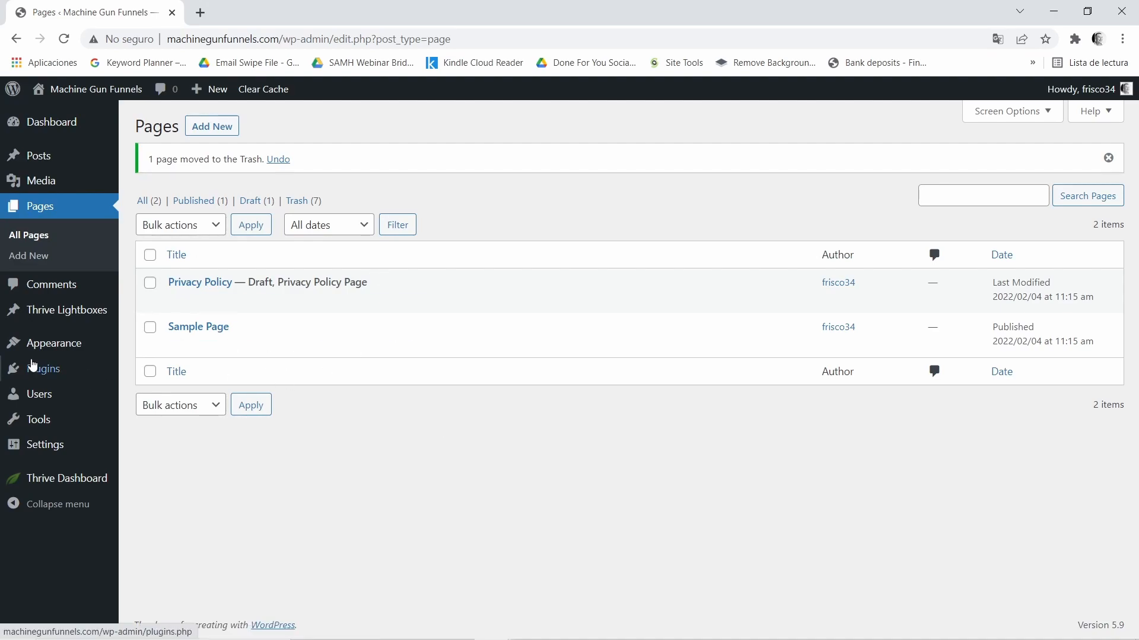
Step: Start a new quiz in Thrive Quiz Builder using the Build from scratch template
{"action": "mouse_move", "coordinate": [39, 478]}
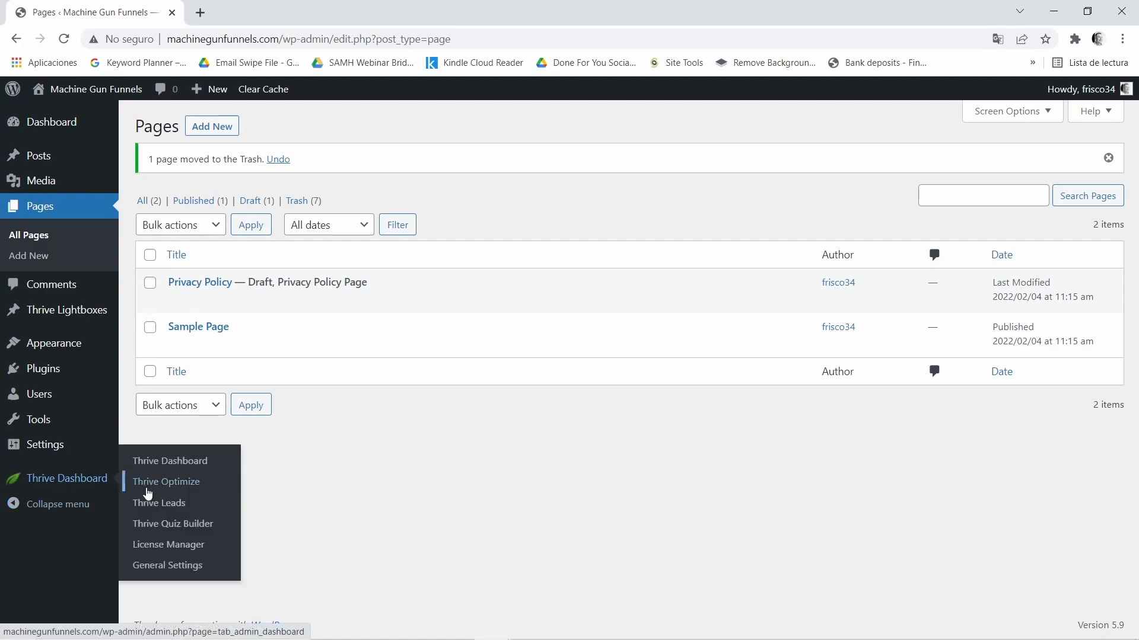
{"action": "left_click", "coordinate": [161, 529]}
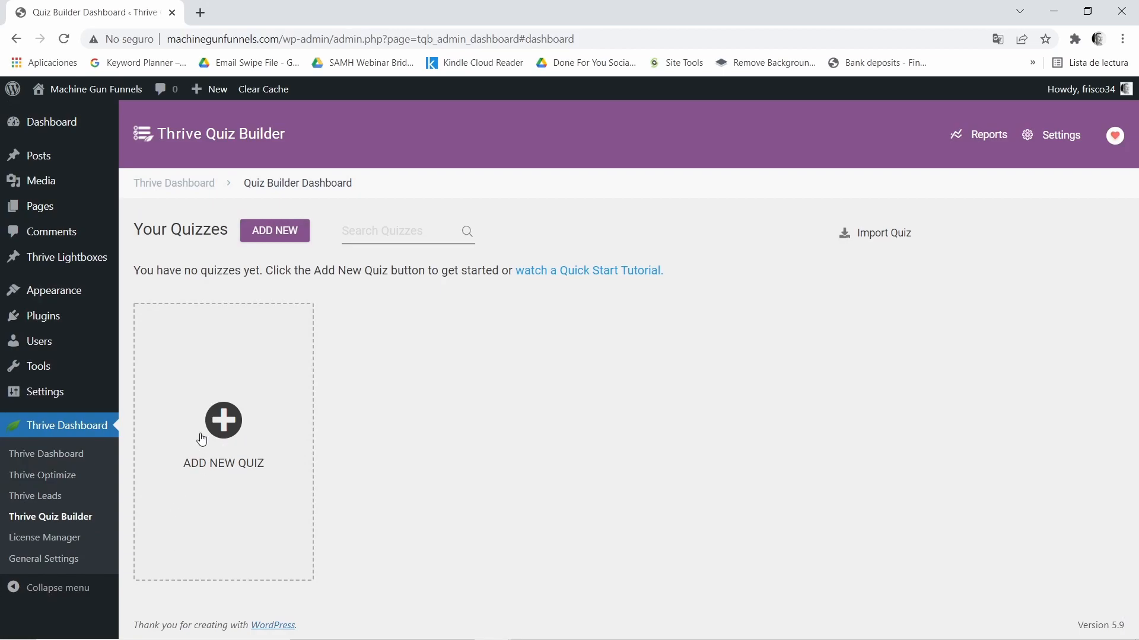
{"action": "left_click", "coordinate": [224, 425]}
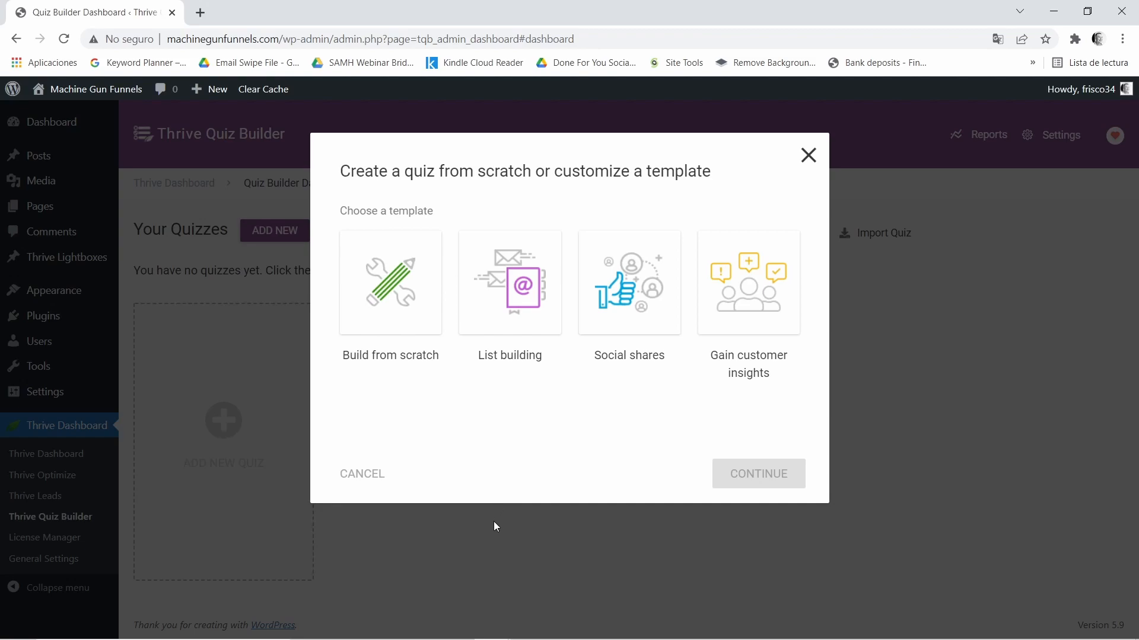
{"action": "left_click", "coordinate": [426, 285]}
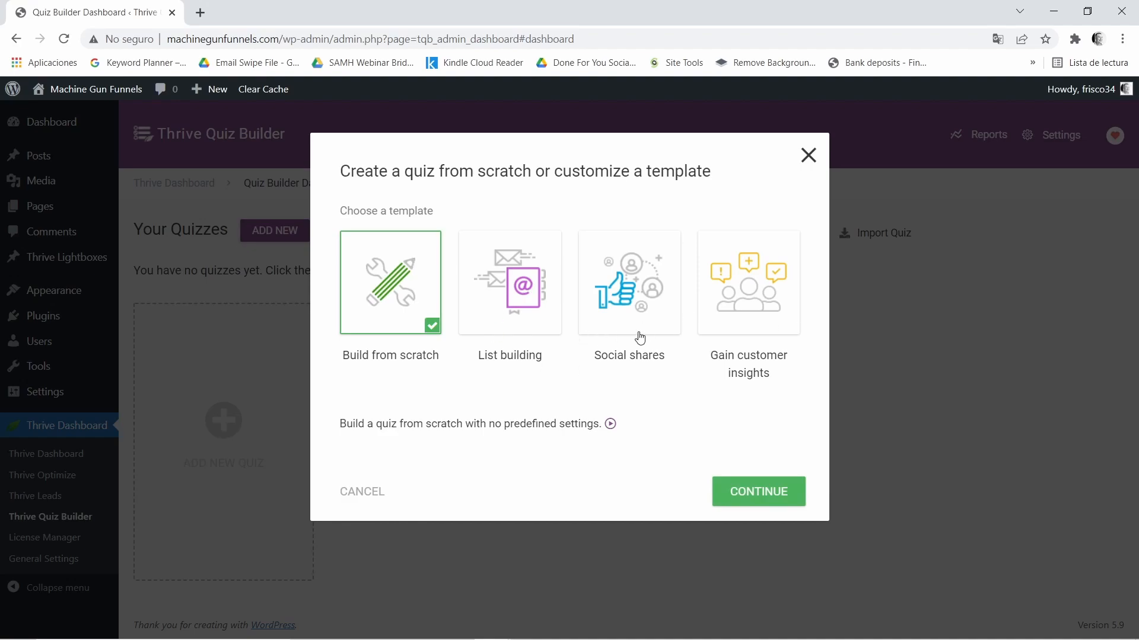
{"action": "left_click", "coordinate": [755, 497]}
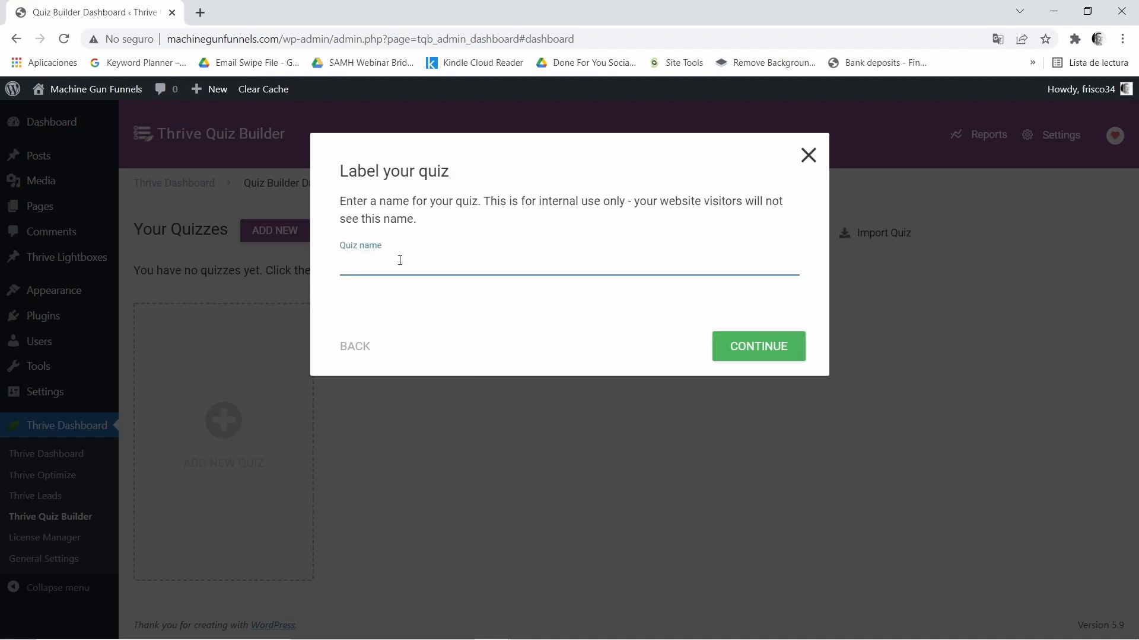
Step: Name the new quiz "Skin Care" and create it
{"action": "key", "text": "Caps_Lock"}
{"action": "type", "text": "S"}
{"action": "key", "text": "Caps_Lock"}
{"action": "type", "text": "kin"}
{"action": "key", "text": "Caps_Lock"}
{"action": "type", "text": "C"}
{"action": "key", "text": "Caps_Lock"}
{"action": "type", "text": "are"}
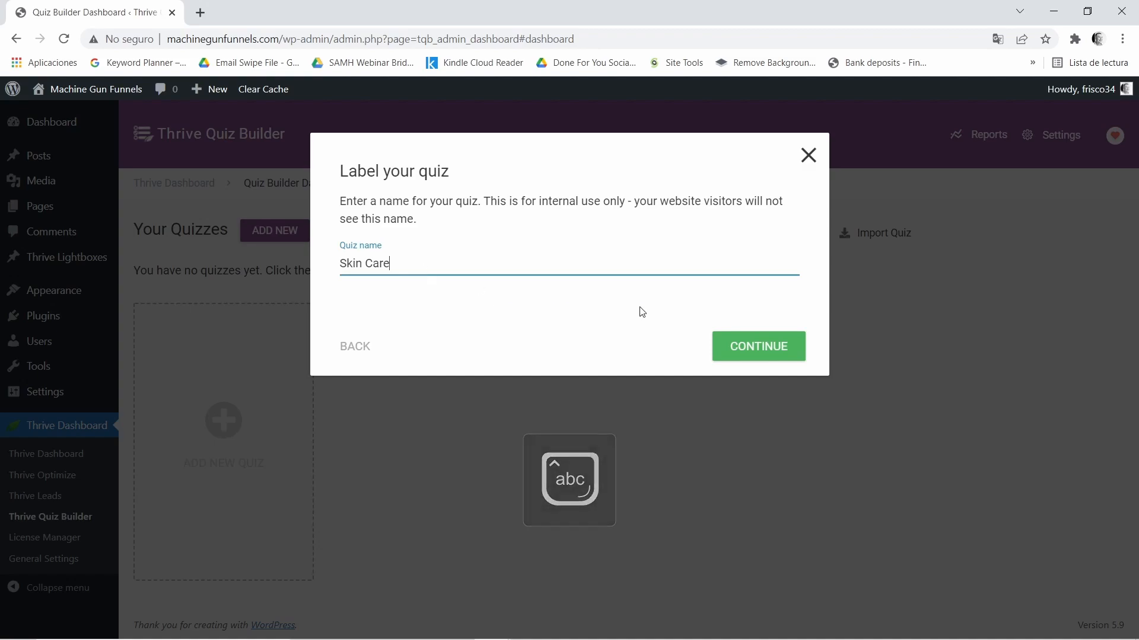
{"action": "left_click", "coordinate": [754, 351]}
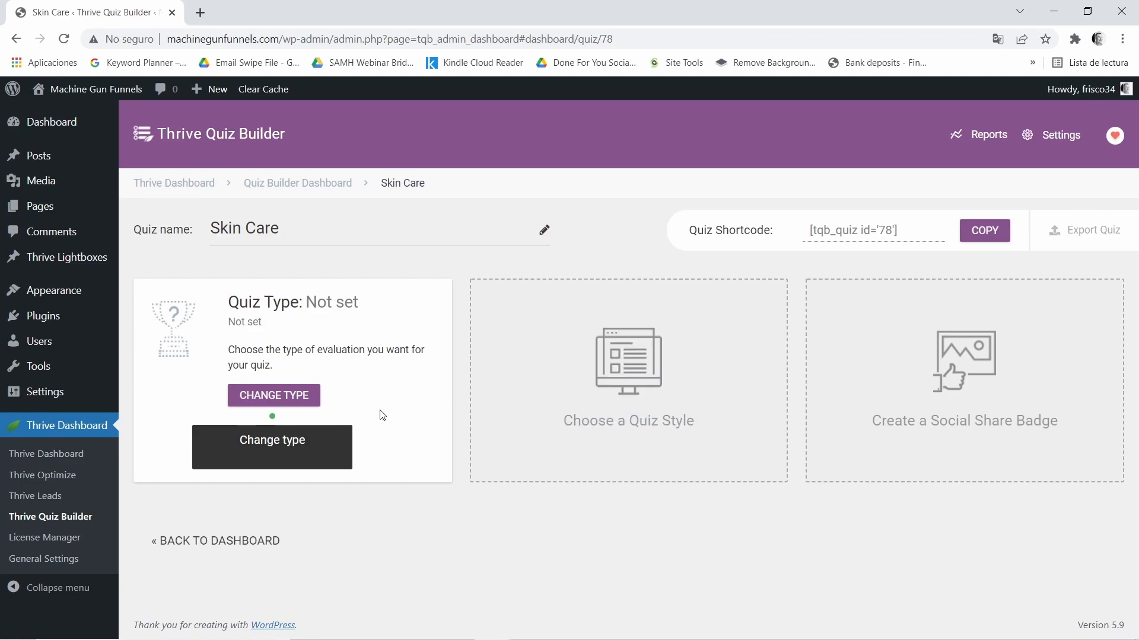
Step: Set the quiz evaluation type to Category and continue to the quiz settings
{"action": "left_click", "coordinate": [288, 397]}
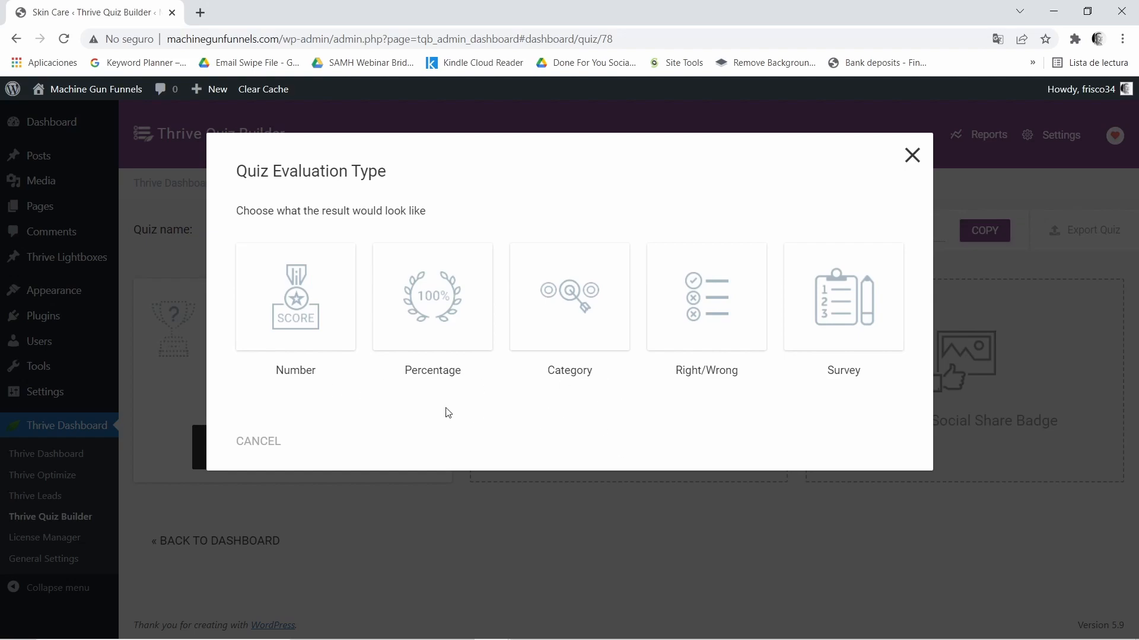
{"action": "left_click", "coordinate": [588, 336]}
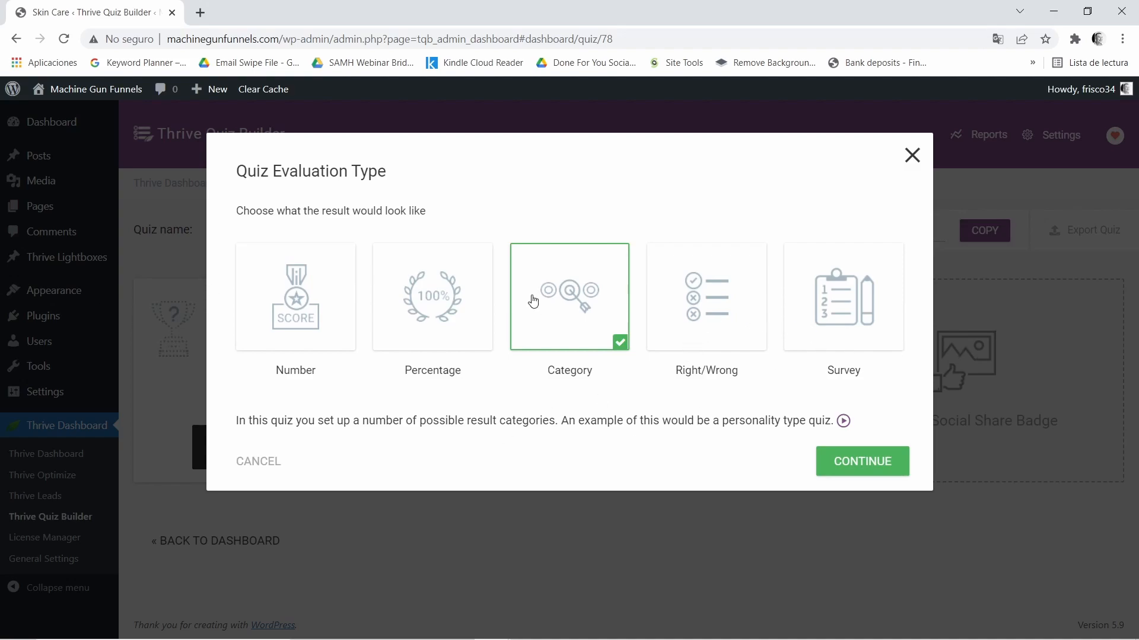
{"action": "left_click", "coordinate": [873, 467]}
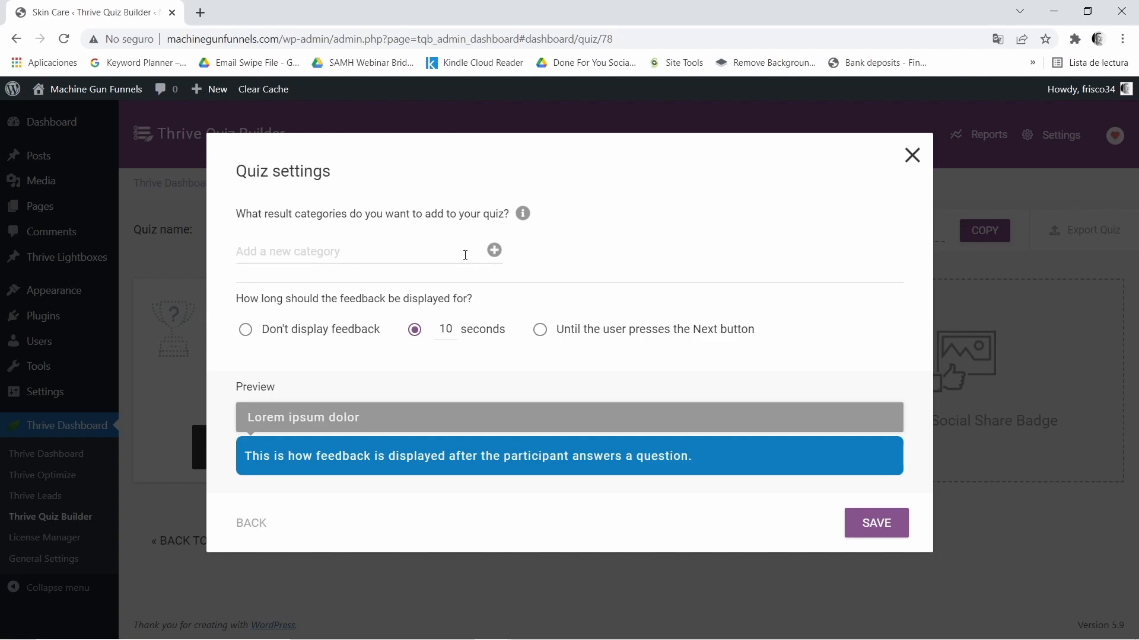
Step: Add the result categories "Oily skin" and "Dry skin" to the quiz and save the quiz settings
{"action": "left_click", "coordinate": [465, 256]}
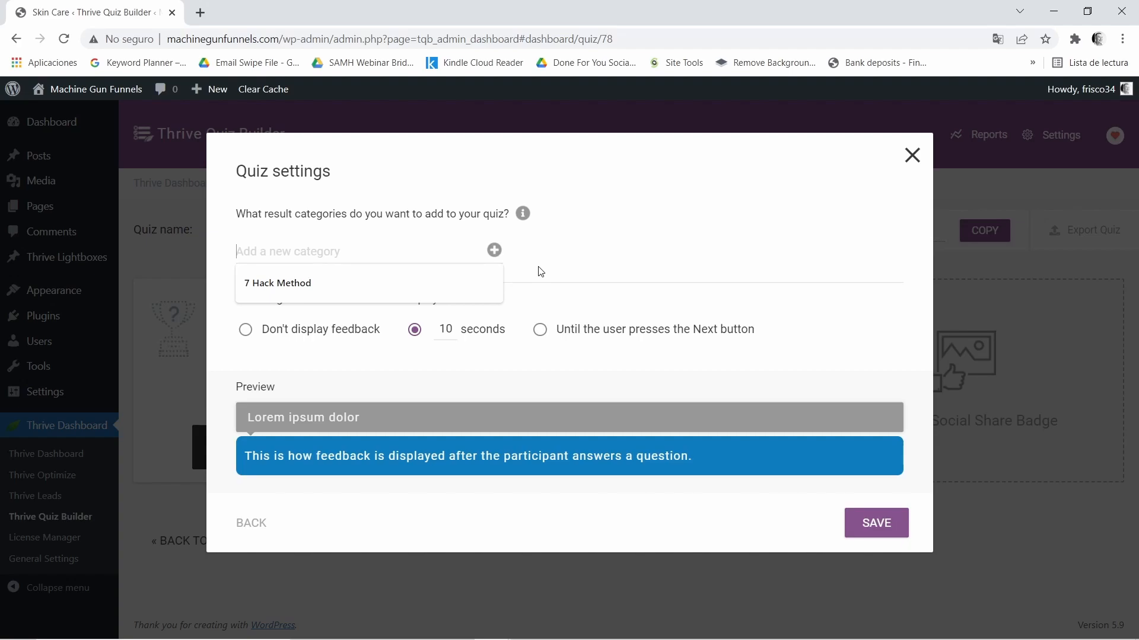
{"action": "type", "text": "Oily"}
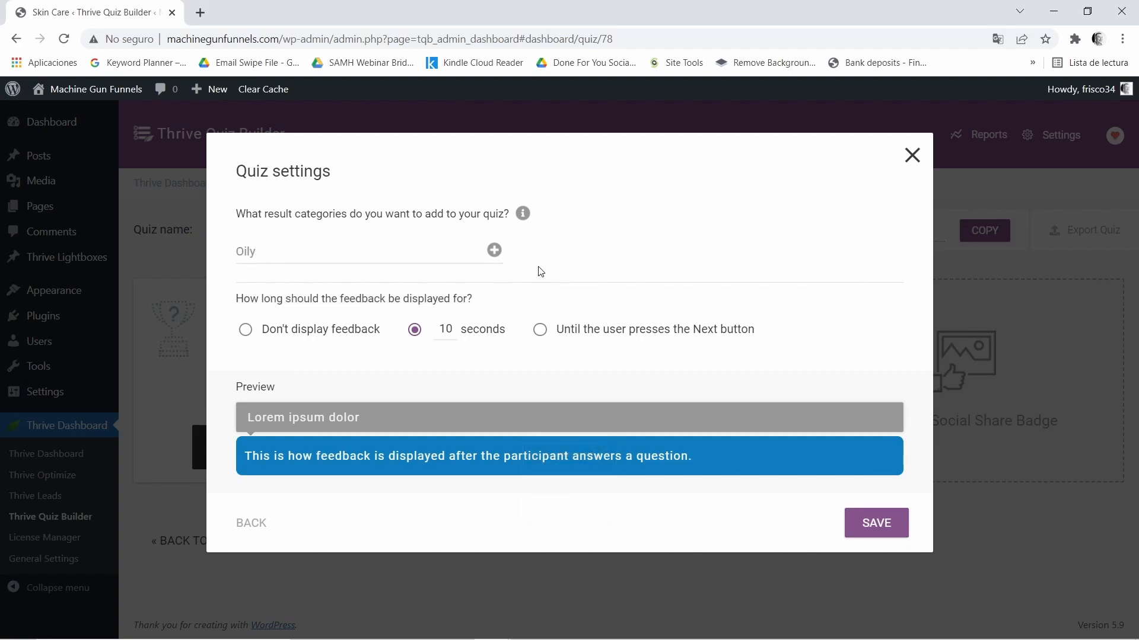
{"action": "type", "text": "skin"}
{"action": "left_click", "coordinate": [493, 252]}
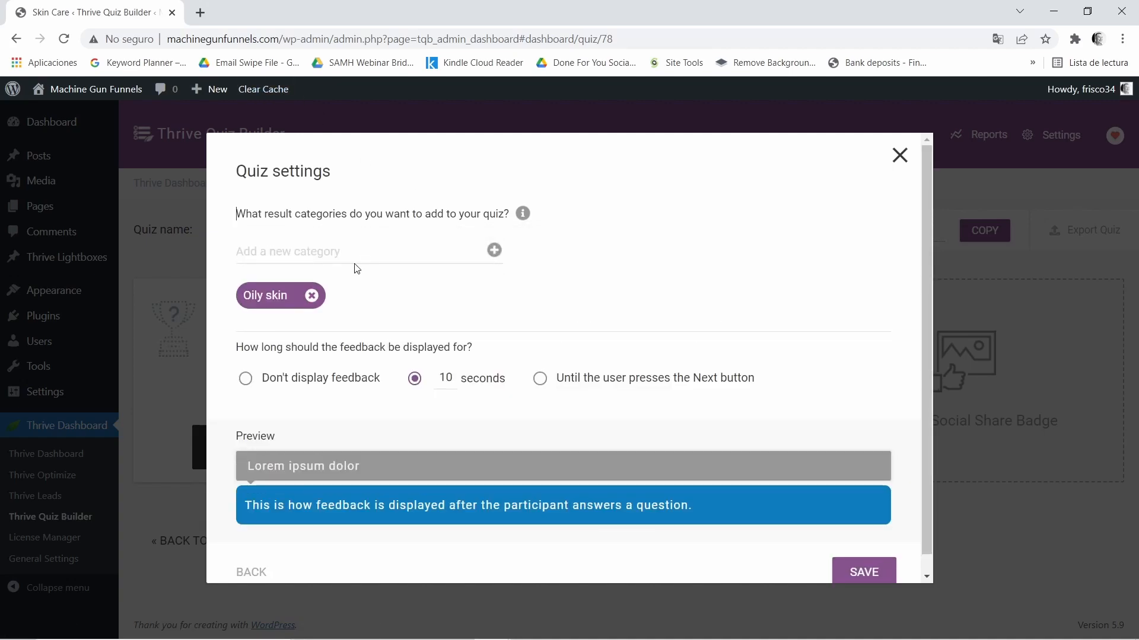
{"action": "left_click", "coordinate": [366, 250]}
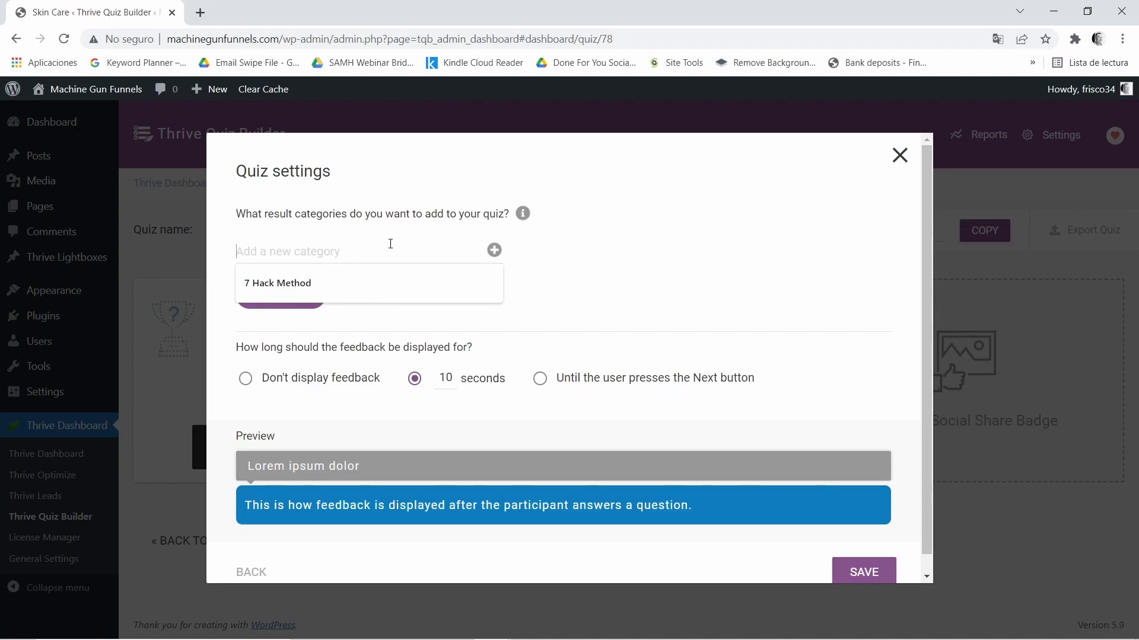
{"action": "type", "text": "Dr"}
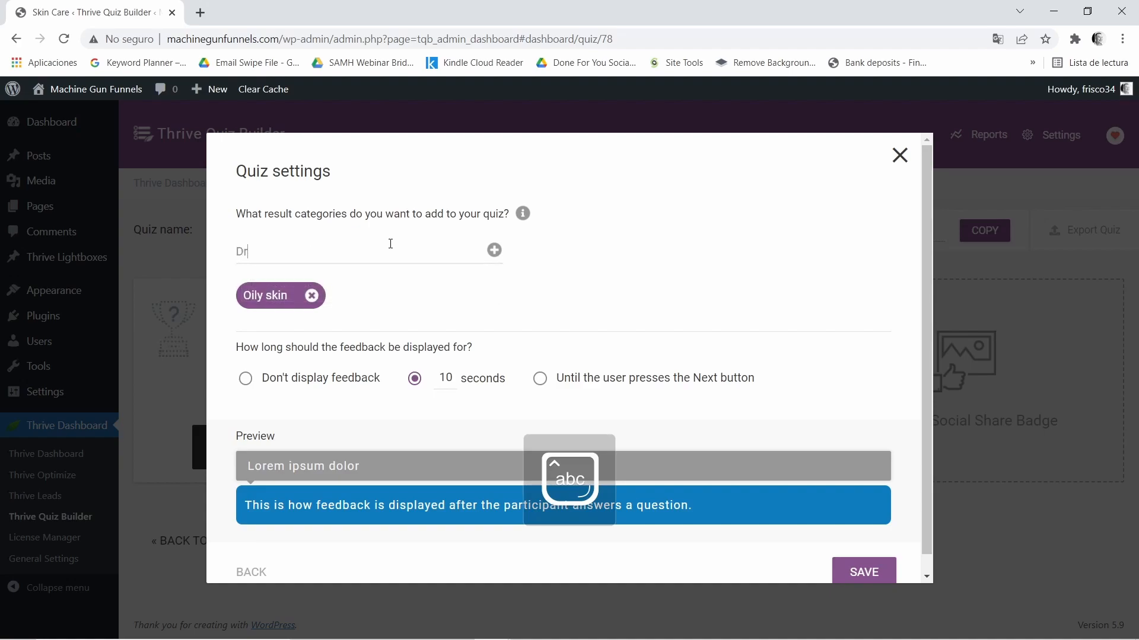
{"action": "type", "text": "y skin"}
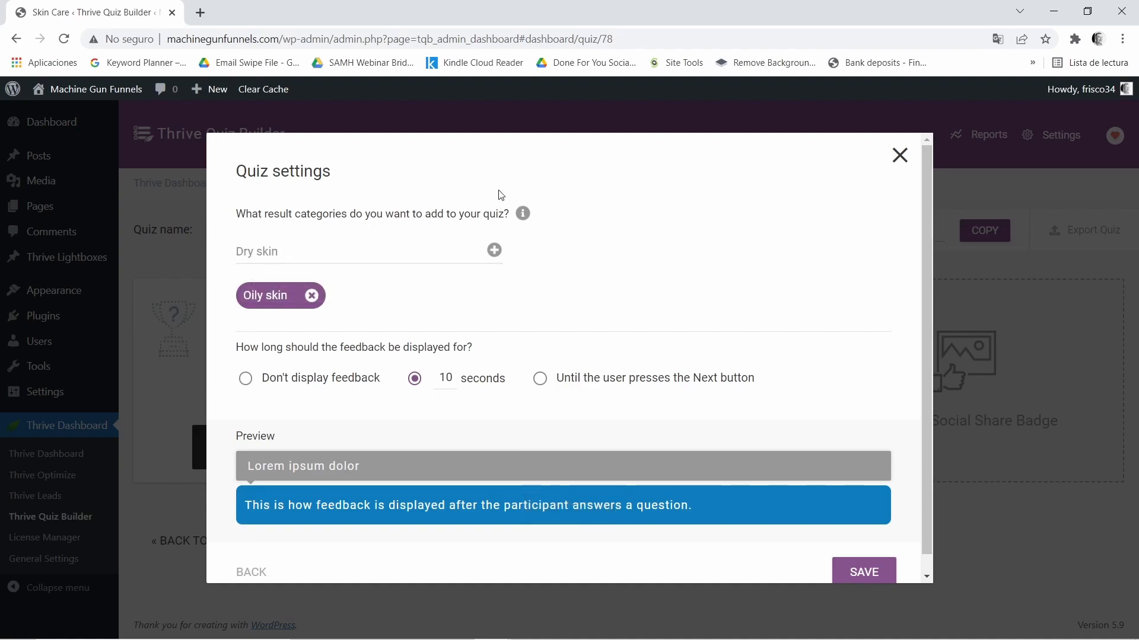
{"action": "key", "text": "Return"}
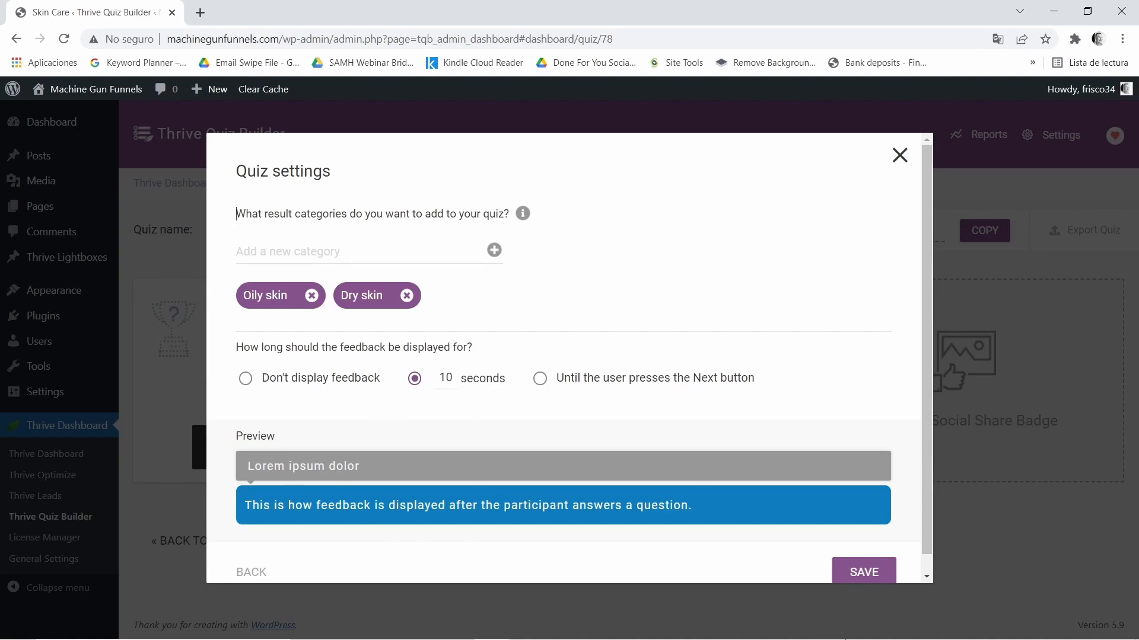
{"action": "left_click", "coordinate": [861, 569]}
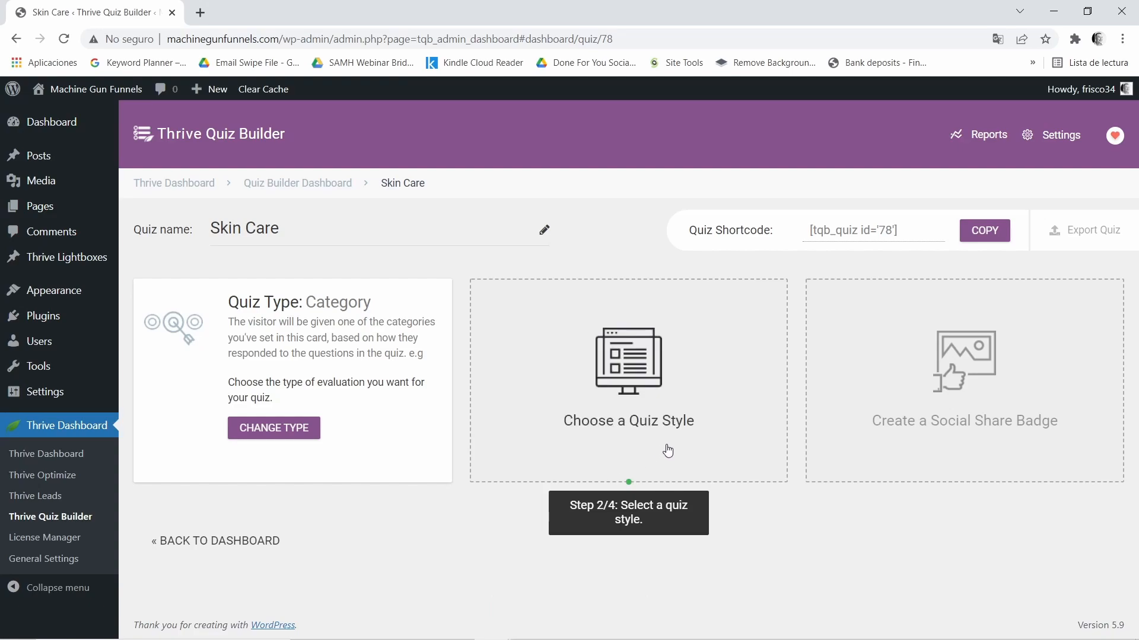
Step: Browse the available quiz styles and apply the Lush style to the quiz
{"action": "left_click", "coordinate": [636, 380]}
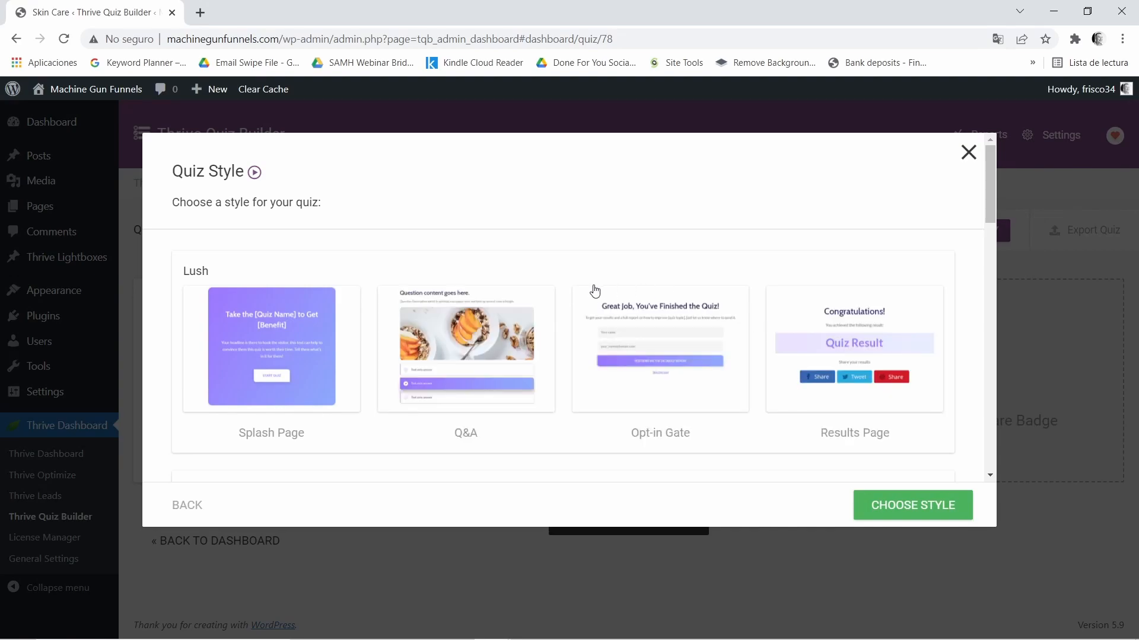
{"action": "scroll", "coordinate": [734, 237], "scroll_direction": "down", "scroll_amount": 10}
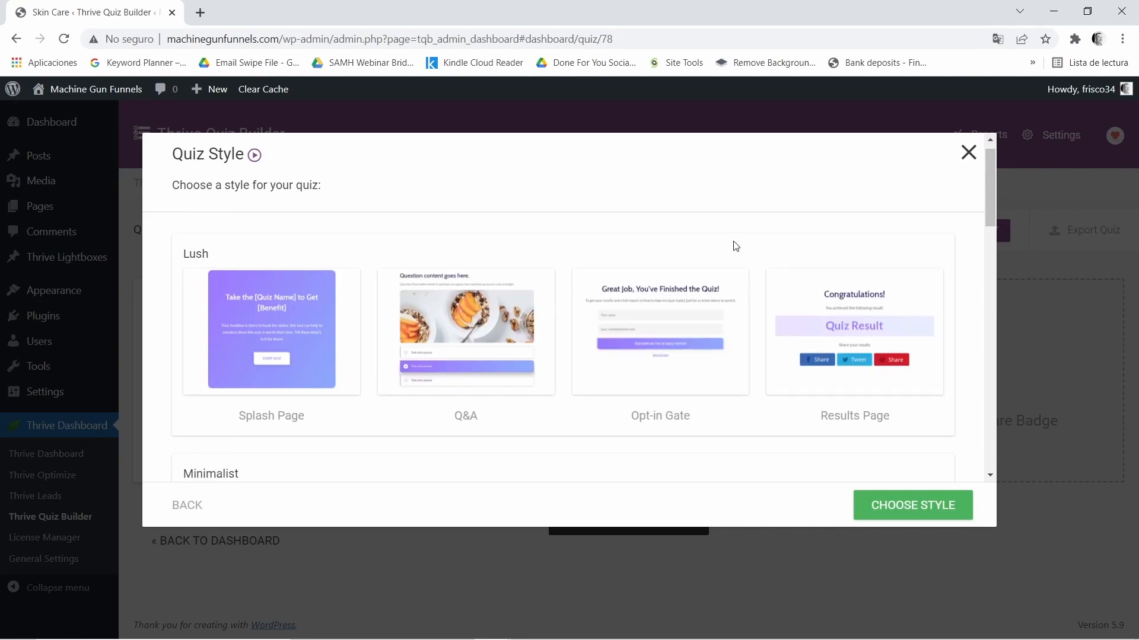
{"action": "scroll", "coordinate": [730, 268], "scroll_direction": "down", "scroll_amount": 5}
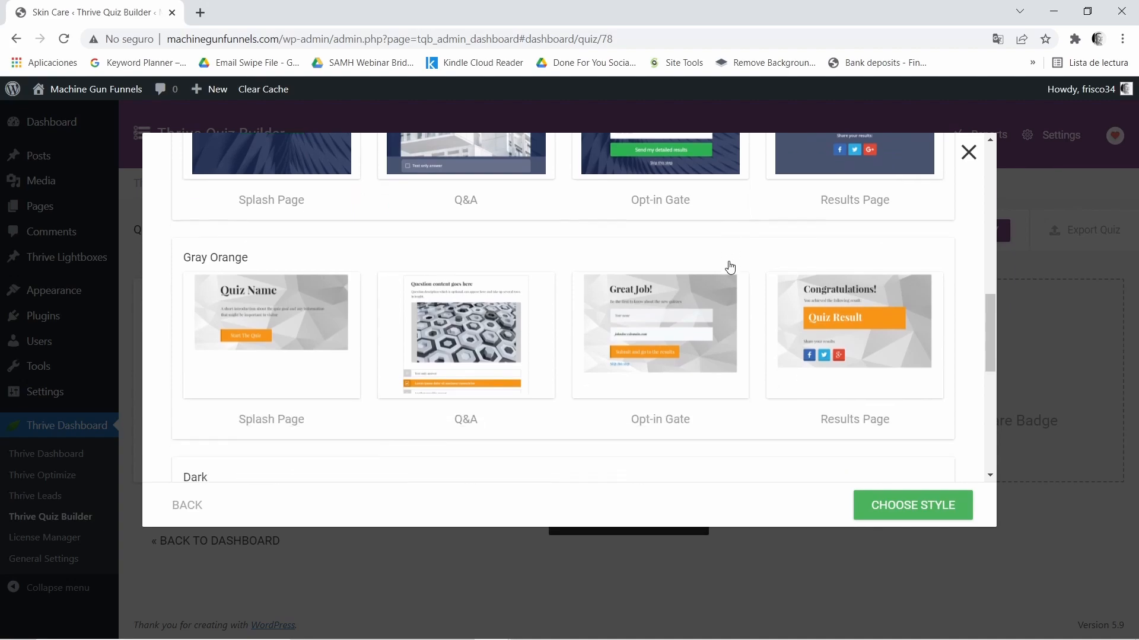
{"action": "scroll", "coordinate": [713, 342], "scroll_direction": "up", "scroll_amount": 15}
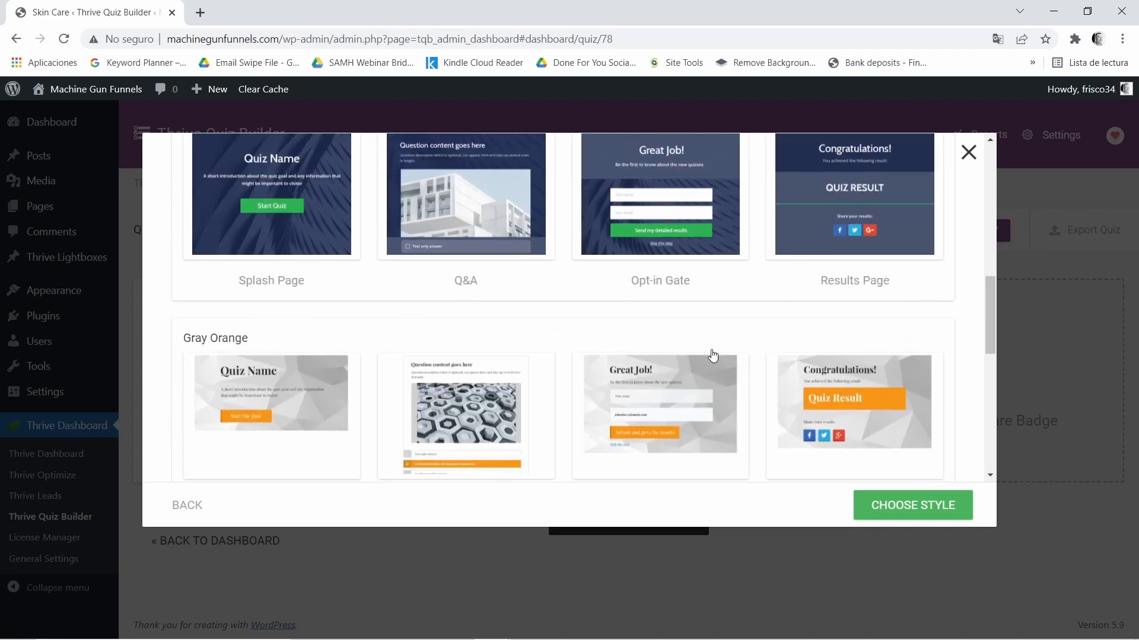
{"action": "scroll", "coordinate": [707, 354], "scroll_direction": "up", "scroll_amount": 1}
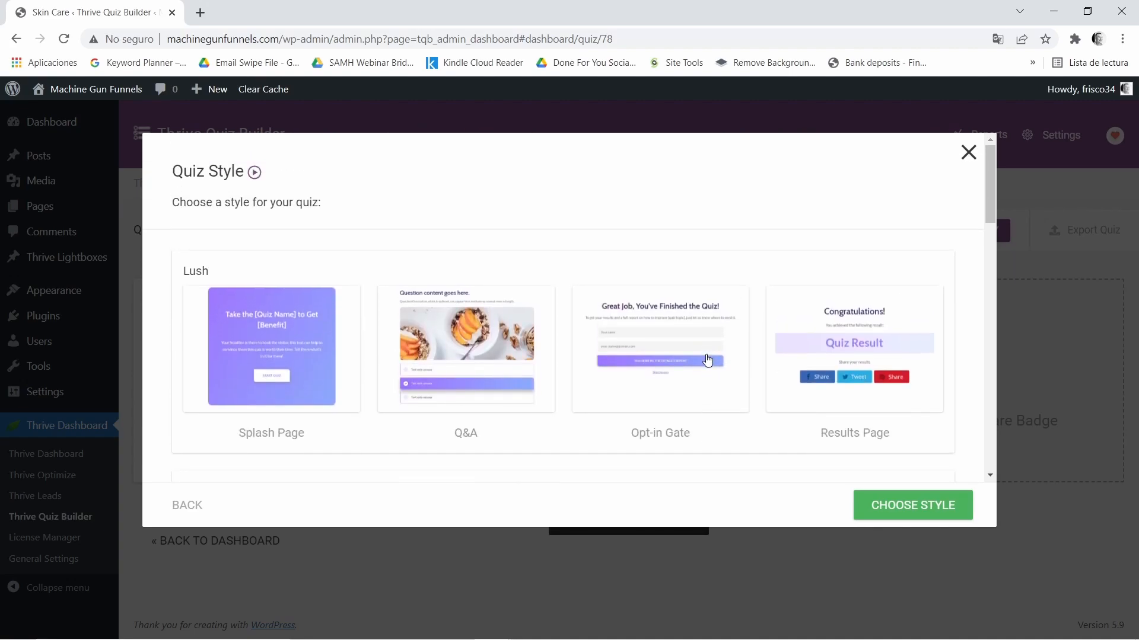
{"action": "left_click", "coordinate": [609, 325]}
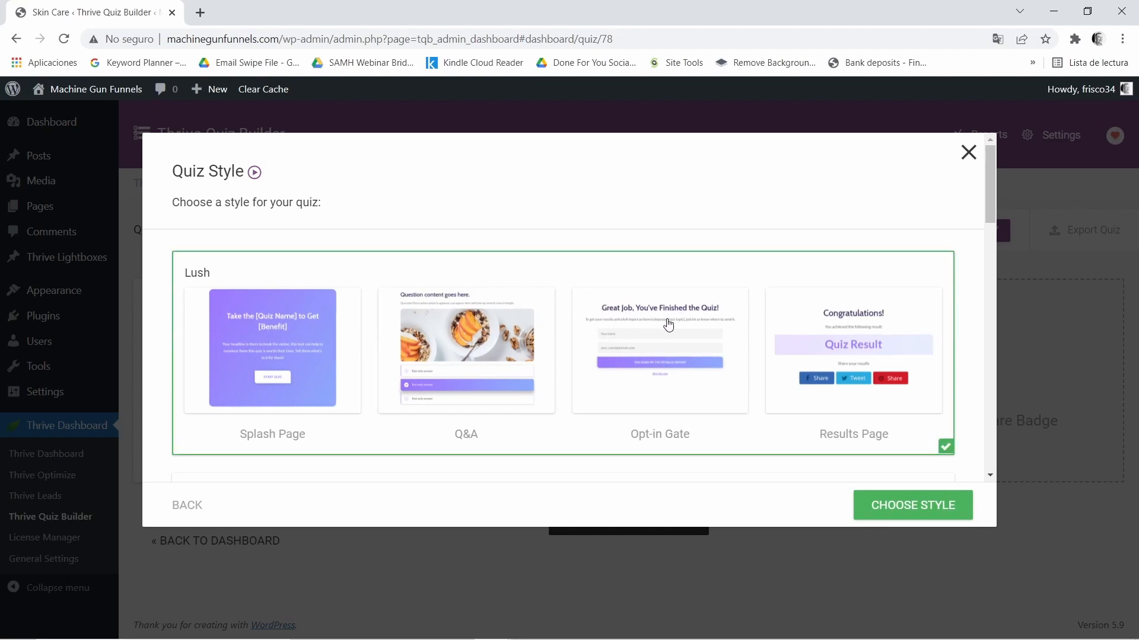
{"action": "left_click", "coordinate": [895, 514]}
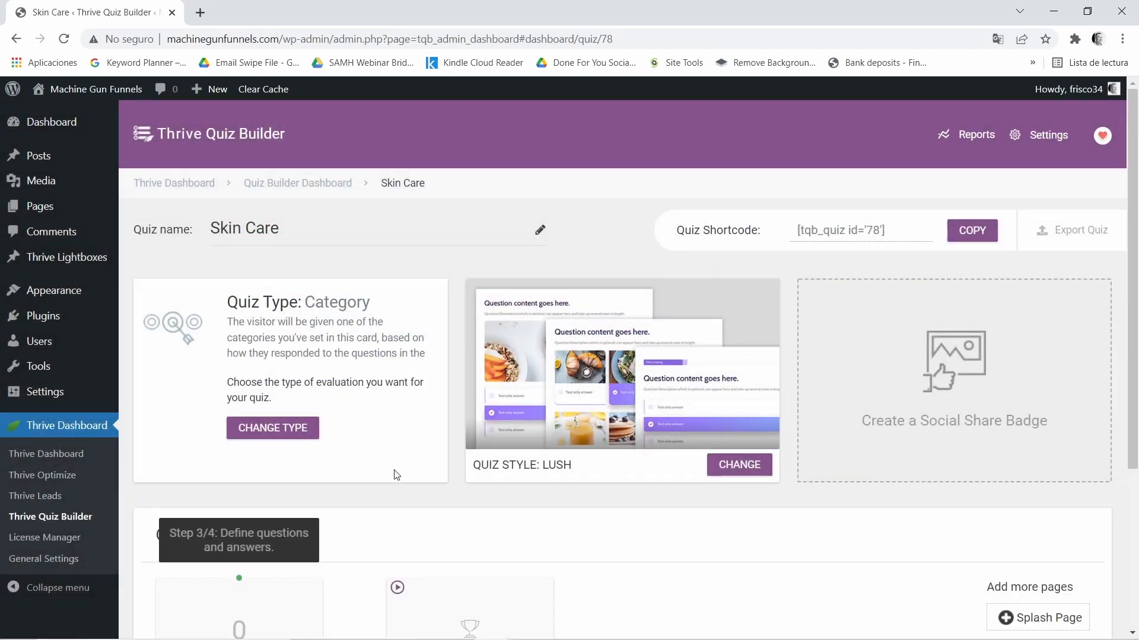
Step: Add a splash page to the quiz structure ahead of the questions
{"action": "scroll", "coordinate": [898, 465], "scroll_direction": "down", "scroll_amount": 4}
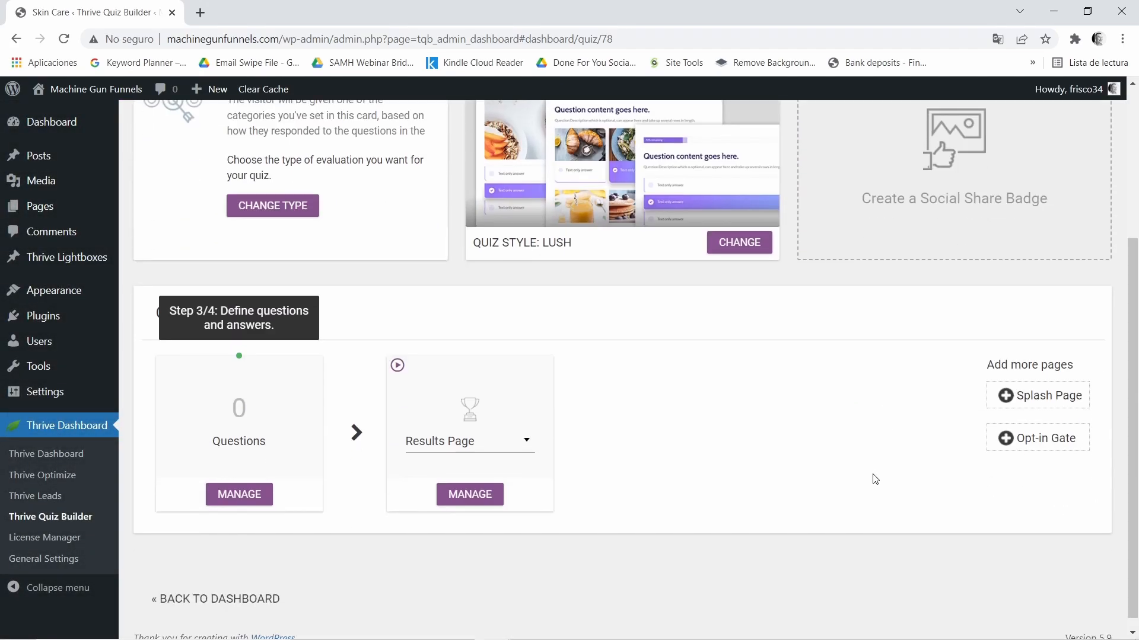
{"action": "scroll", "coordinate": [876, 385], "scroll_direction": "up", "scroll_amount": 1}
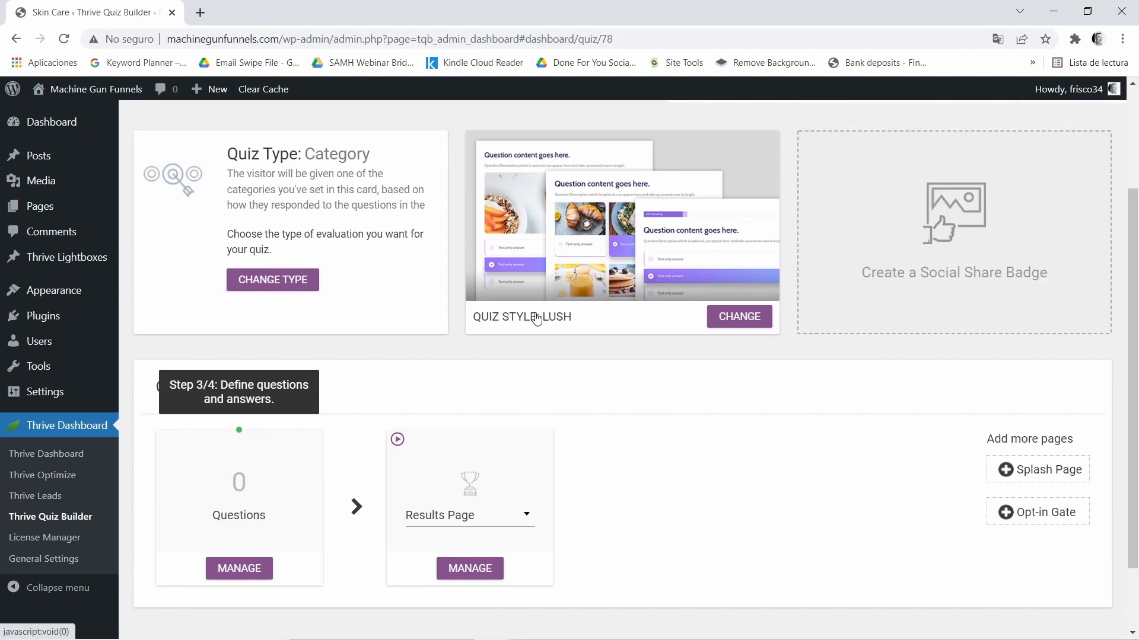
{"action": "scroll", "coordinate": [531, 322], "scroll_direction": "down", "scroll_amount": 2}
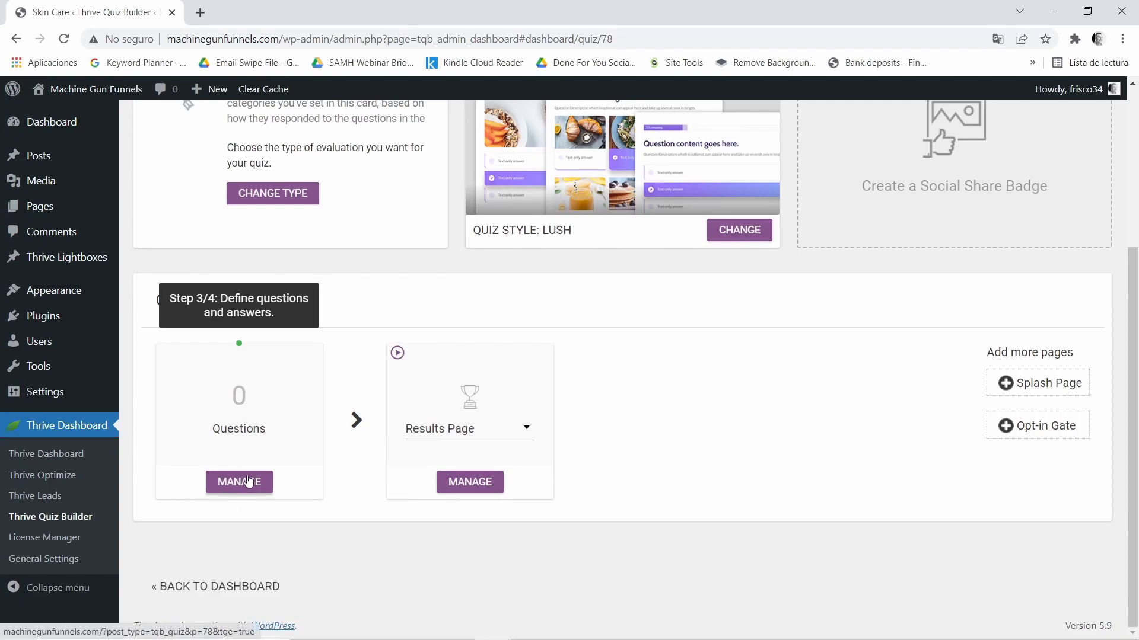
{"action": "left_click", "coordinate": [1045, 386]}
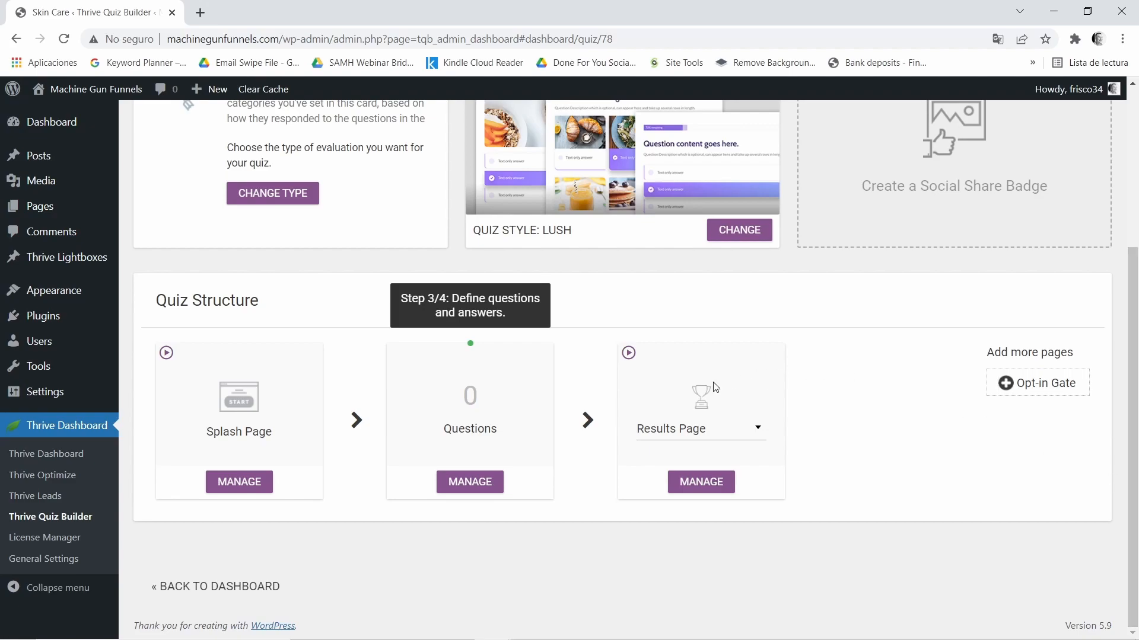
Step: Rename the control variation of the splash page as "Skin Care Splash" and open its design for editing
{"action": "left_click", "coordinate": [226, 486]}
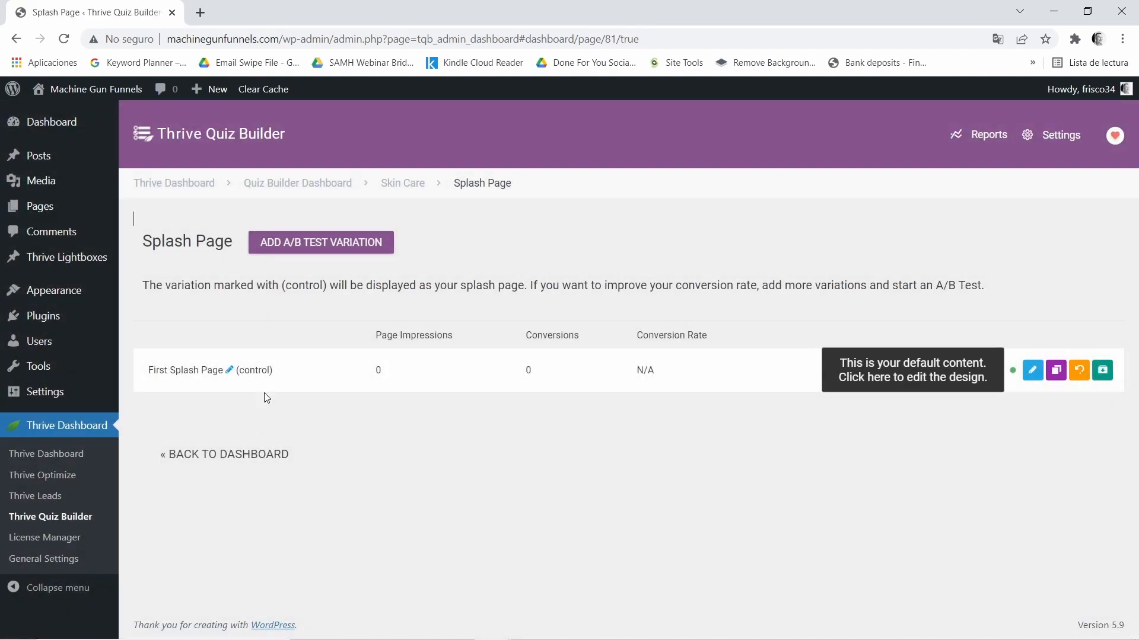
{"action": "left_click", "coordinate": [230, 372]}
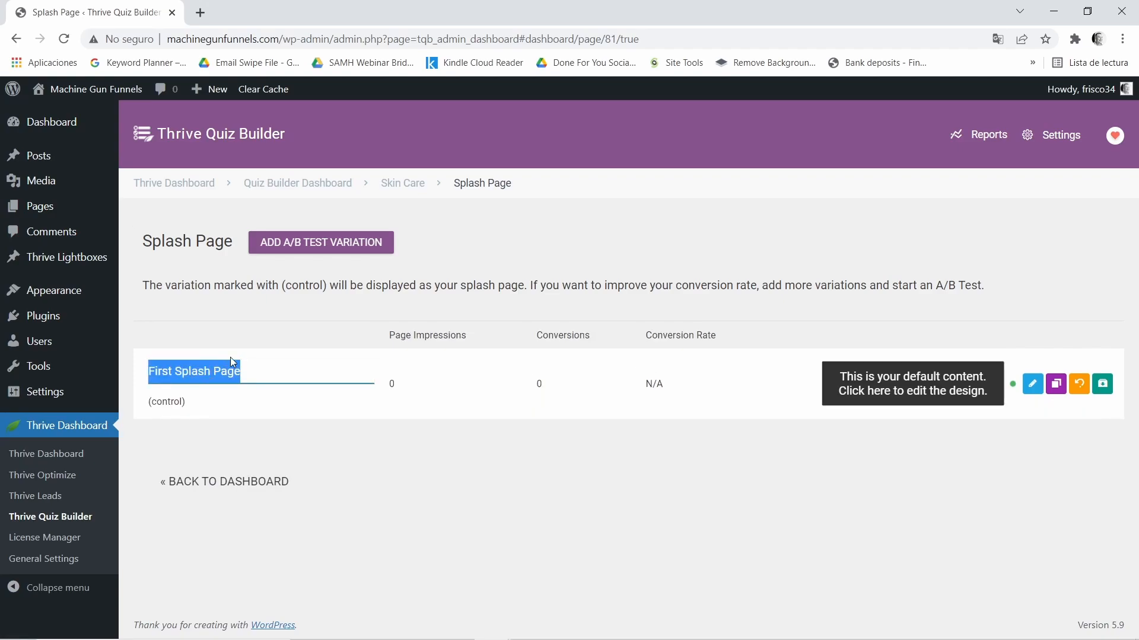
{"action": "key", "text": "BackSpace"}
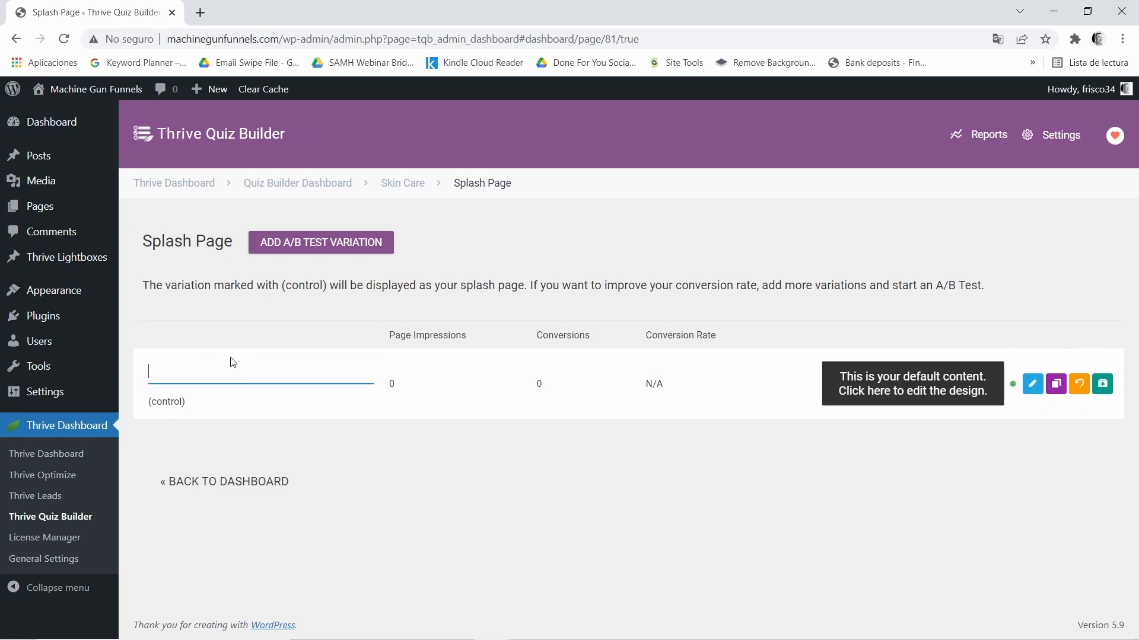
{"action": "type", "text": "Skin Care Splash"}
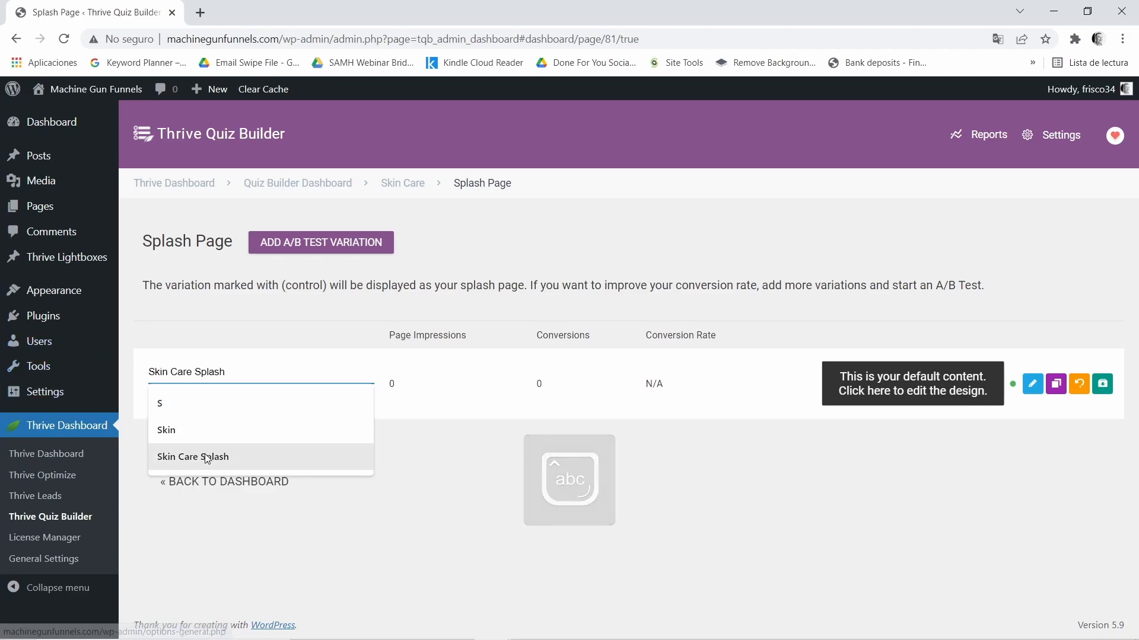
{"action": "left_click", "coordinate": [193, 457]}
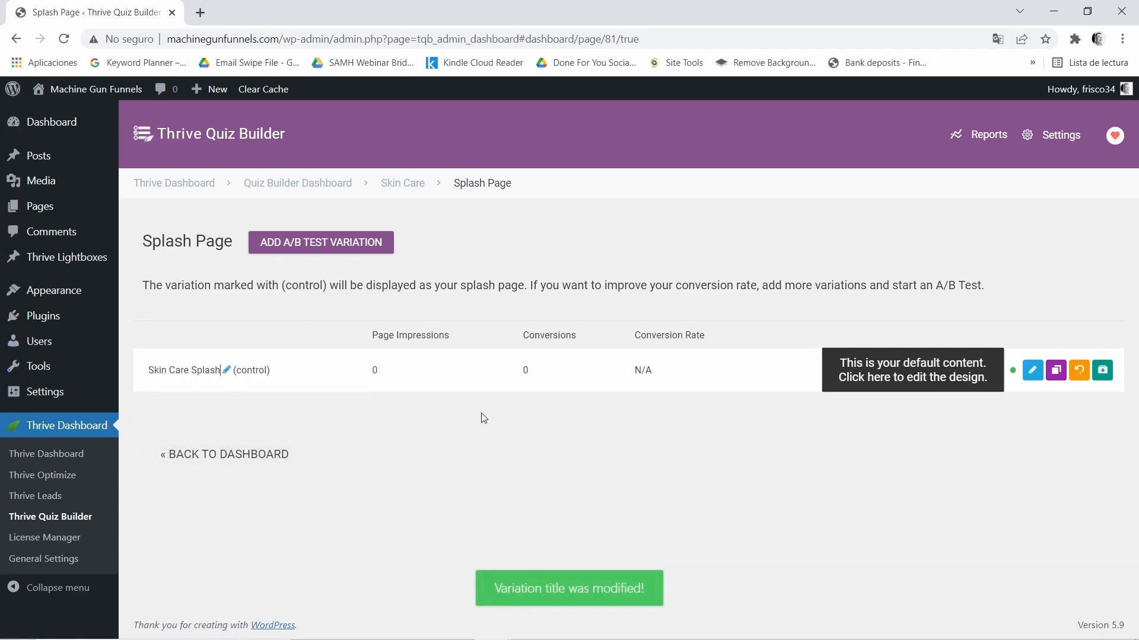
{"action": "left_click", "coordinate": [1032, 372]}
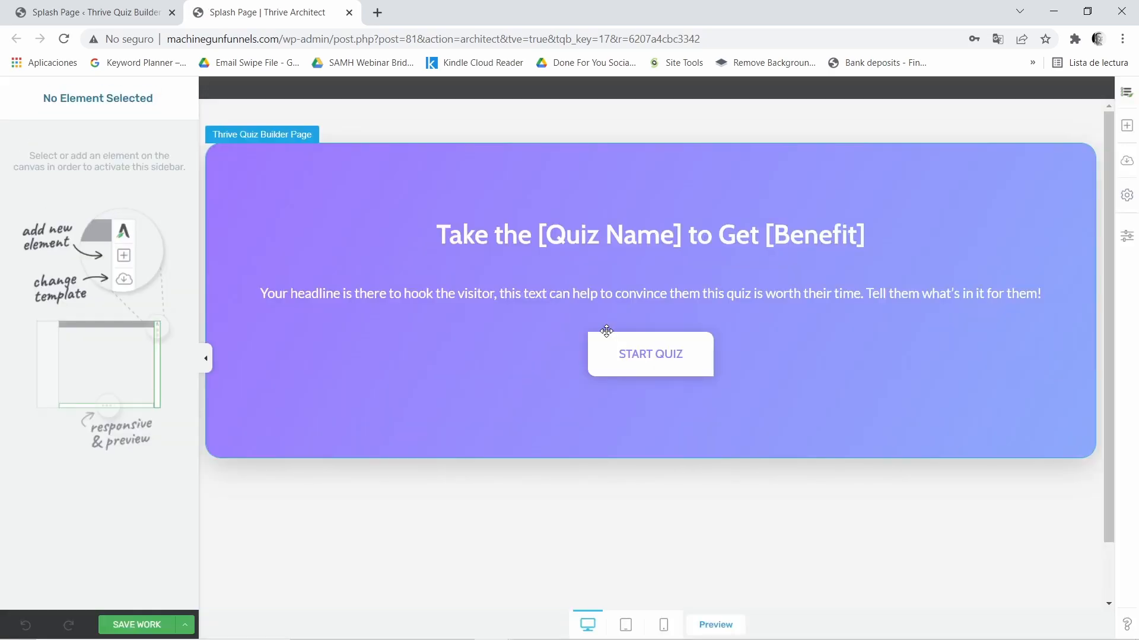
Step: Replace the splash page headline with "Discover Just What Your Skin Needs To Look And Feel Its Best"
{"action": "left_click", "coordinate": [802, 237]}
{"action": "triple_click", "coordinate": [840, 237]}
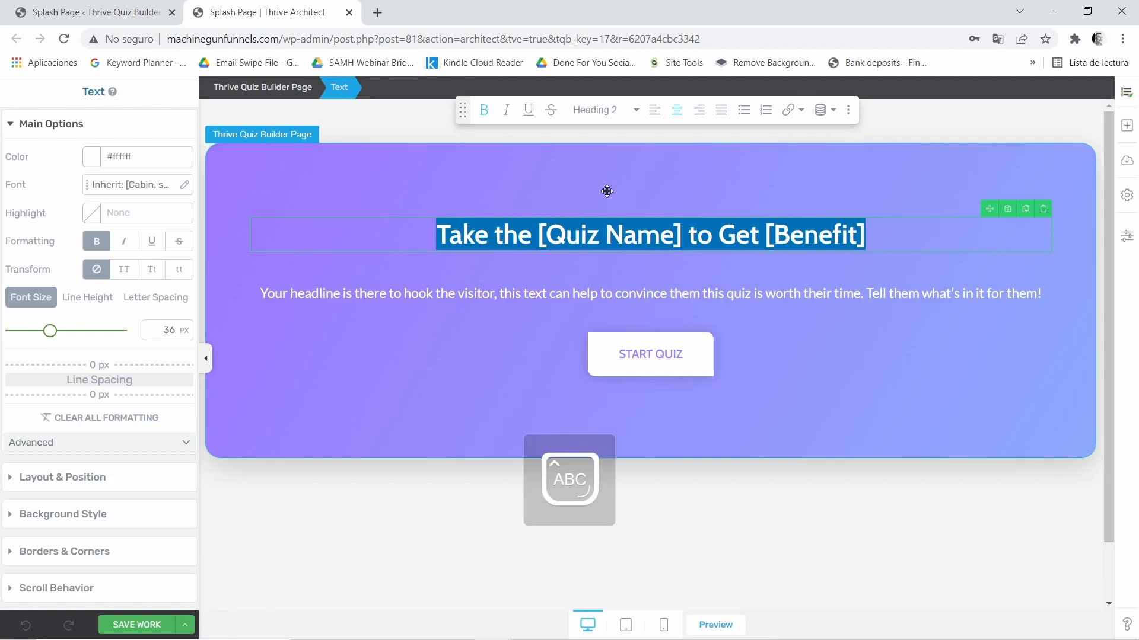
{"action": "type", "text": "Discover"}
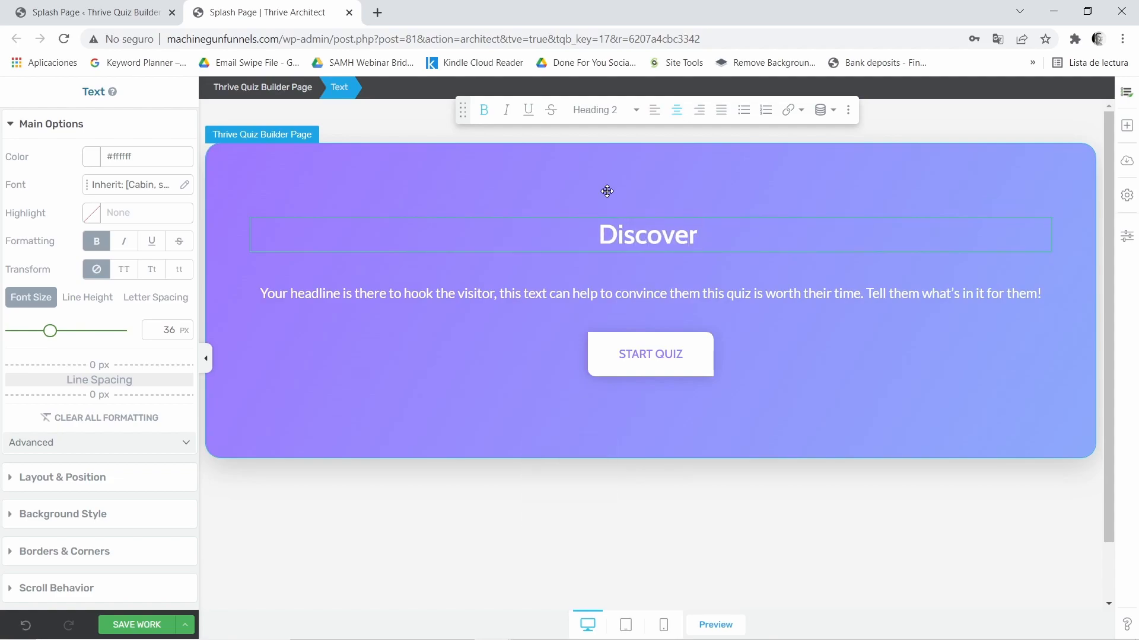
{"action": "type", "text": " Just "}
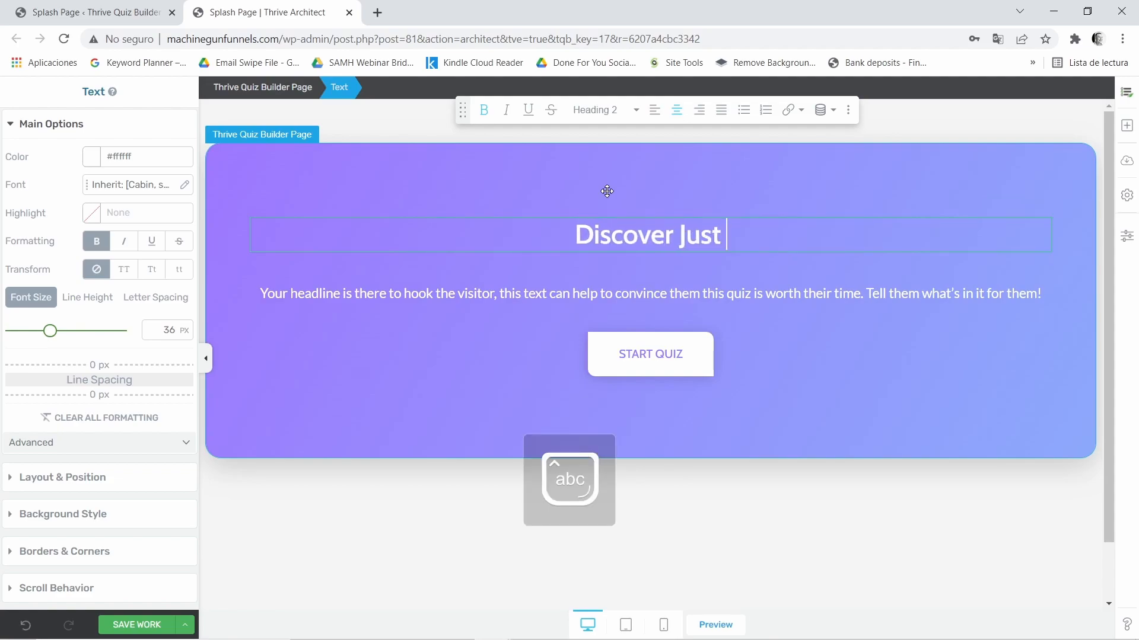
{"action": "type", "text": "What"}
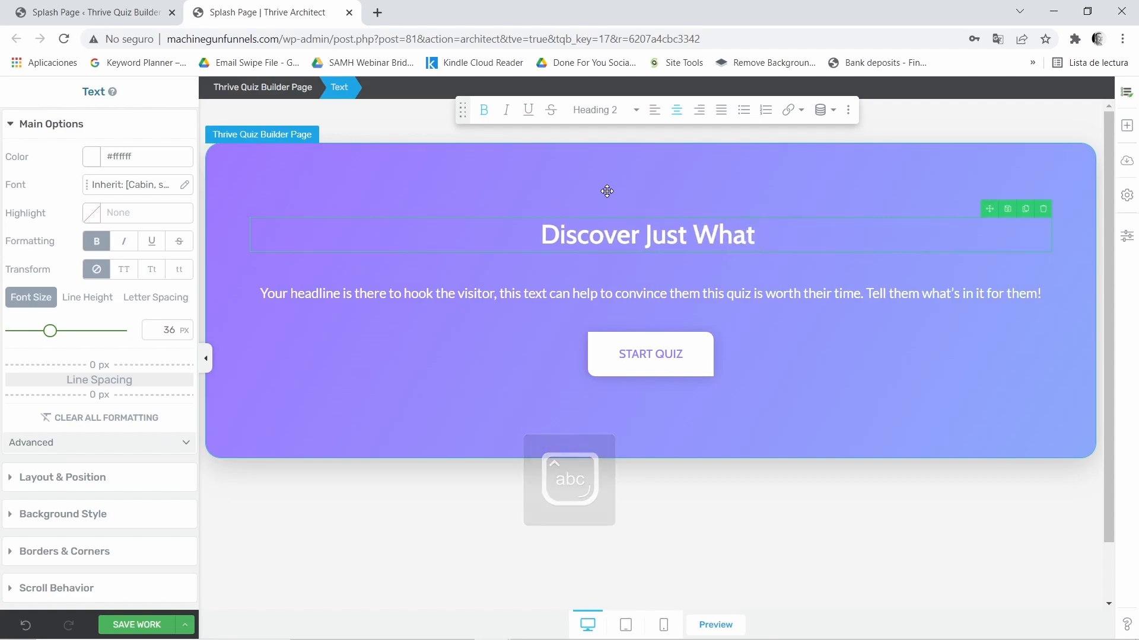
{"action": "type", "text": " Your Skin"}
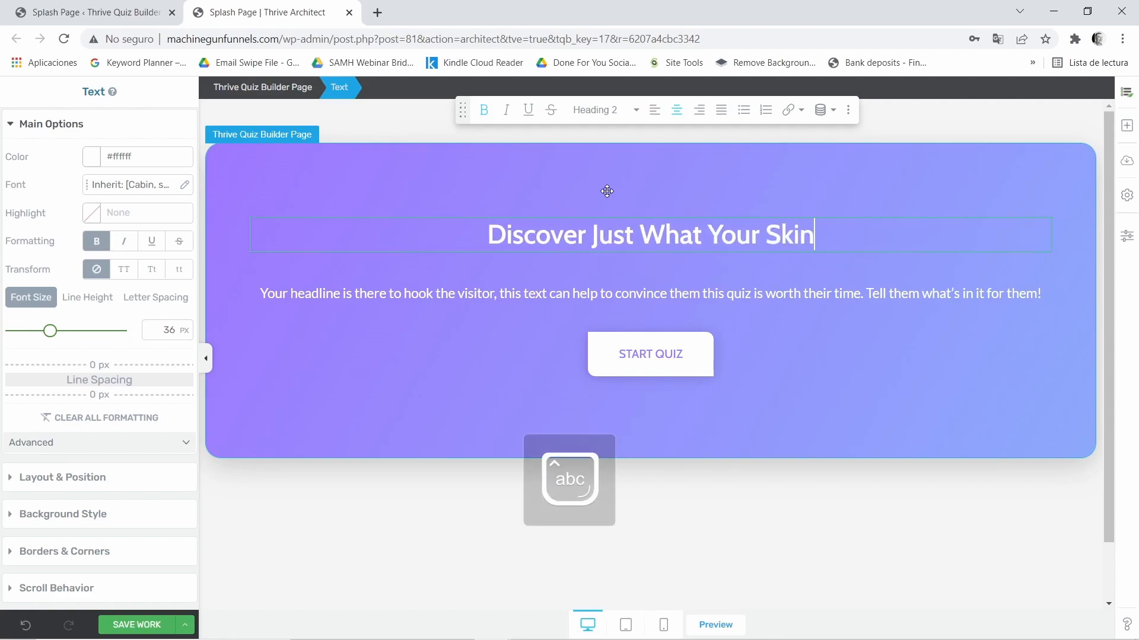
{"action": "type", "text": " Needs"}
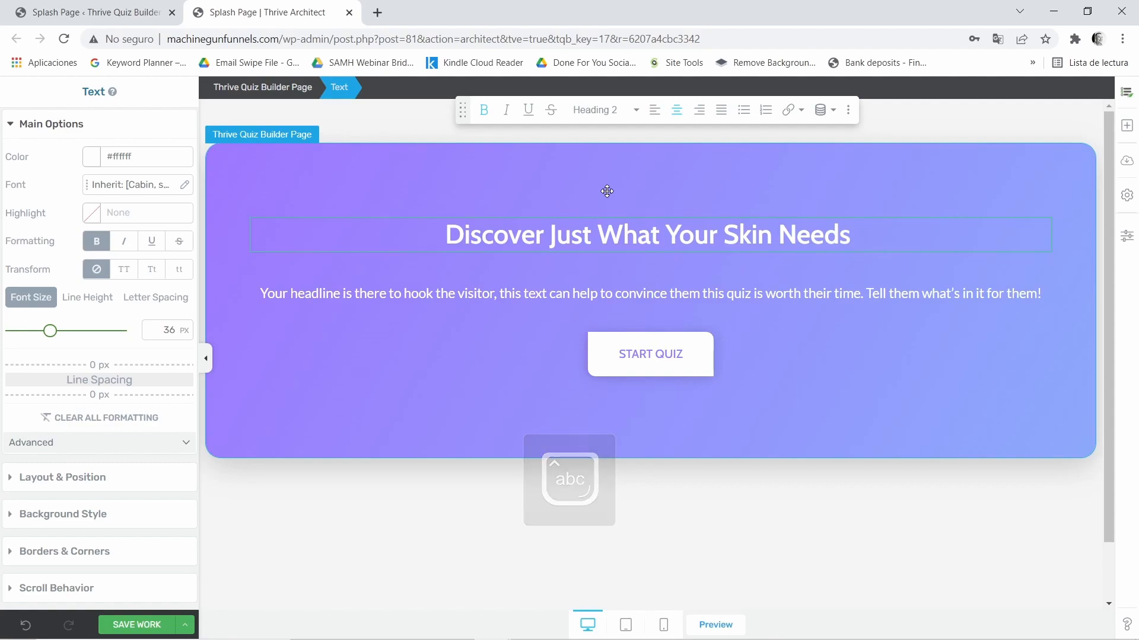
{"action": "type", "text": " To Loo"}
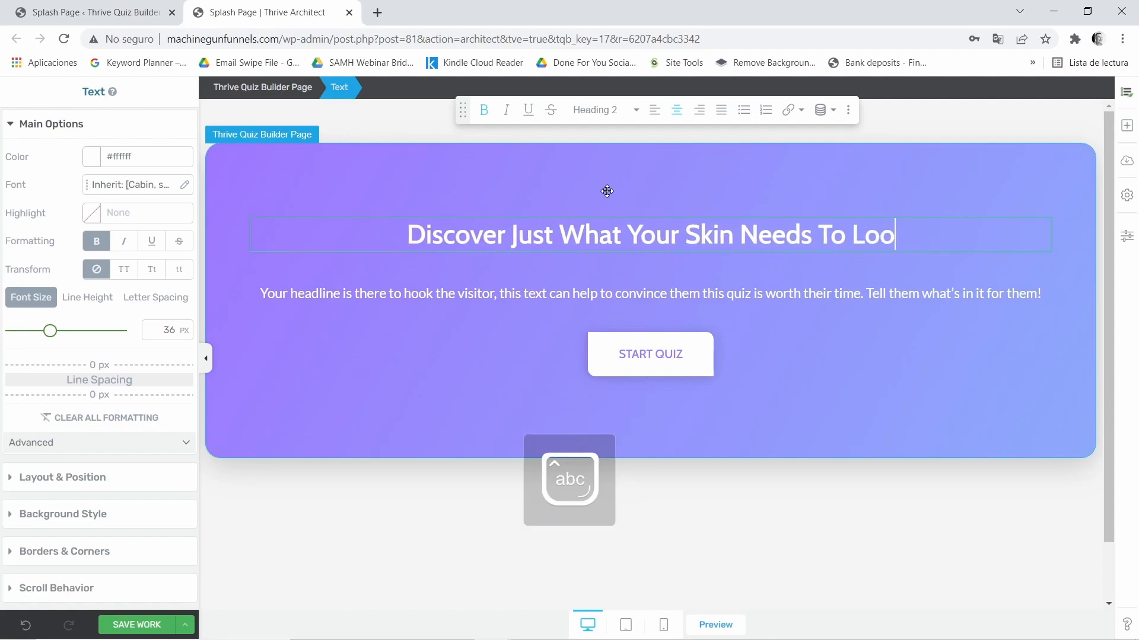
{"action": "type", "text": "k And Fell"}
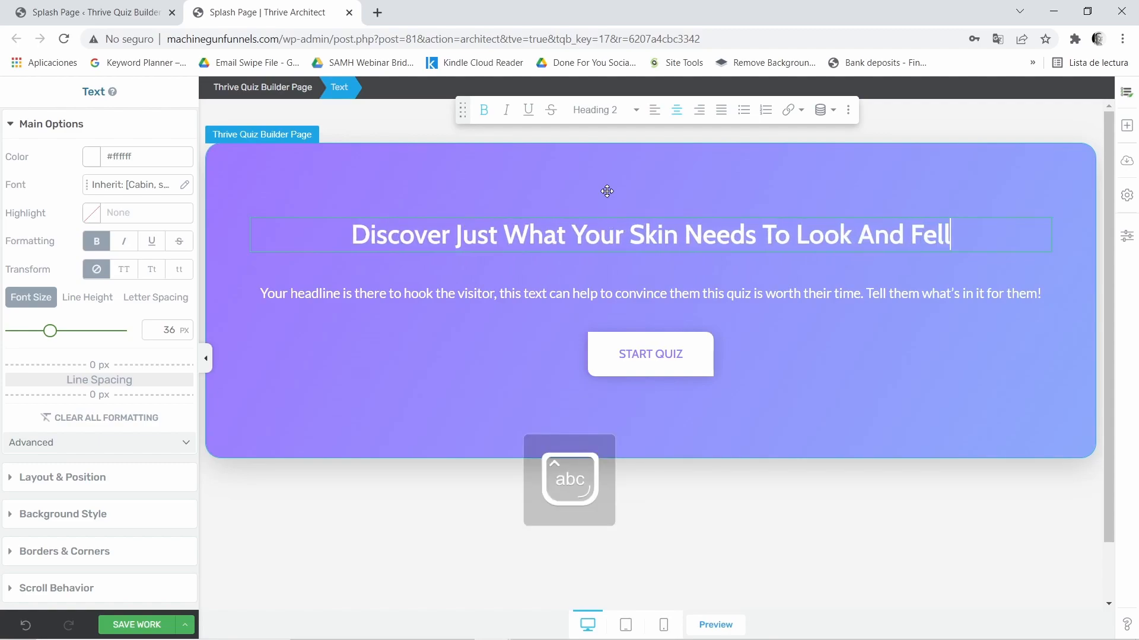
{"action": "key", "text": "BackSpace"}
{"action": "key", "text": "Return"}
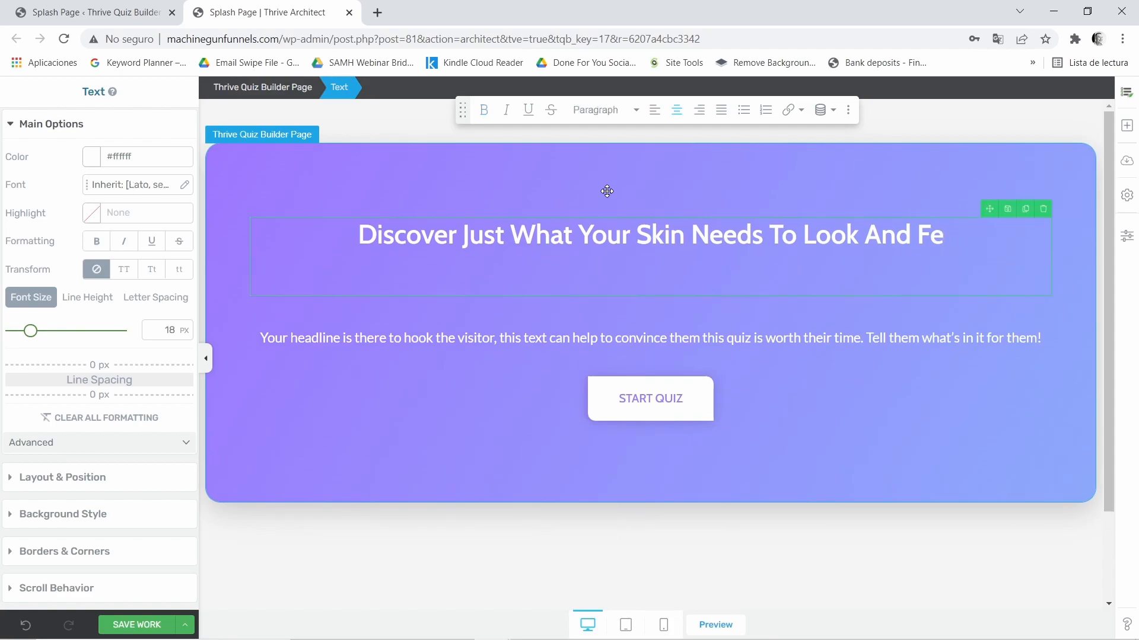
{"action": "key", "text": "BackSpace"}
{"action": "type", "text": "el"}
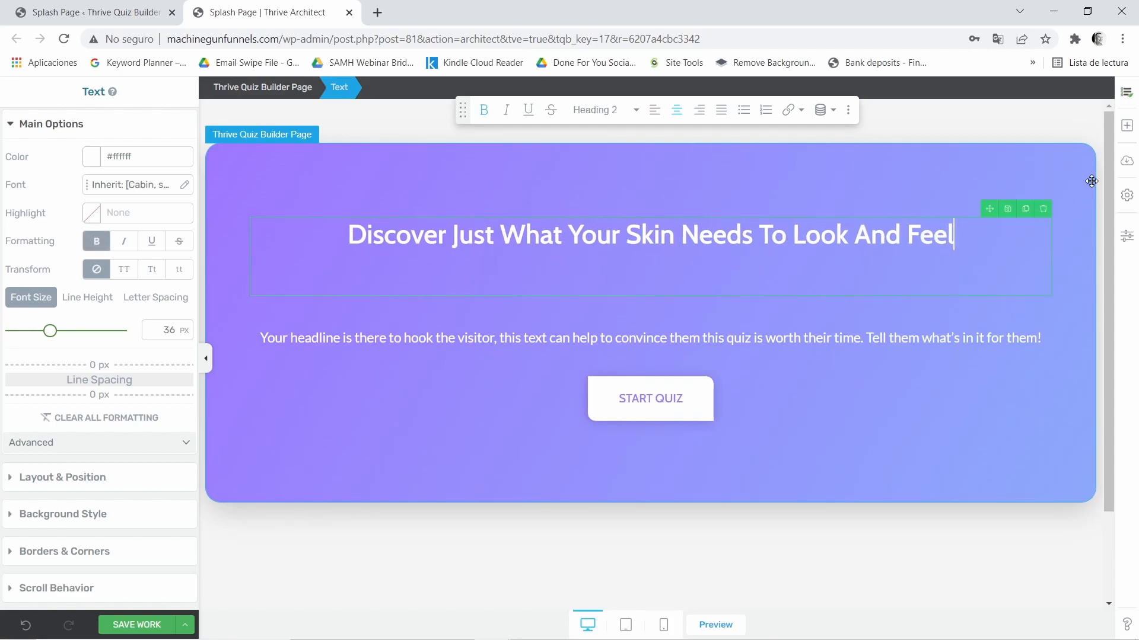
{"action": "type", "text": " Its Best"}
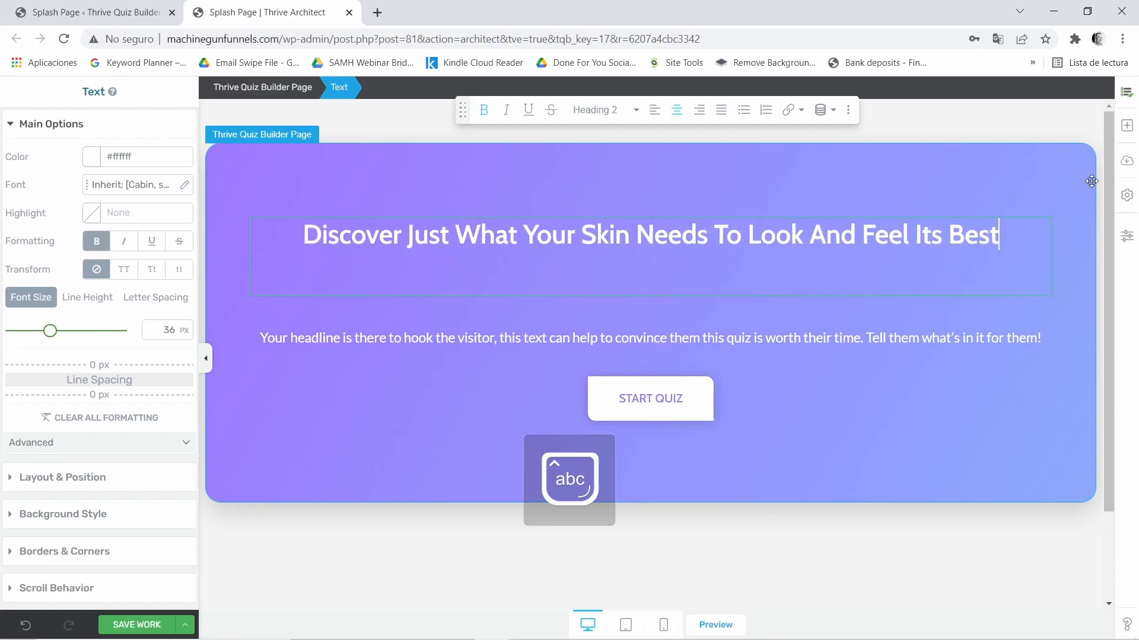
{"action": "key", "text": "BackSpace"}
{"action": "key", "text": "BackSpace"}
{"action": "key", "text": "BackSpace"}
{"action": "key", "text": "BackSpace"}
{"action": "type", "text": "Best"}
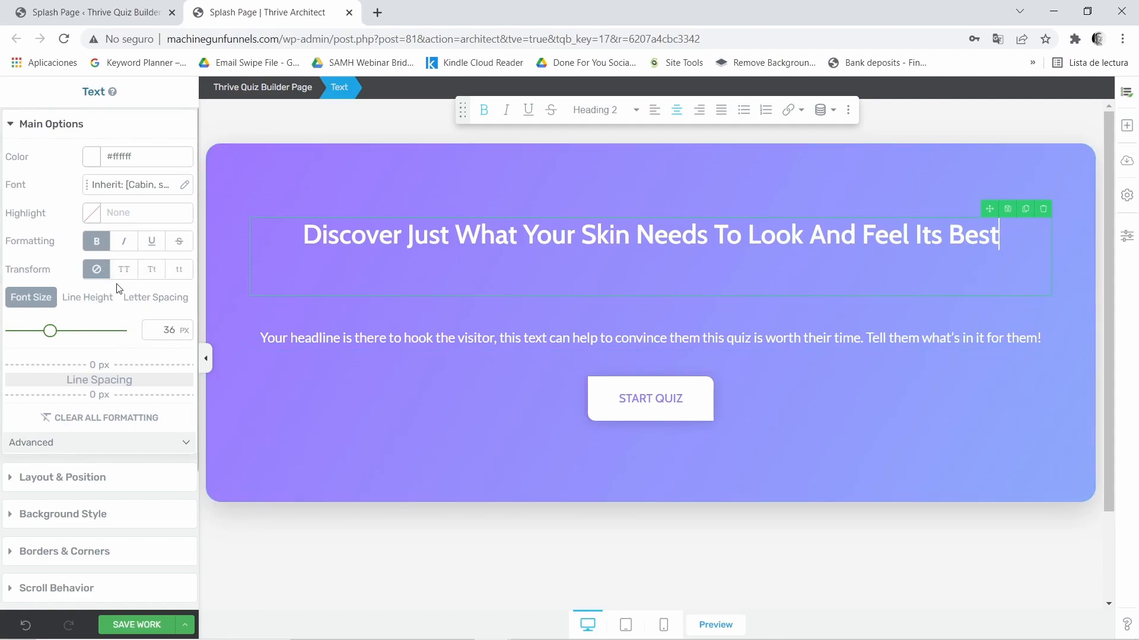
Step: Enlarge the headline's font size to 60 px and delete the descriptive text beneath it
{"action": "mouse_move", "coordinate": [56, 334]}
{"action": "left_mouse_down"}
{"action": "mouse_move", "coordinate": [84, 325]}
{"action": "mouse_move", "coordinate": [77, 331]}
{"action": "left_mouse_up"}
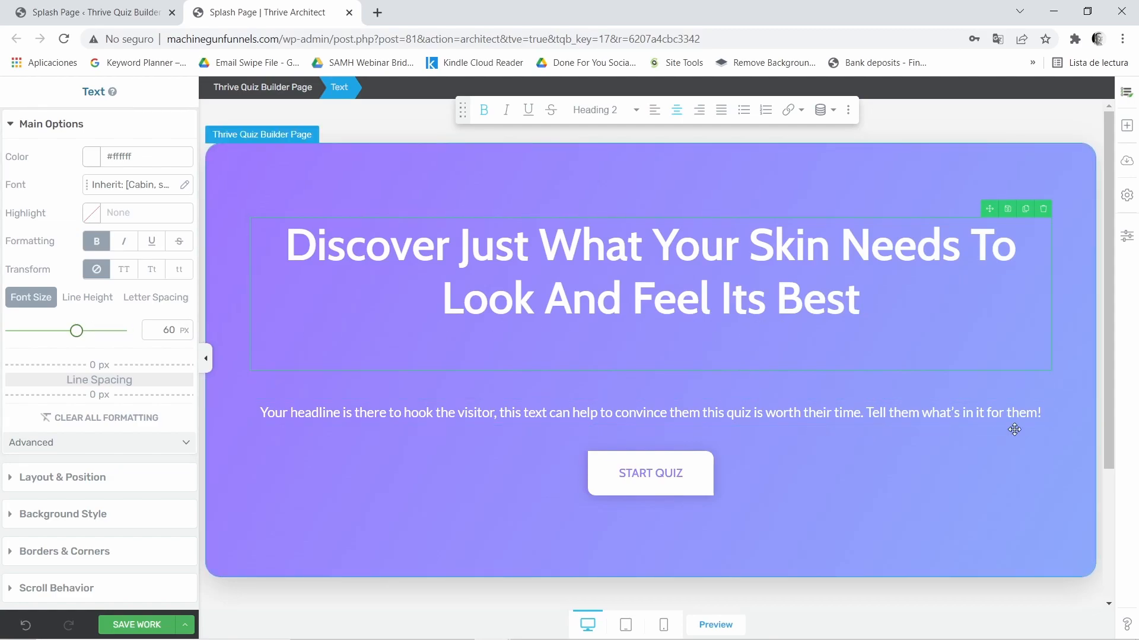
{"action": "left_click", "coordinate": [1042, 396]}
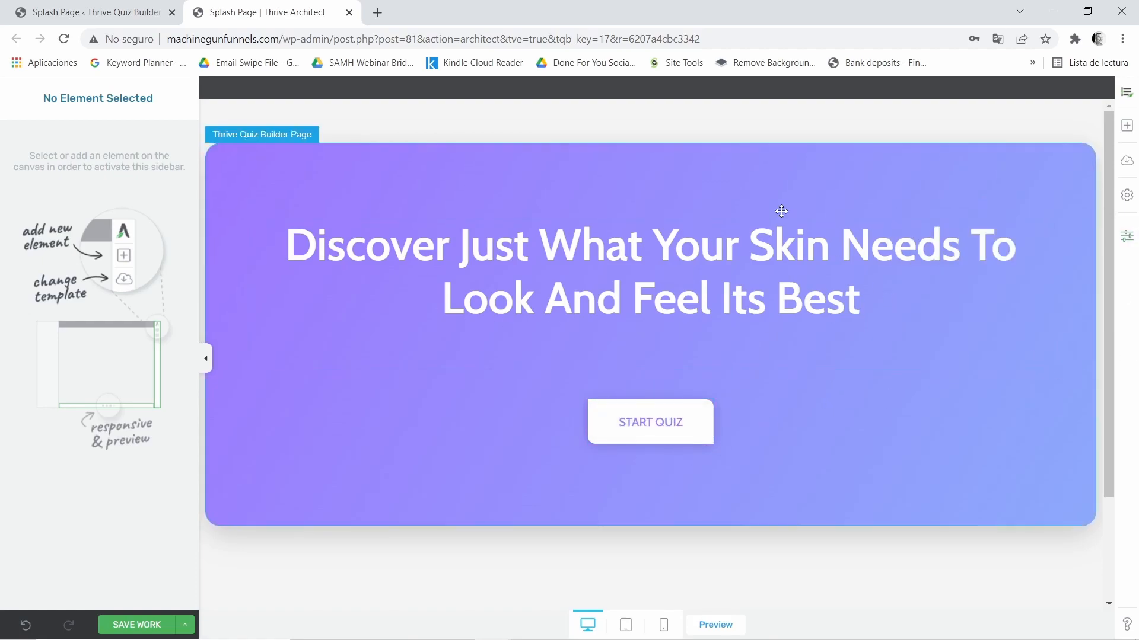
Step: Add a columns element with two equal halves below the Start Quiz button and move the button into the second column
{"action": "left_click", "coordinate": [1127, 128]}
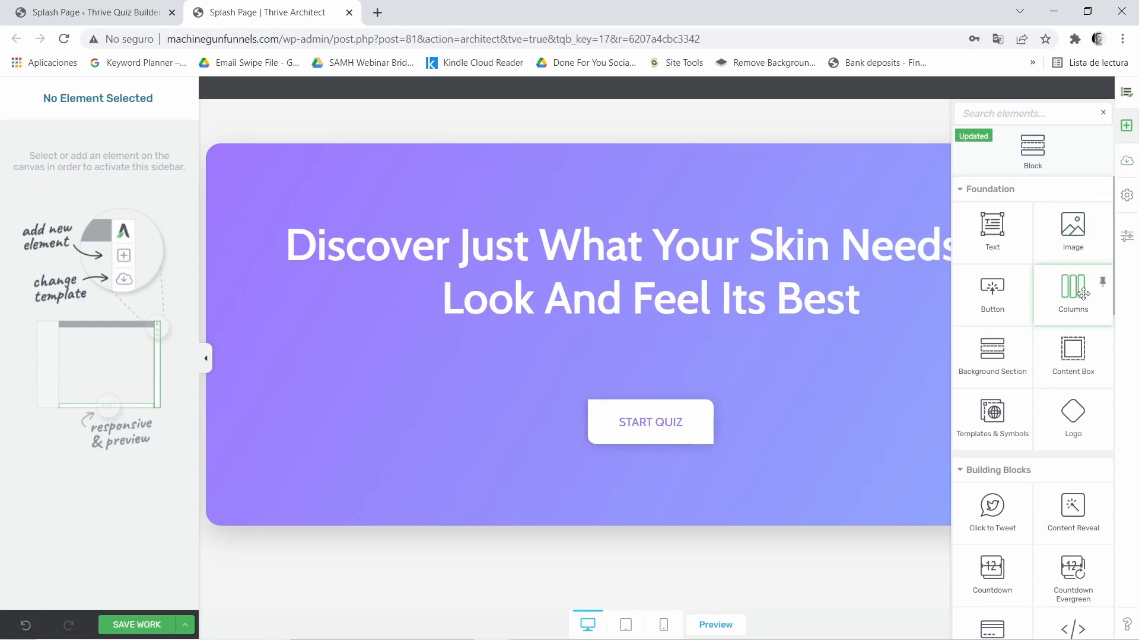
{"action": "left_click_drag", "start_coordinate": [1083, 293], "coordinate": [662, 518]}
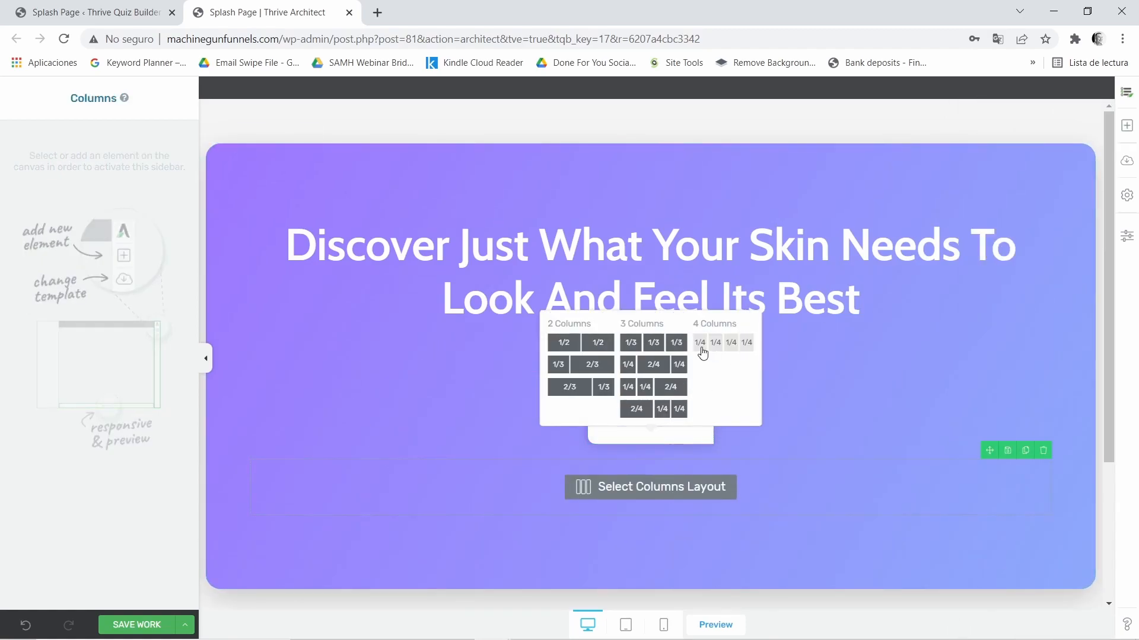
{"action": "left_click", "coordinate": [585, 353]}
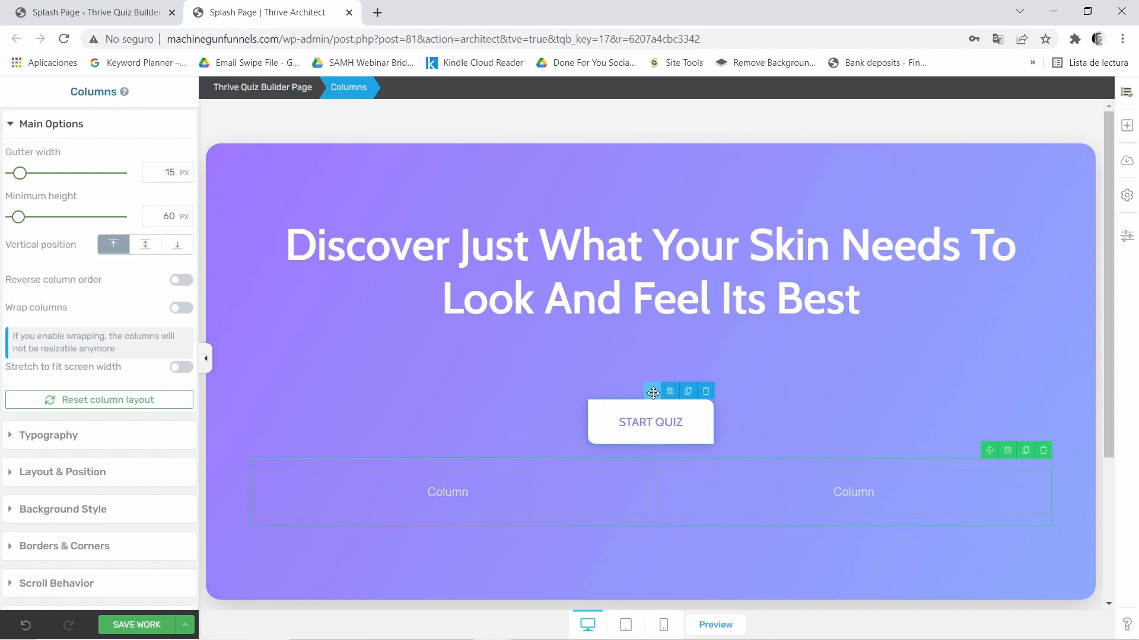
{"action": "left_click_drag", "start_coordinate": [653, 387], "coordinate": [832, 492]}
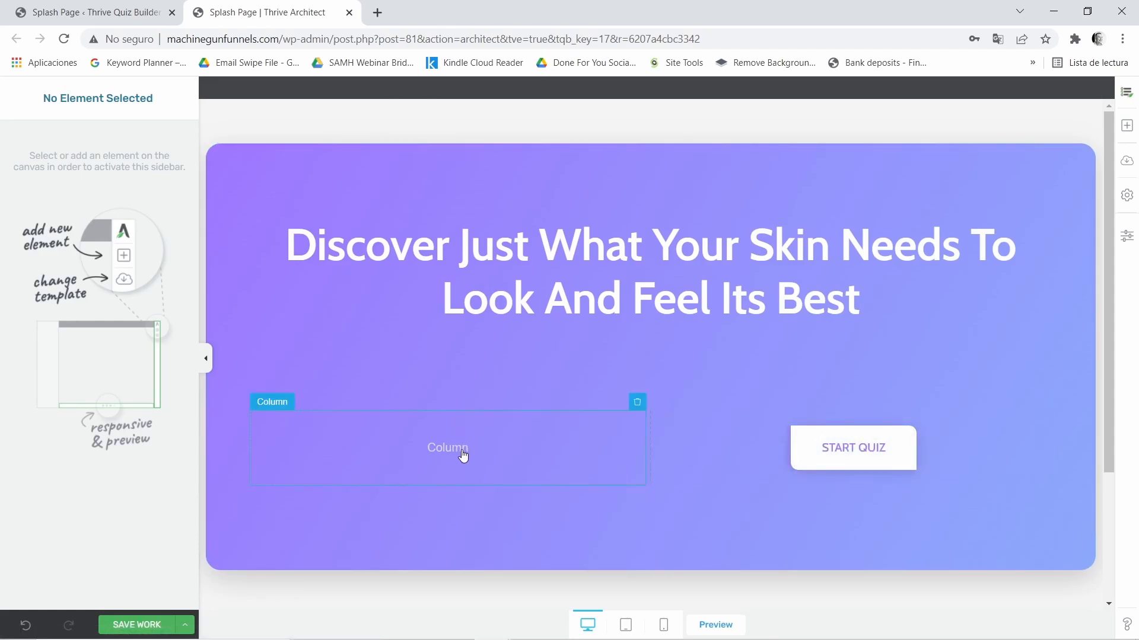
Step: Insert the pop-art "Take The Quiz" image from the media library into the empty first column
{"action": "left_click", "coordinate": [1127, 127]}
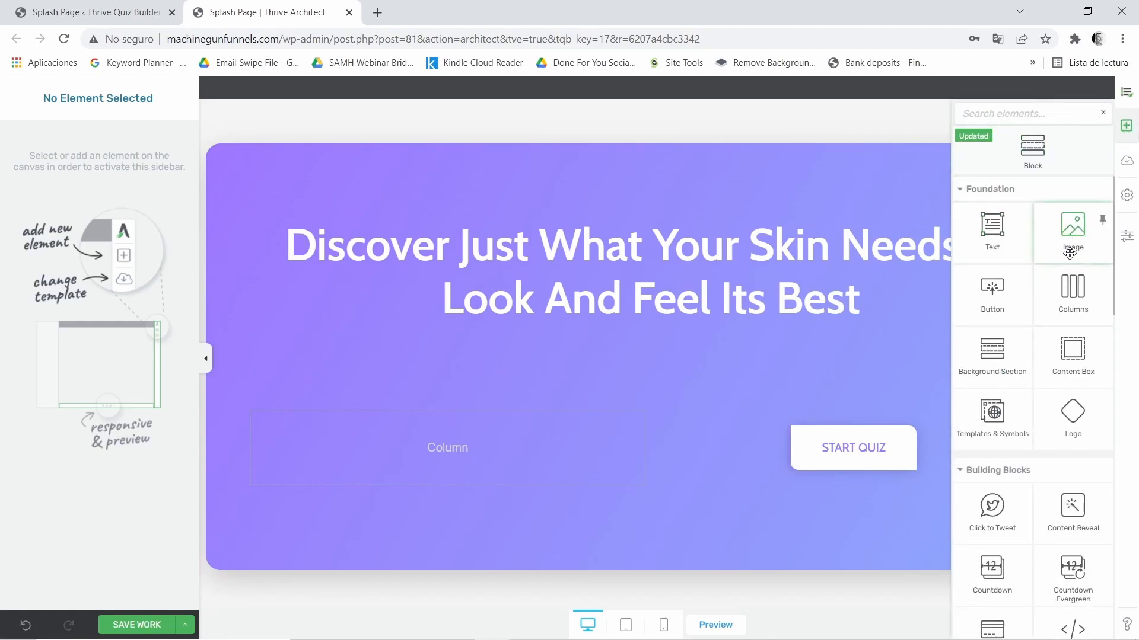
{"action": "left_click_drag", "start_coordinate": [1062, 256], "coordinate": [438, 448]}
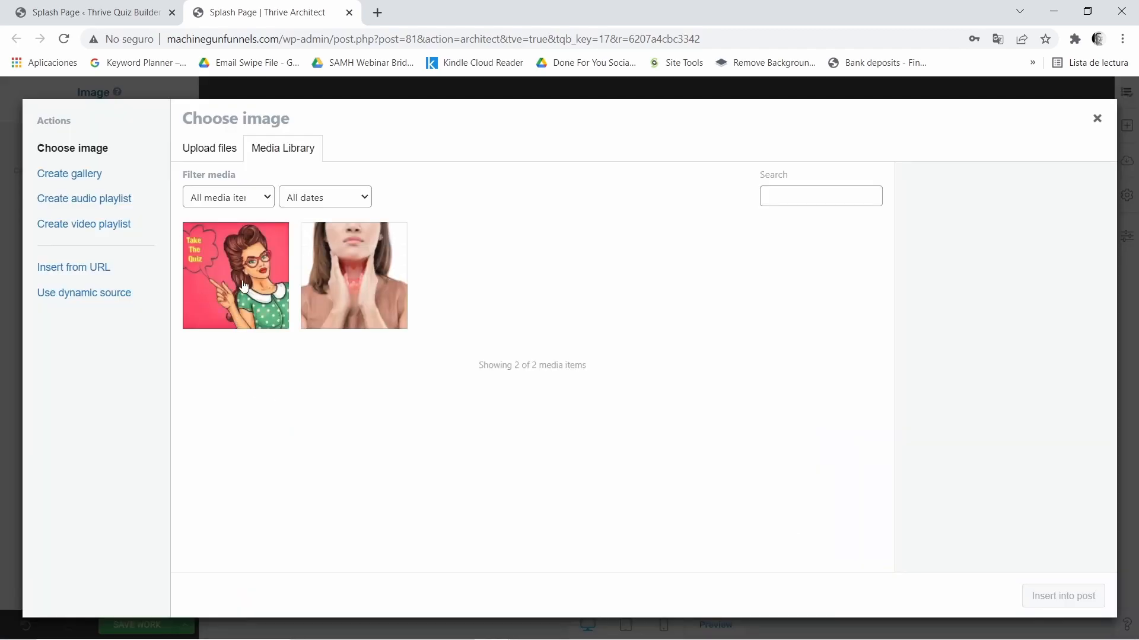
{"action": "left_click", "coordinate": [242, 293]}
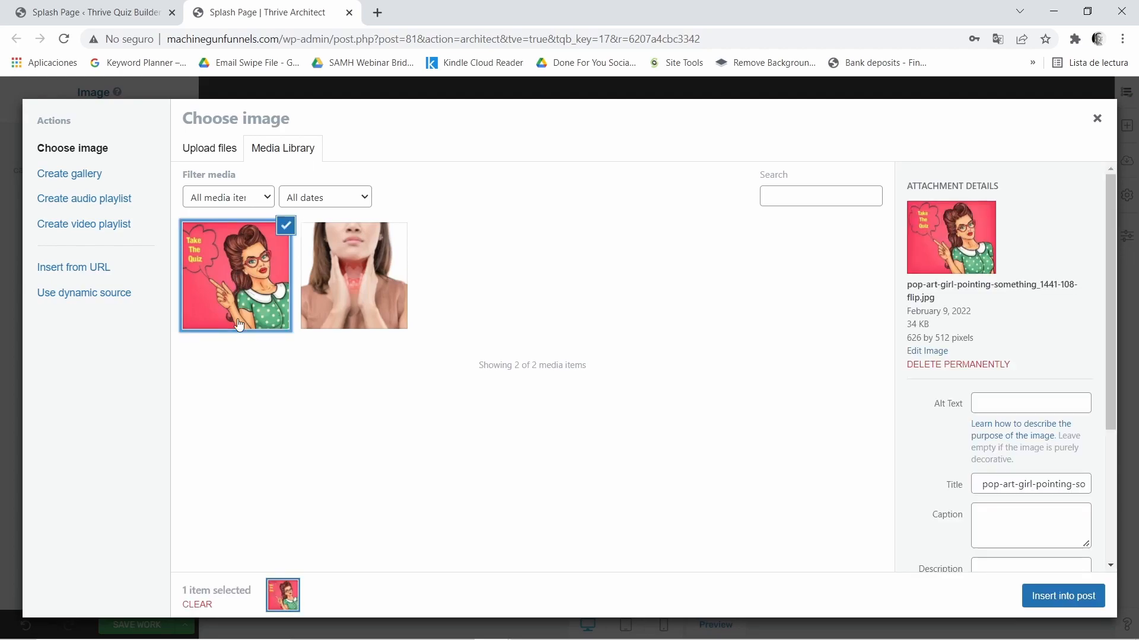
{"action": "left_click", "coordinate": [1051, 605]}
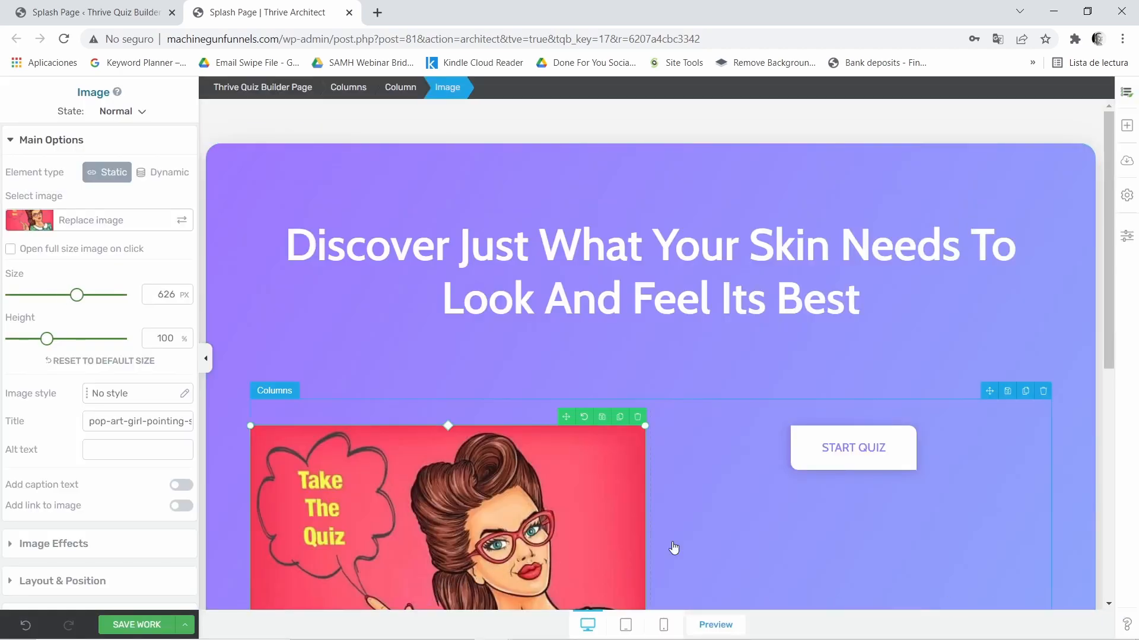
{"action": "scroll", "coordinate": [750, 465], "scroll_direction": "down", "scroll_amount": 5}
{"action": "scroll", "coordinate": [635, 478], "scroll_direction": "up", "scroll_amount": 3}
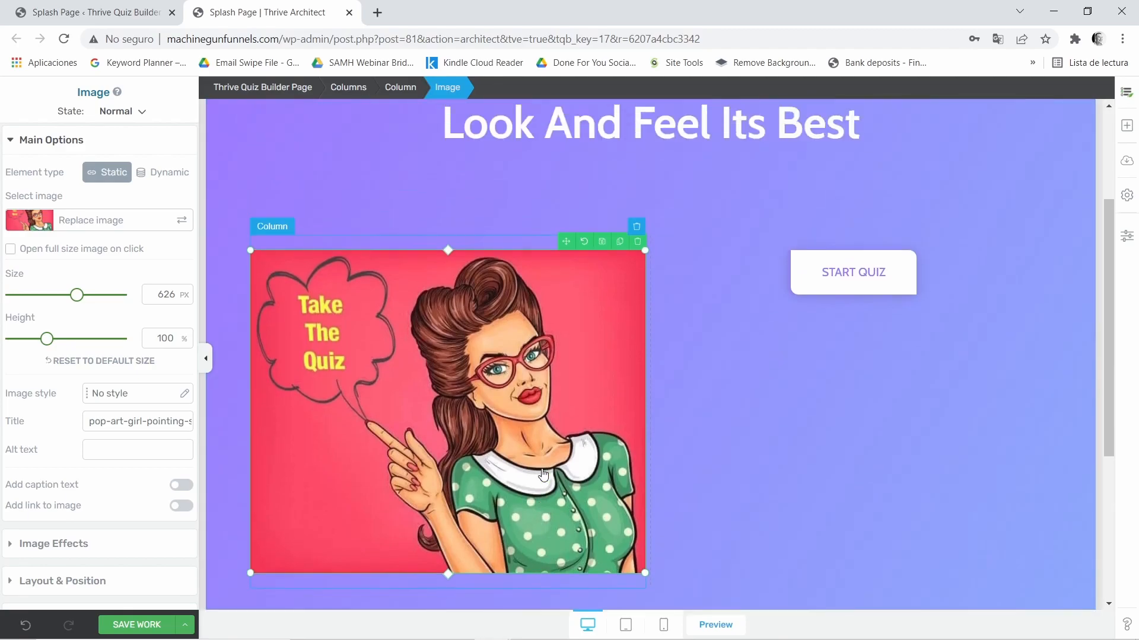
{"action": "scroll", "coordinate": [741, 492], "scroll_direction": "up", "scroll_amount": 2}
{"action": "scroll", "coordinate": [949, 474], "scroll_direction": "down", "scroll_amount": 1}
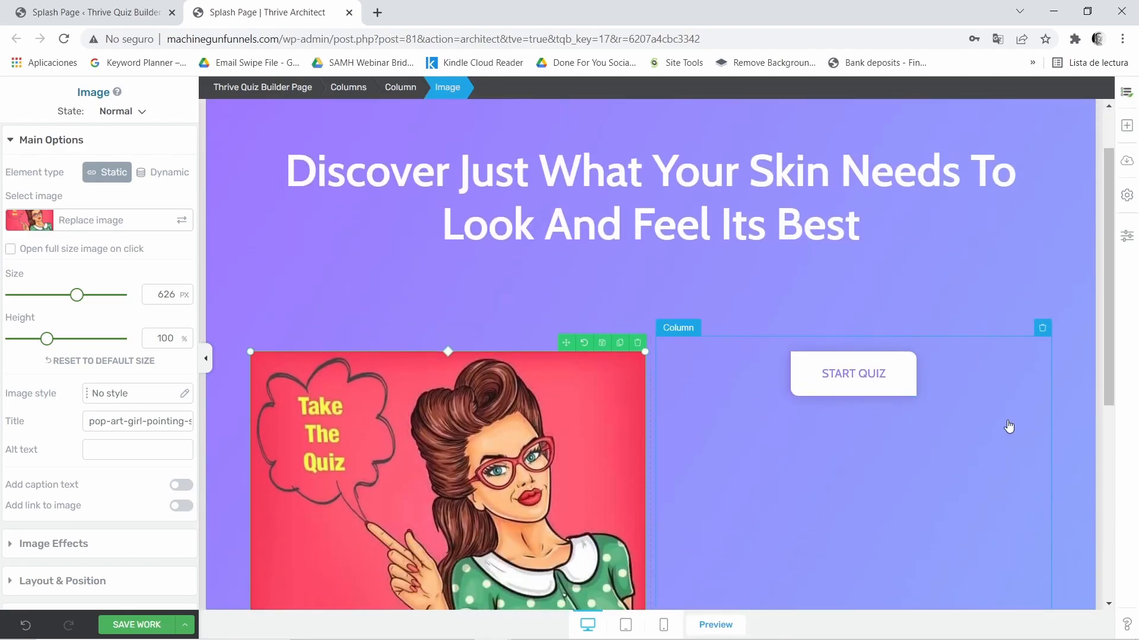
Step: Set the Start Quiz button's top margin to 148 px to lower it beside the image
{"action": "left_click", "coordinate": [907, 387]}
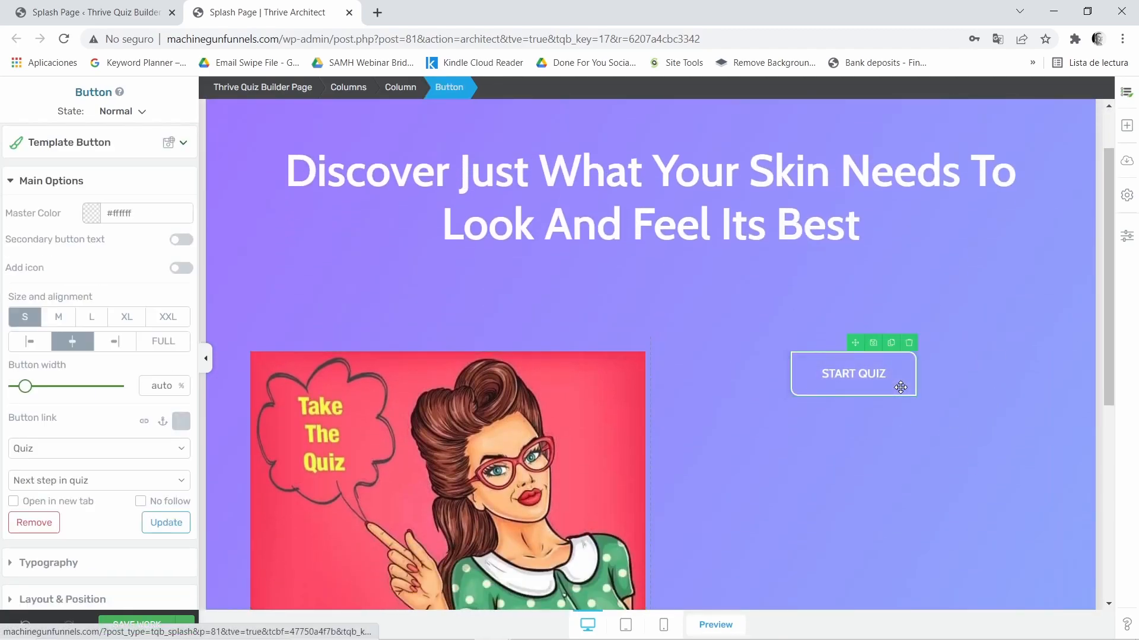
{"action": "scroll", "coordinate": [57, 427], "scroll_direction": "down", "scroll_amount": 1}
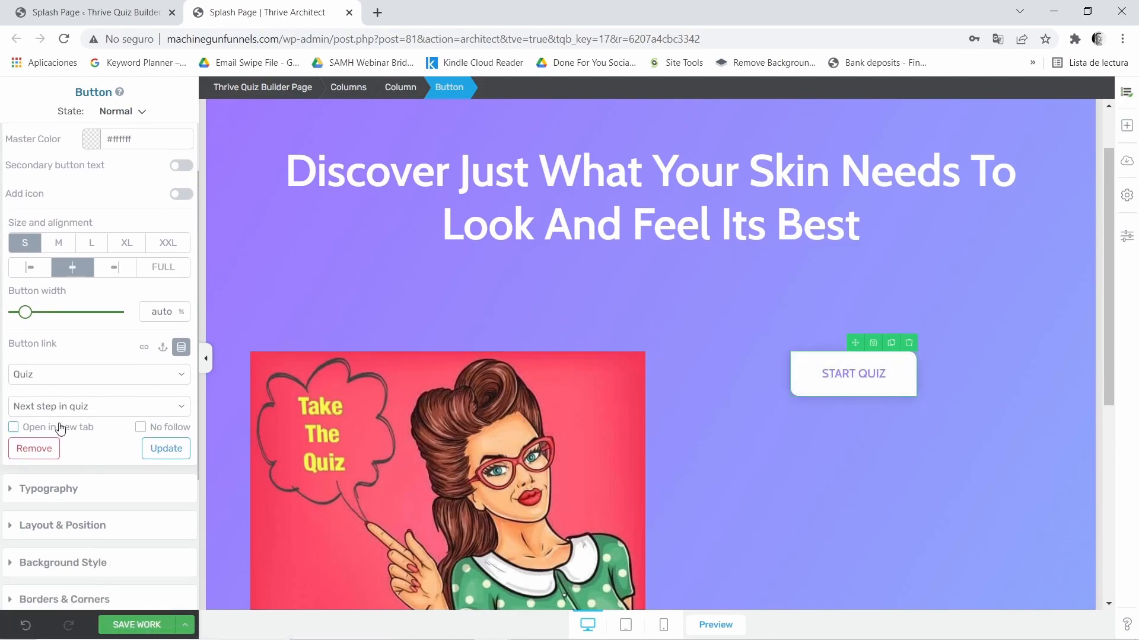
{"action": "scroll", "coordinate": [59, 429], "scroll_direction": "down", "scroll_amount": 1}
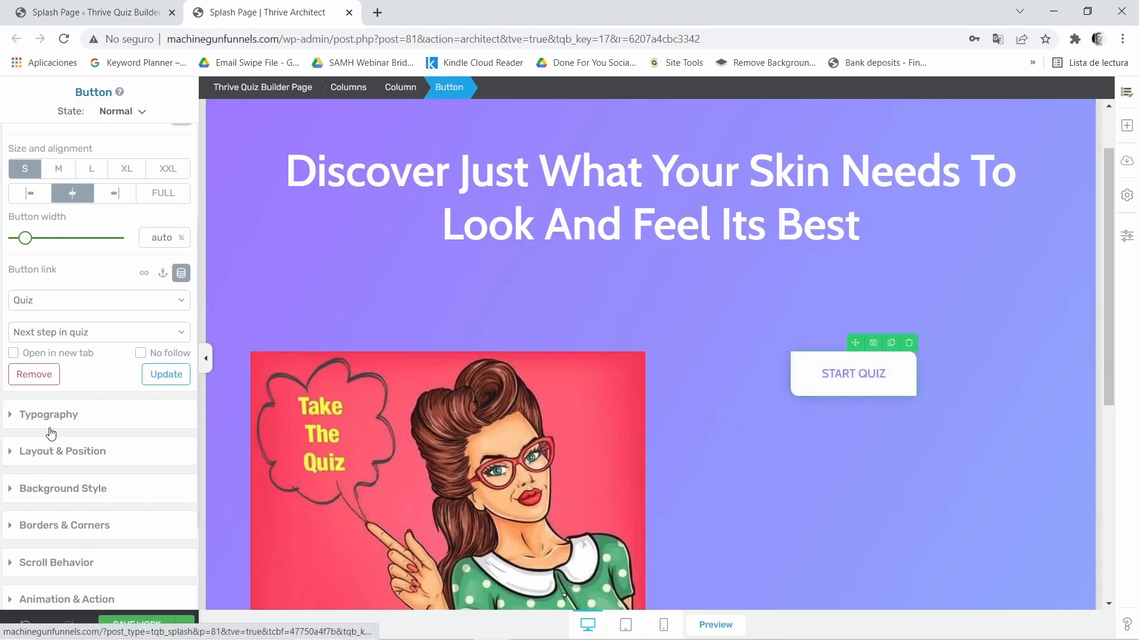
{"action": "left_click", "coordinate": [50, 453]}
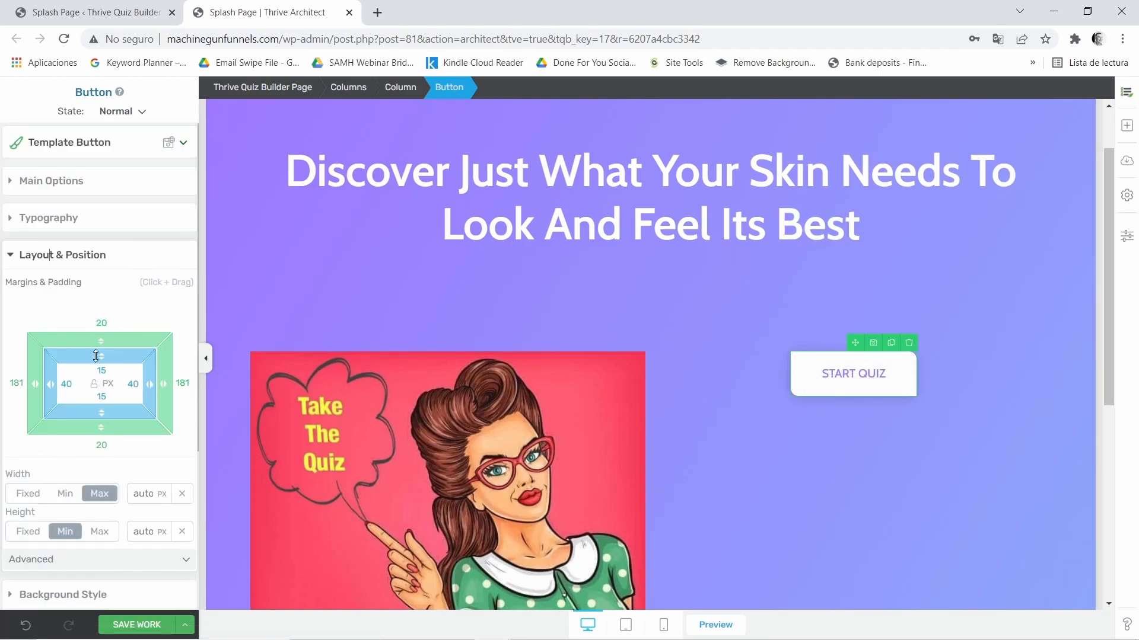
{"action": "left_click_drag", "start_coordinate": [99, 340], "coordinate": [121, 270]}
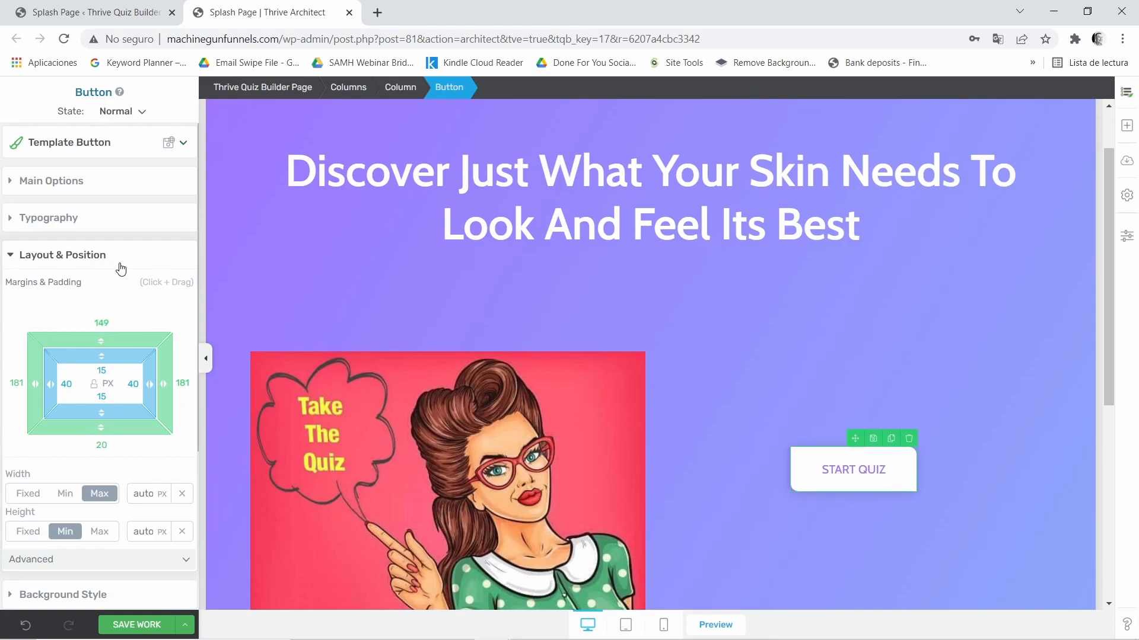
{"action": "left_click_drag", "start_coordinate": [121, 266], "coordinate": [121, 272]}
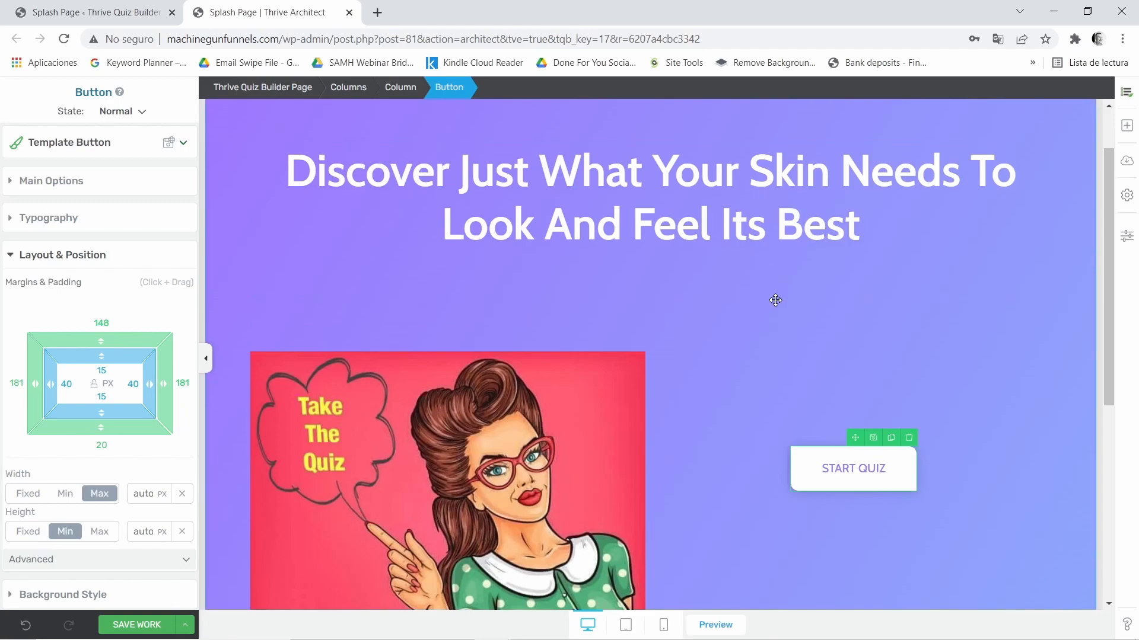
Step: Review the splash page layout from the headline down to the lower edge, checking the image and button placement
{"action": "scroll", "coordinate": [765, 303], "scroll_direction": "down", "scroll_amount": 3}
{"action": "scroll", "coordinate": [757, 336], "scroll_direction": "down", "scroll_amount": 2}
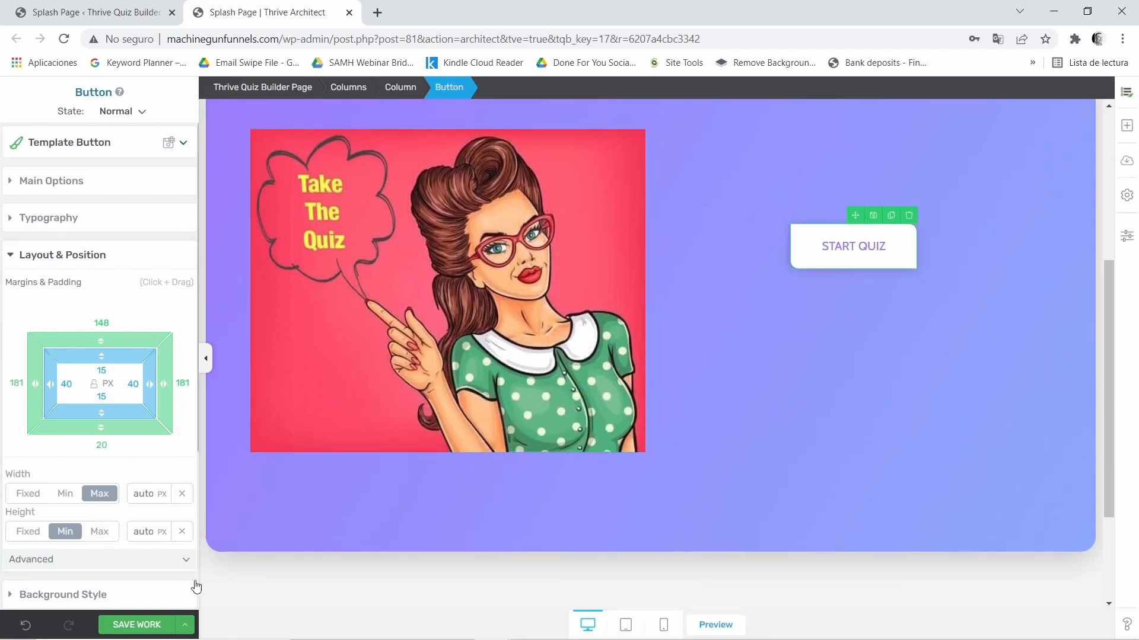
{"action": "scroll", "coordinate": [919, 437], "scroll_direction": "up", "scroll_amount": 4}
{"action": "scroll", "coordinate": [922, 430], "scroll_direction": "down", "scroll_amount": 6}
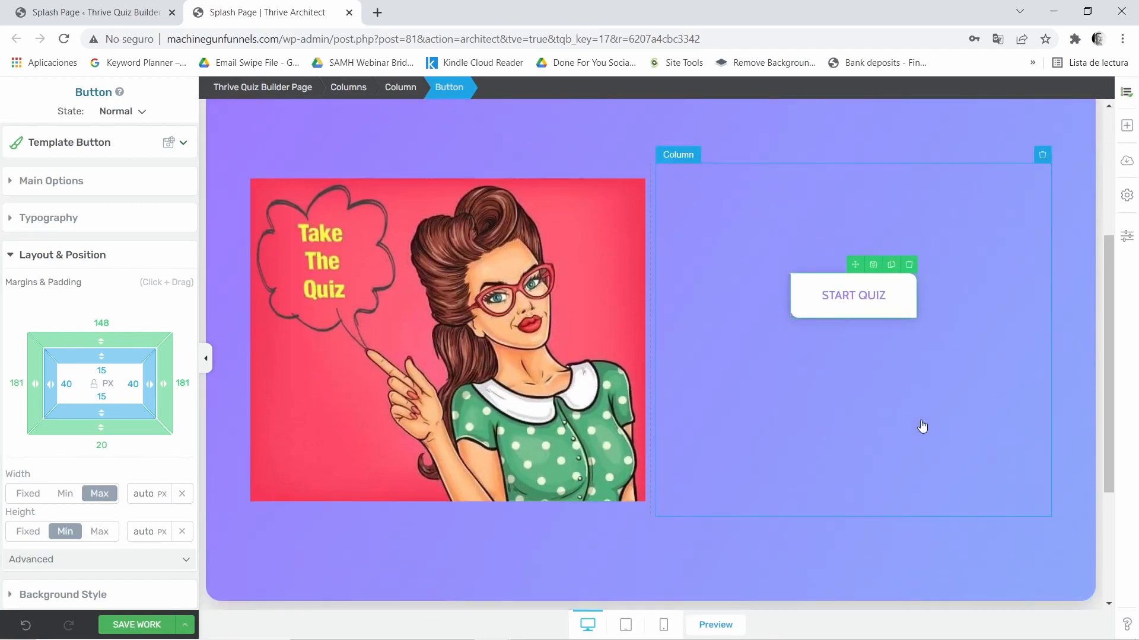
{"action": "scroll", "coordinate": [895, 441], "scroll_direction": "up", "scroll_amount": 5}
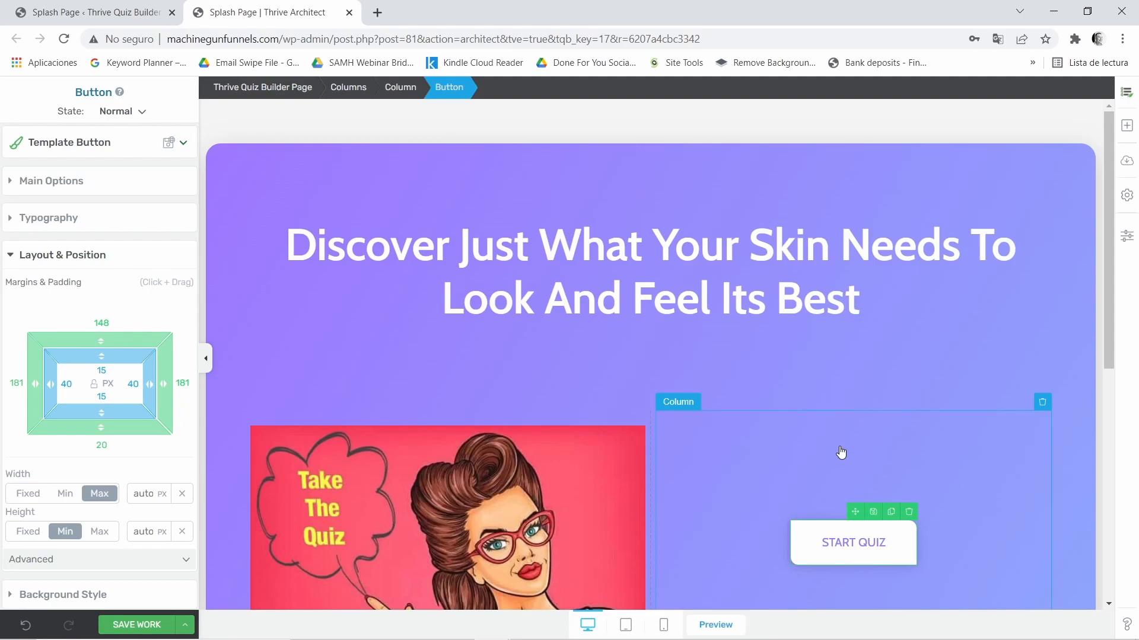
{"action": "scroll", "coordinate": [841, 452], "scroll_direction": "down", "scroll_amount": 4}
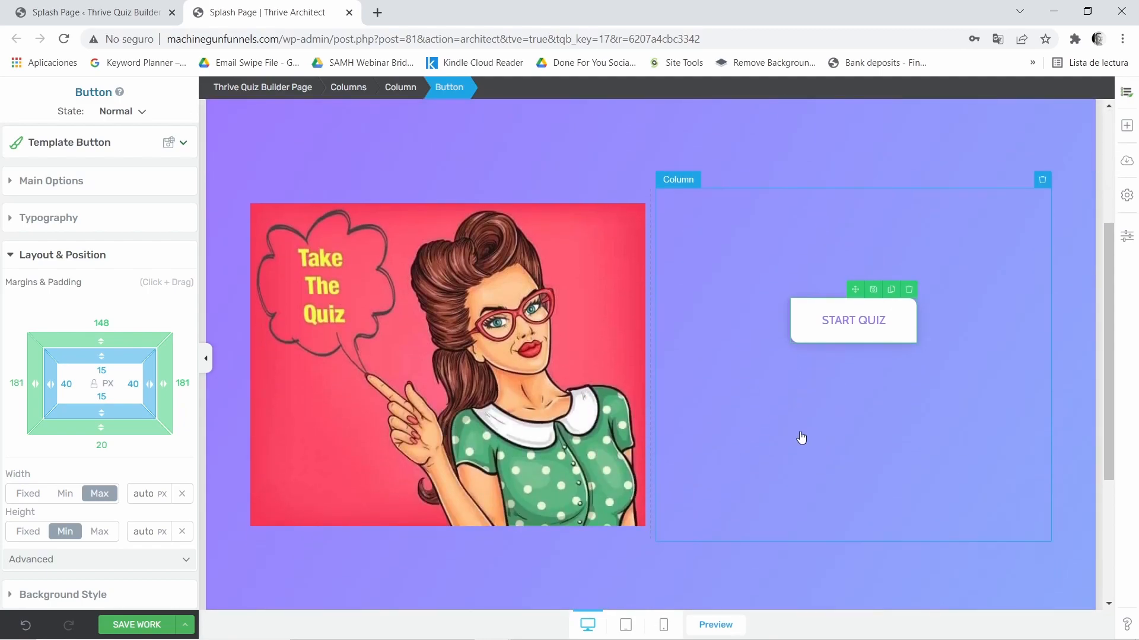
{"action": "scroll", "coordinate": [792, 417], "scroll_direction": "down", "scroll_amount": 4}
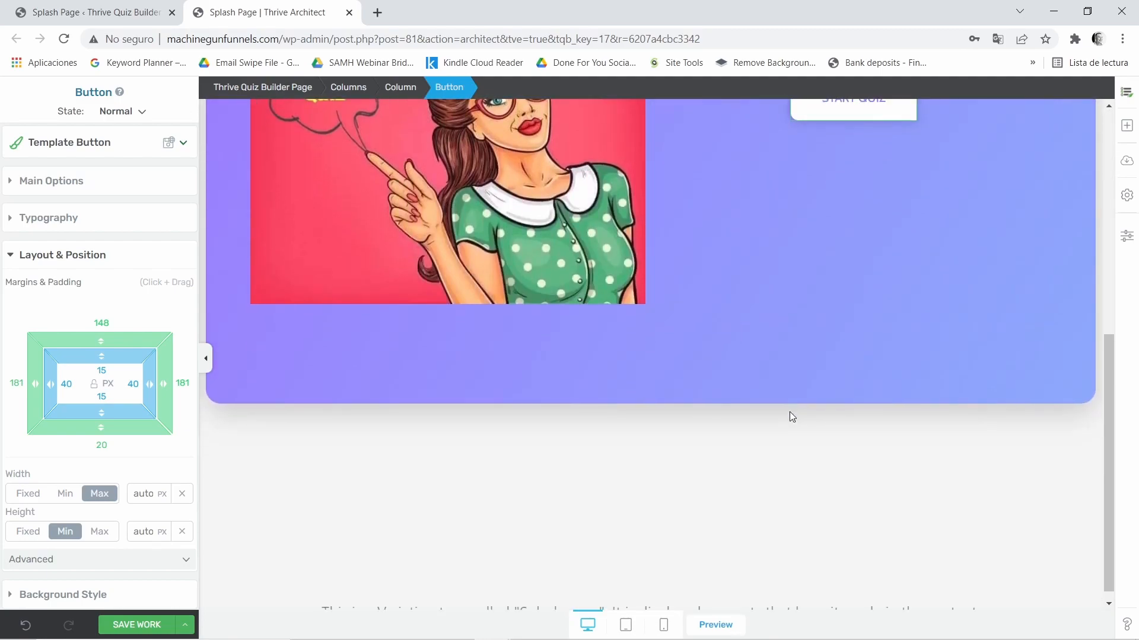
Step: Switch the splash page to the mobile view and set the headline's top margin to -7 px
{"action": "left_click", "coordinate": [664, 625]}
{"action": "left_click_drag", "start_coordinate": [777, 572], "coordinate": [799, 254]}
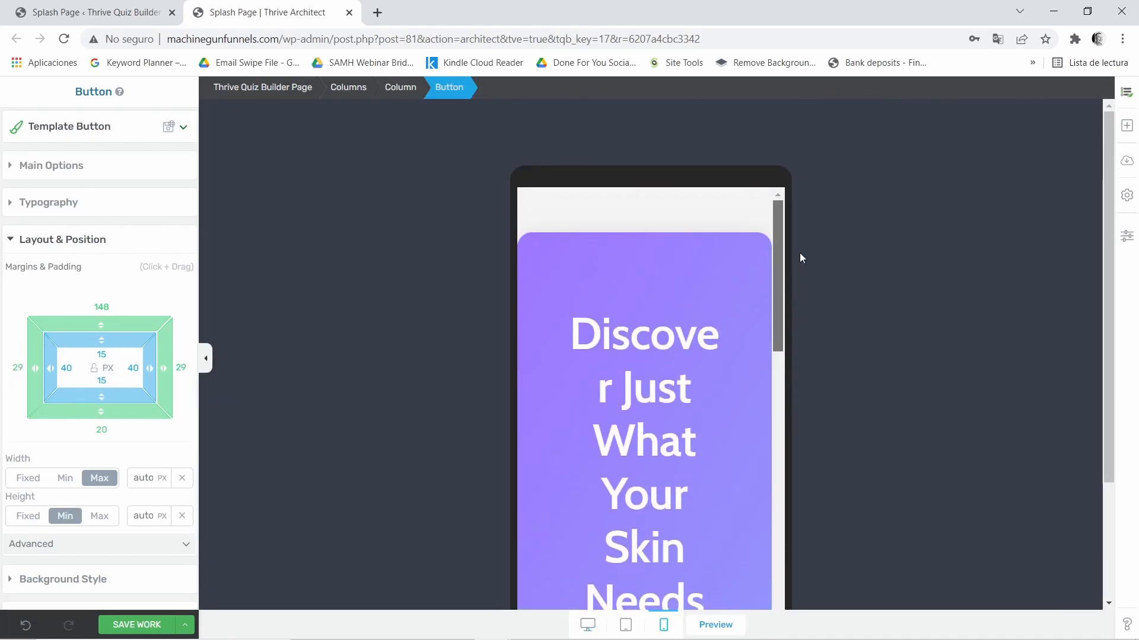
{"action": "left_click", "coordinate": [663, 428]}
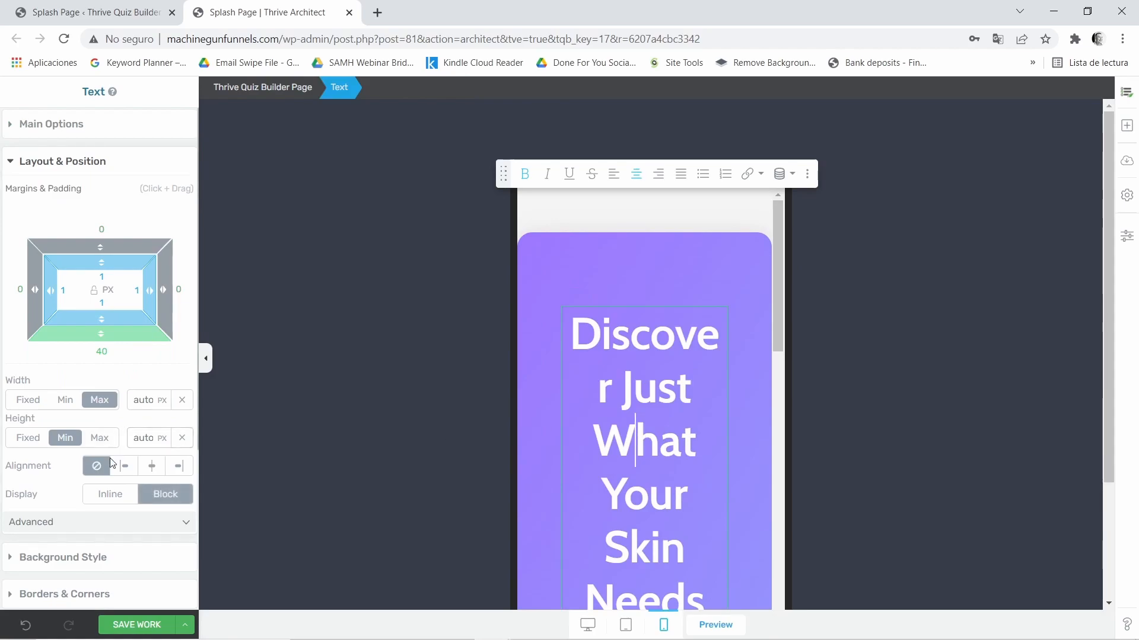
{"action": "scroll", "coordinate": [159, 405], "scroll_direction": "down", "scroll_amount": 1}
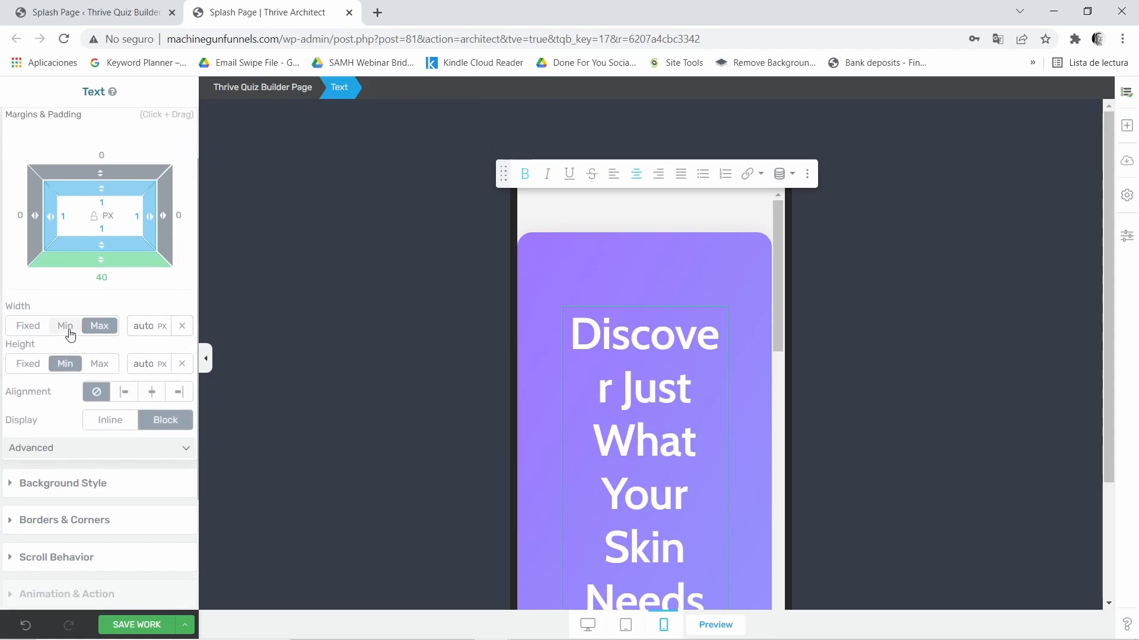
{"action": "left_click_drag", "start_coordinate": [103, 173], "coordinate": [104, 185]}
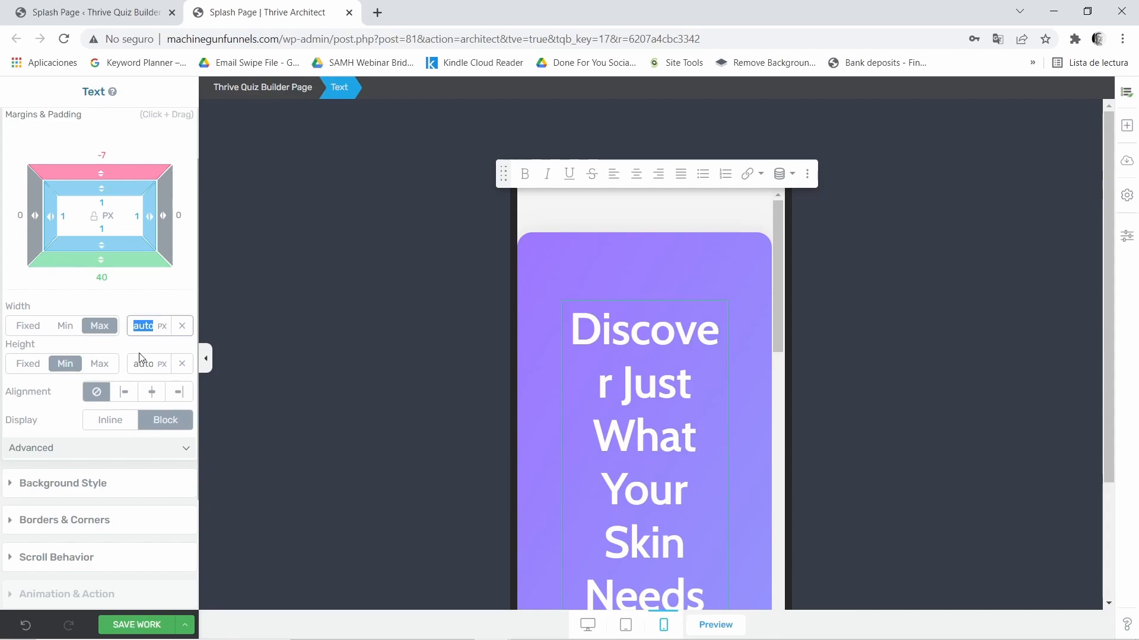
Step: Set the headline's maximum width to 247 px and its minimum height to 768 px
{"action": "scroll", "coordinate": [94, 373], "scroll_direction": "down", "scroll_amount": 3}
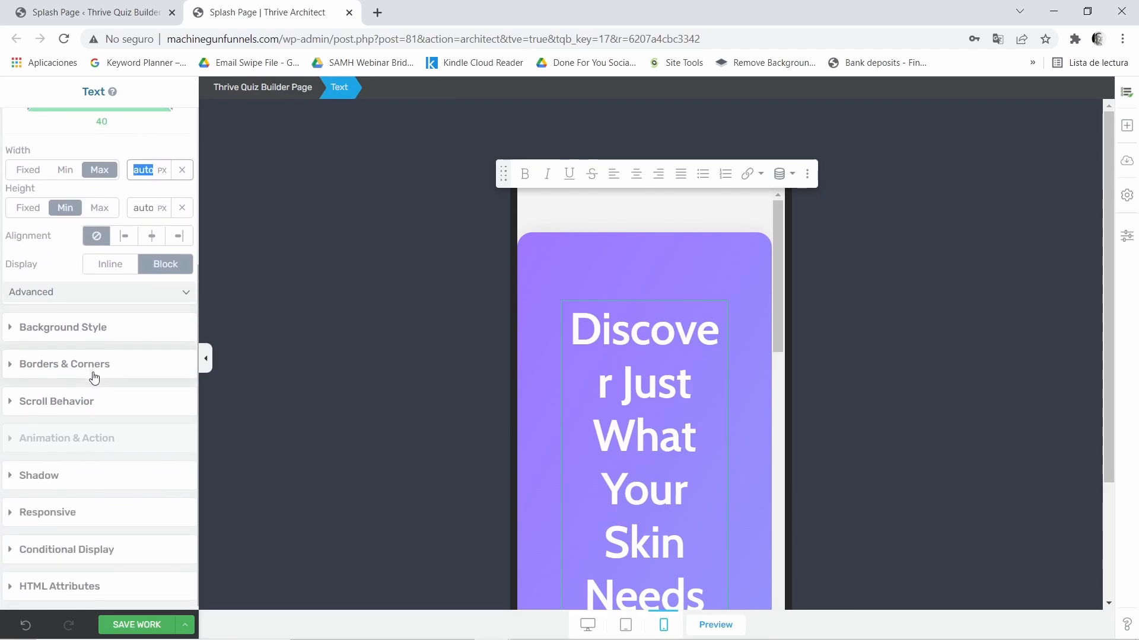
{"action": "scroll", "coordinate": [61, 385], "scroll_direction": "up", "scroll_amount": 1}
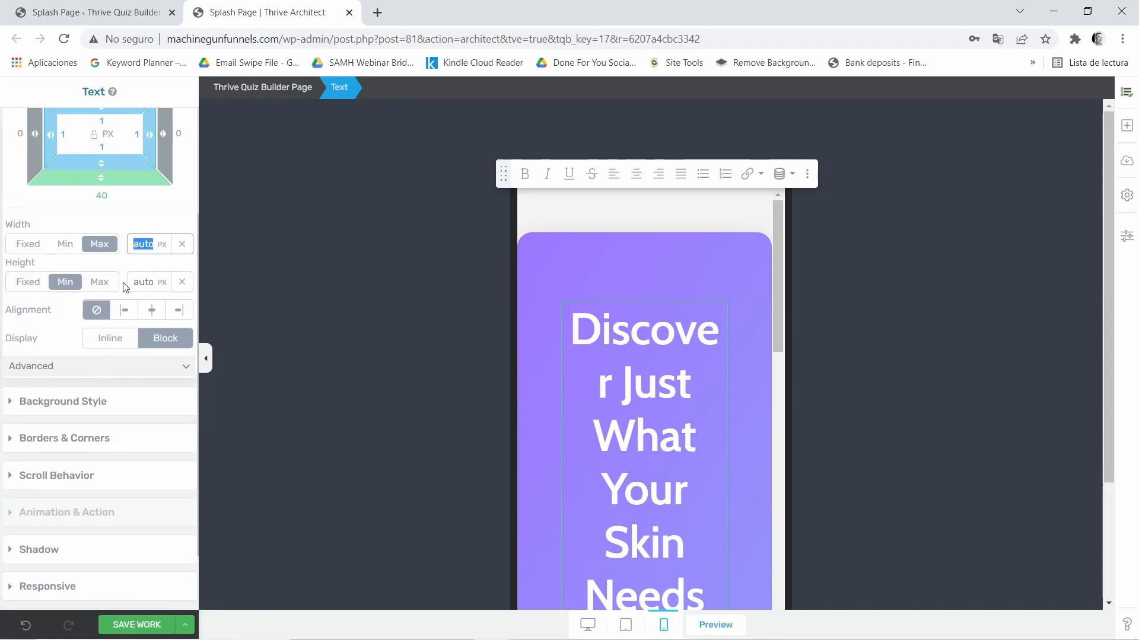
{"action": "left_click", "coordinate": [147, 284]}
{"action": "type", "text": "78"}
{"action": "left_click_drag", "start_coordinate": [152, 243], "coordinate": [176, 221]}
Step: Reduce the headline's font size to 23 px for mobile and check the resulting spacing above the image
{"action": "scroll", "coordinate": [86, 281], "scroll_direction": "up", "scroll_amount": 3}
{"action": "left_click", "coordinate": [59, 124]}
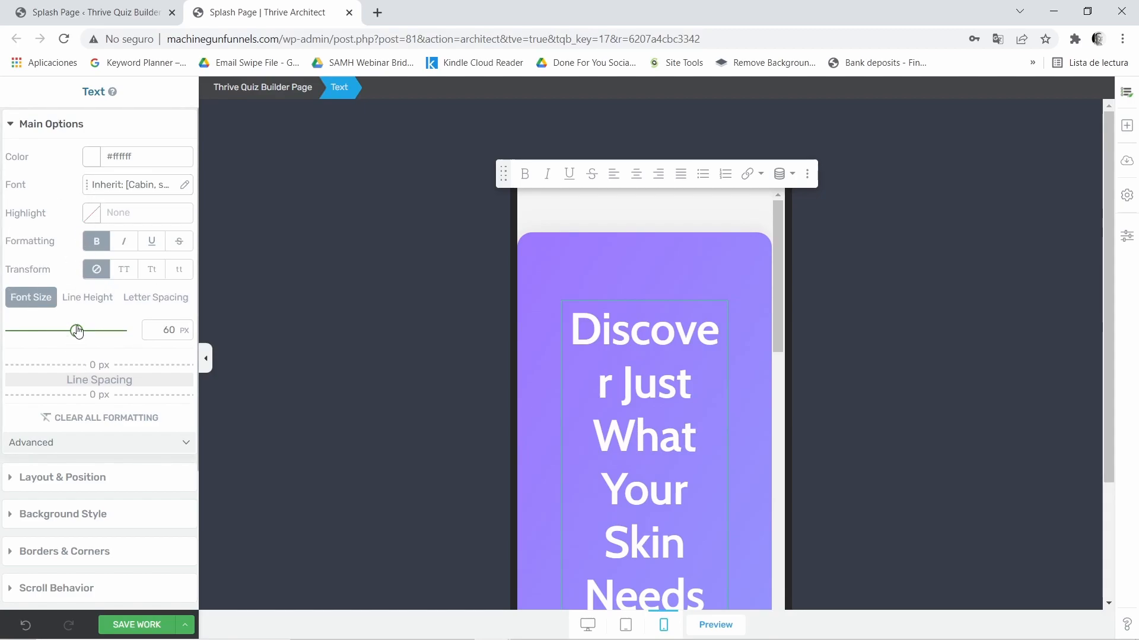
{"action": "left_click_drag", "start_coordinate": [77, 331], "coordinate": [38, 338]}
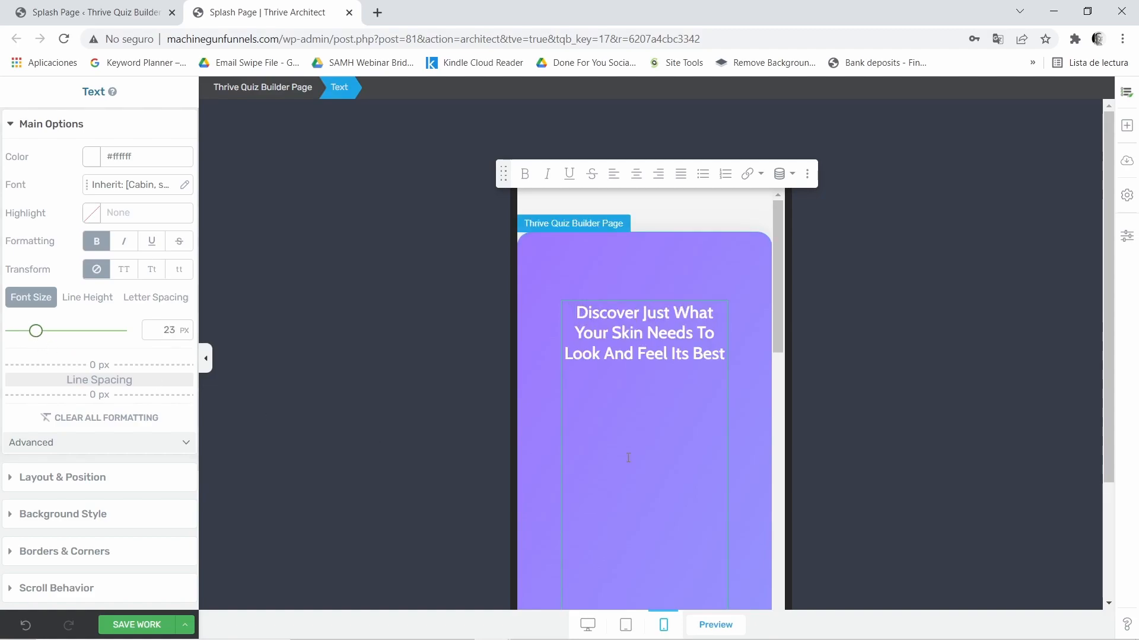
{"action": "scroll", "coordinate": [831, 389], "scroll_direction": "down", "scroll_amount": 2}
{"action": "left_click_drag", "start_coordinate": [777, 251], "coordinate": [787, 394]}
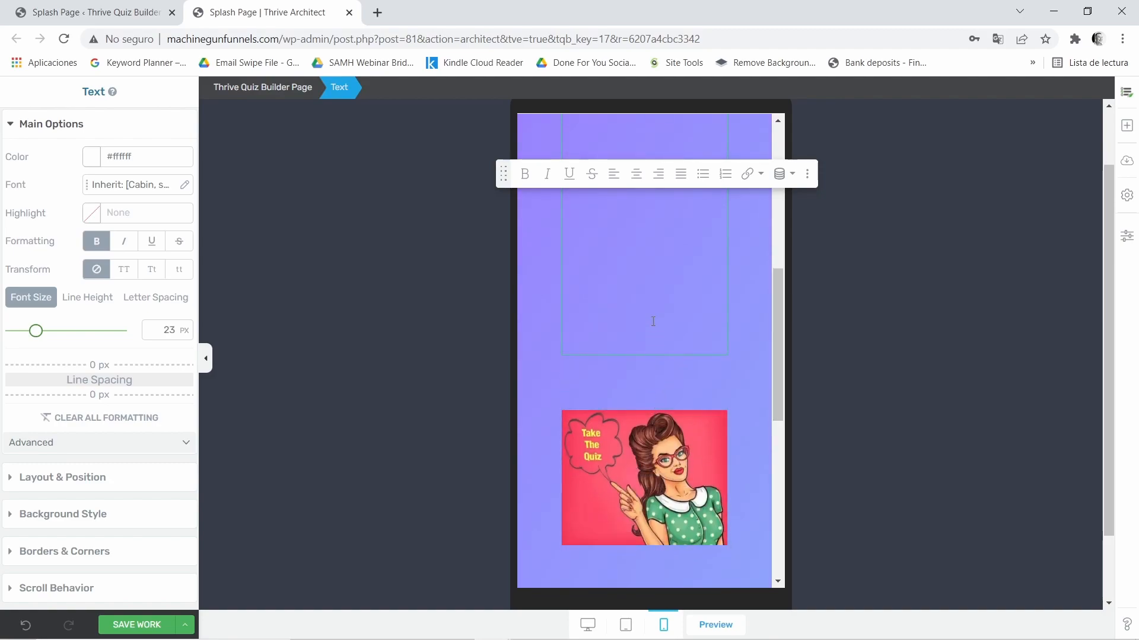
{"action": "scroll", "coordinate": [759, 347], "scroll_direction": "up", "scroll_amount": 5}
{"action": "scroll", "coordinate": [698, 368], "scroll_direction": "up", "scroll_amount": 3}
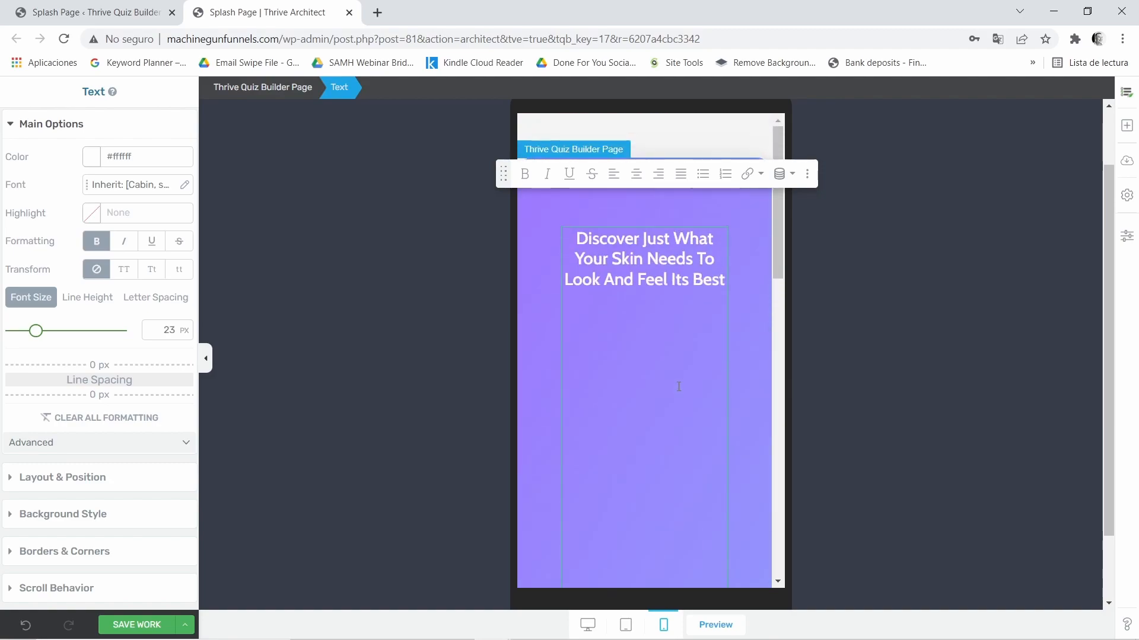
Step: Set the headline's margins to -23 px at the top and 104 px at the bottom, and its top padding to 0
{"action": "left_click", "coordinate": [76, 482]}
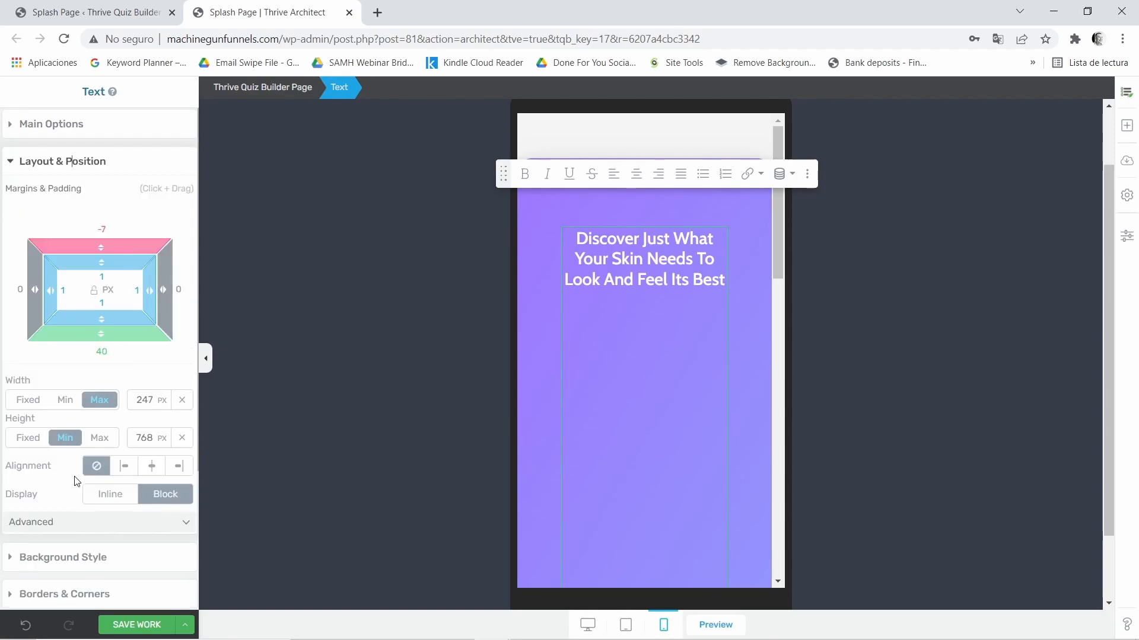
{"action": "left_click_drag", "start_coordinate": [98, 244], "coordinate": [188, 268]}
{"action": "left_click_drag", "start_coordinate": [114, 332], "coordinate": [102, 397]}
{"action": "scroll", "coordinate": [577, 334], "scroll_direction": "down", "scroll_amount": 5}
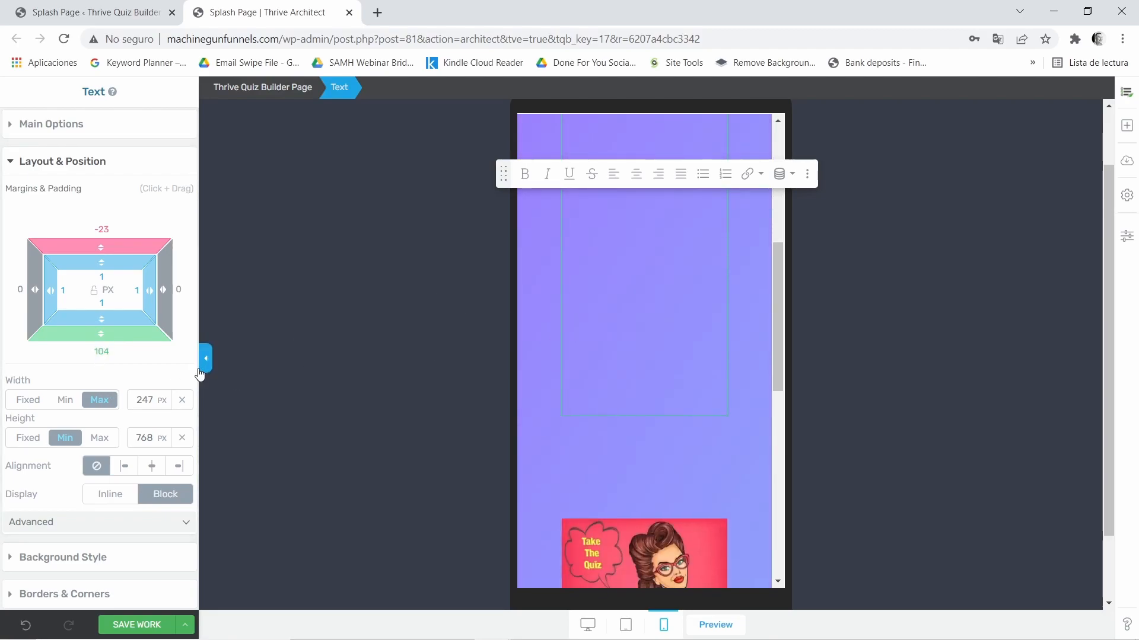
{"action": "left_click_drag", "start_coordinate": [122, 300], "coordinate": [129, 276]}
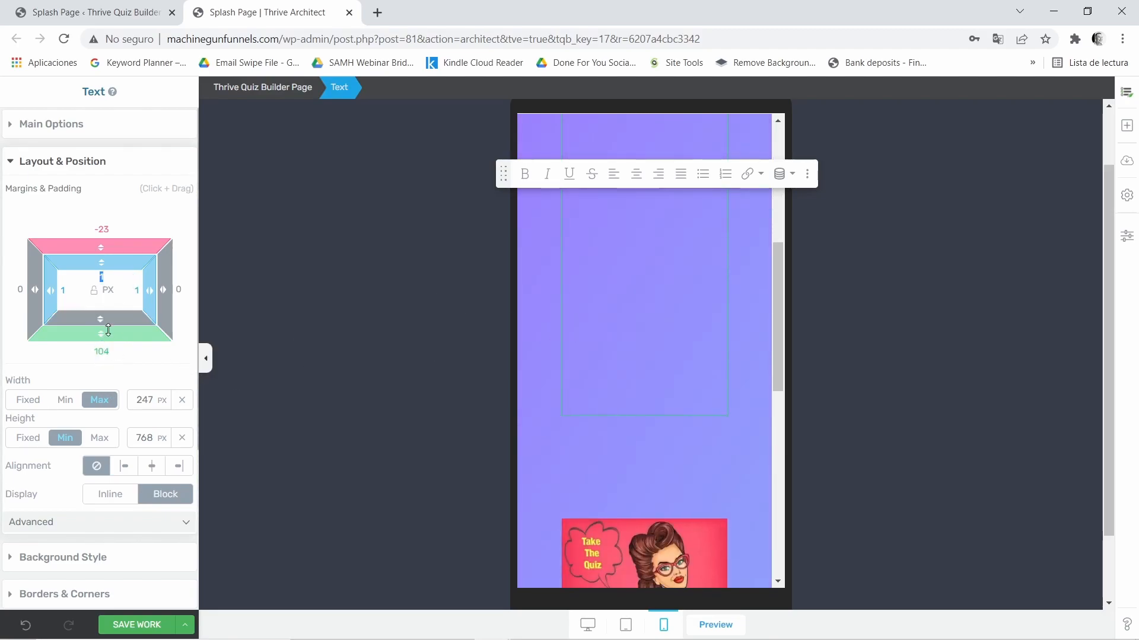
{"action": "left_click_drag", "start_coordinate": [101, 314], "coordinate": [122, 234]}
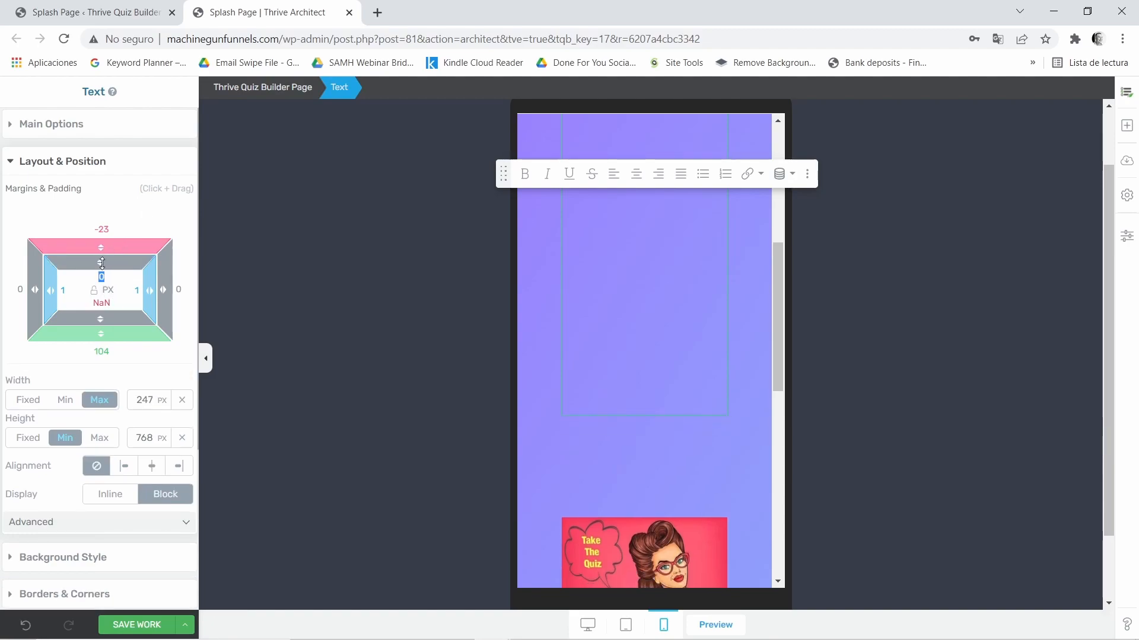
Step: Try to close the gap above the image by setting the headline's top margin to -370 px
{"action": "left_click_drag", "start_coordinate": [103, 246], "coordinate": [89, 503]}
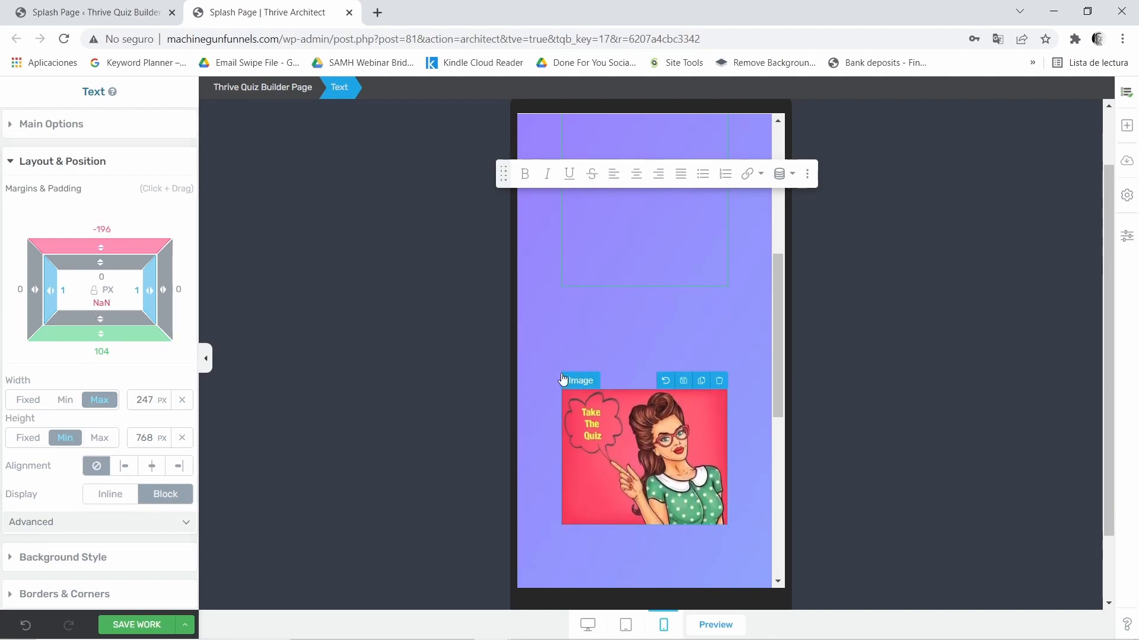
{"action": "scroll", "coordinate": [562, 381], "scroll_direction": "up", "scroll_amount": 3}
{"action": "left_click_drag", "start_coordinate": [105, 247], "coordinate": [131, 495]}
{"action": "scroll", "coordinate": [747, 287], "scroll_direction": "down", "scroll_amount": 4}
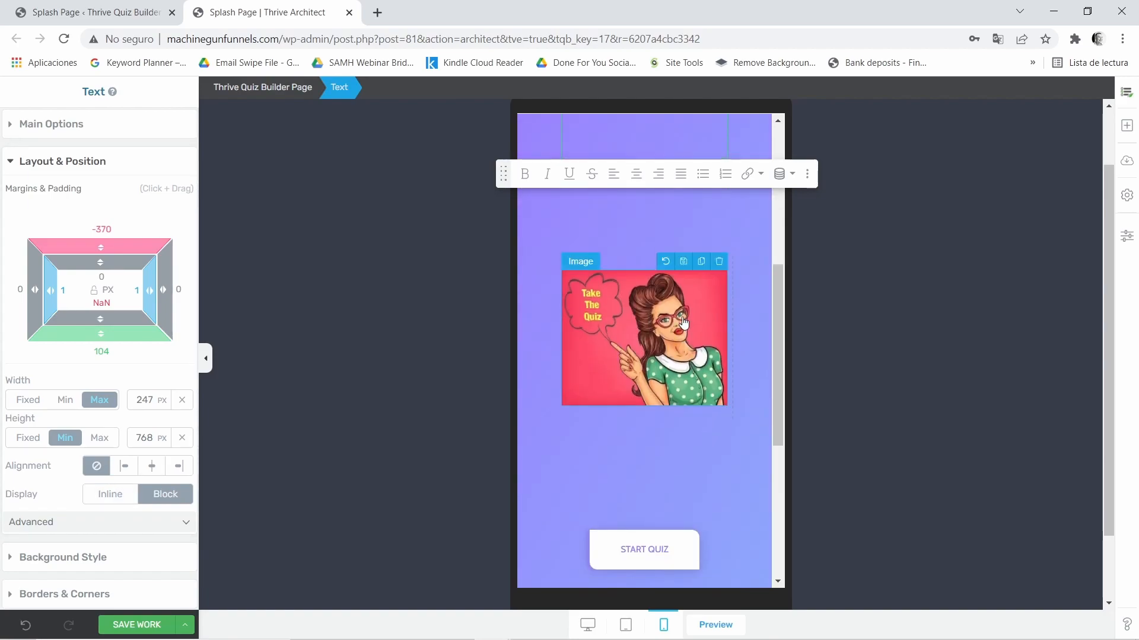
{"action": "scroll", "coordinate": [682, 320], "scroll_direction": "up", "scroll_amount": 8}
{"action": "scroll", "coordinate": [675, 324], "scroll_direction": "down", "scroll_amount": 3}
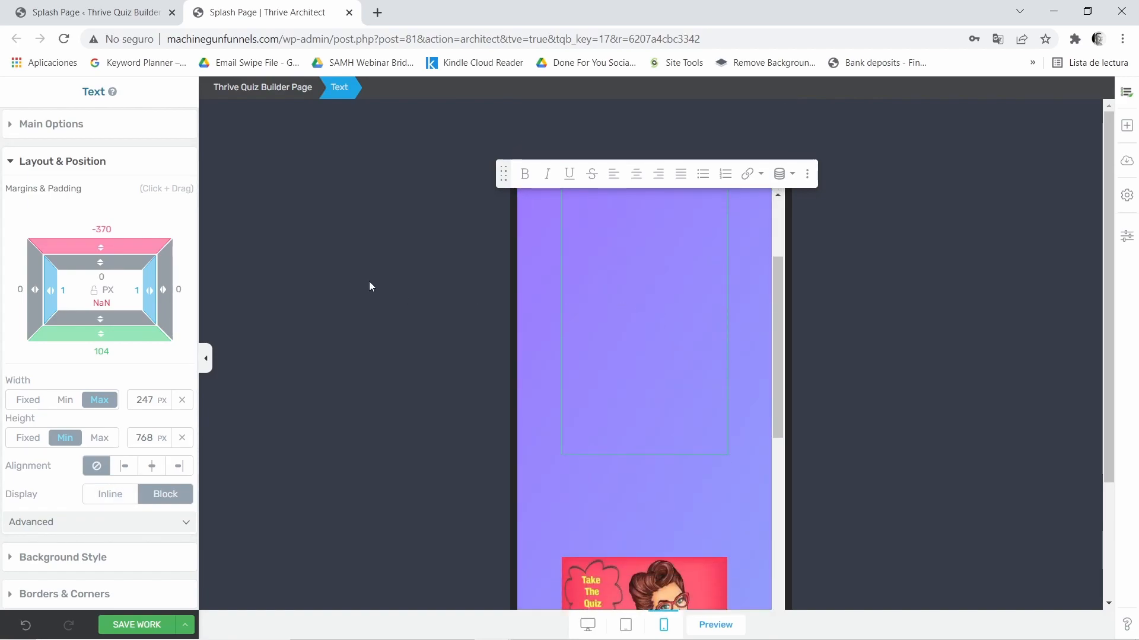
Step: Set the headline's top margin to 73 px to bring the text back into view
{"action": "left_click_drag", "start_coordinate": [101, 247], "coordinate": [104, 190]}
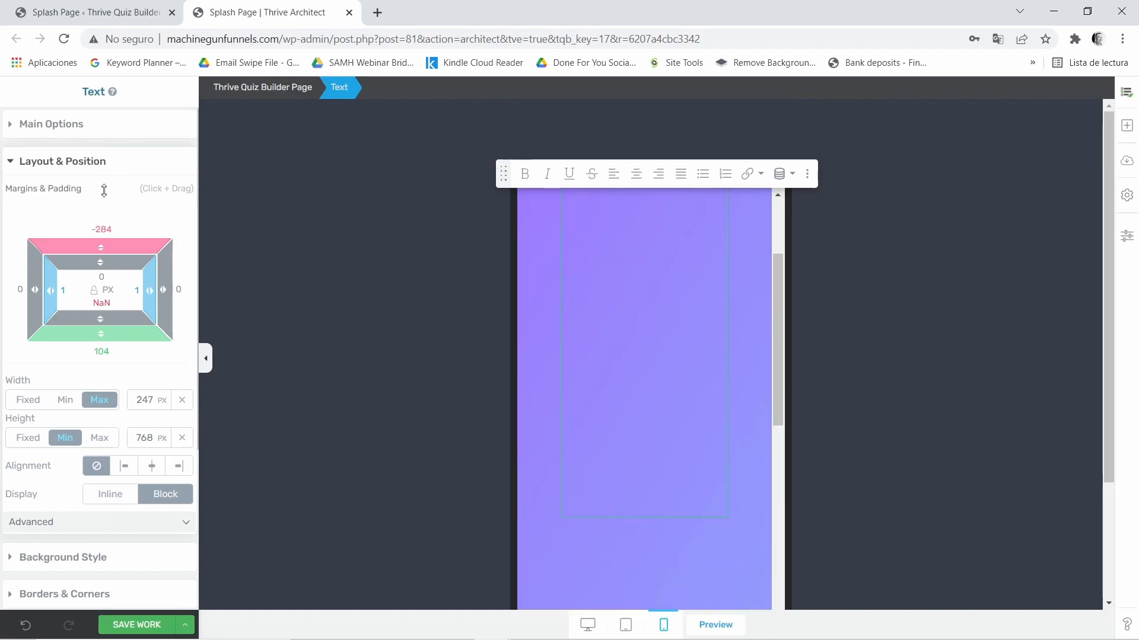
{"action": "left_click_drag", "start_coordinate": [100, 253], "coordinate": [125, 212]}
{"action": "left_click_drag", "start_coordinate": [107, 252], "coordinate": [130, 203]}
{"action": "left_click_drag", "start_coordinate": [125, 243], "coordinate": [160, 127]}
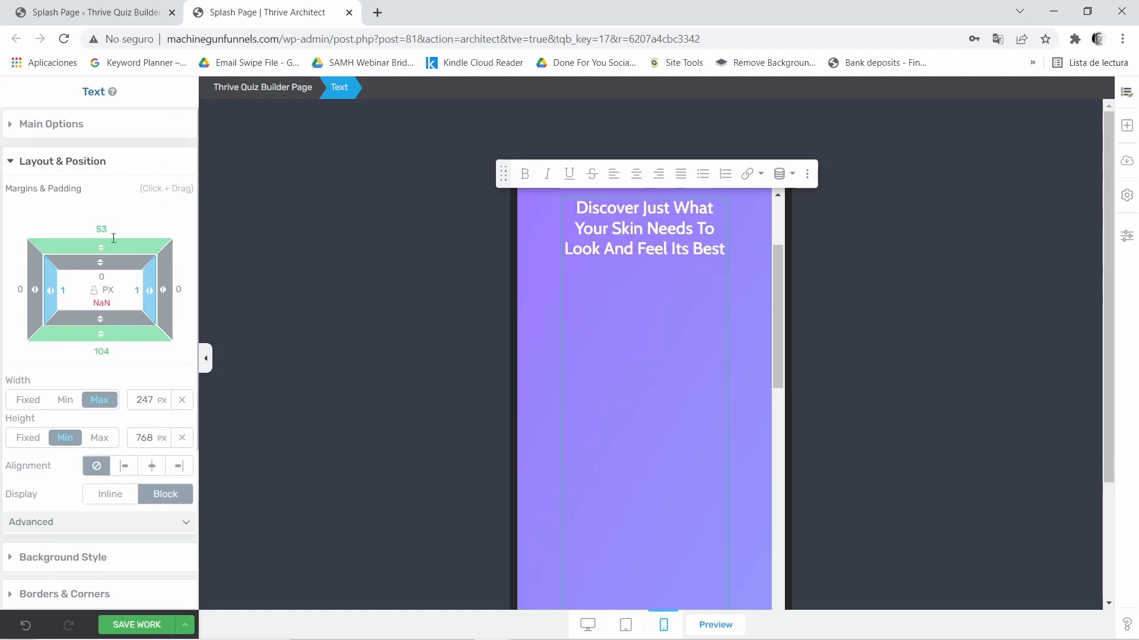
{"action": "left_click_drag", "start_coordinate": [107, 247], "coordinate": [112, 221]}
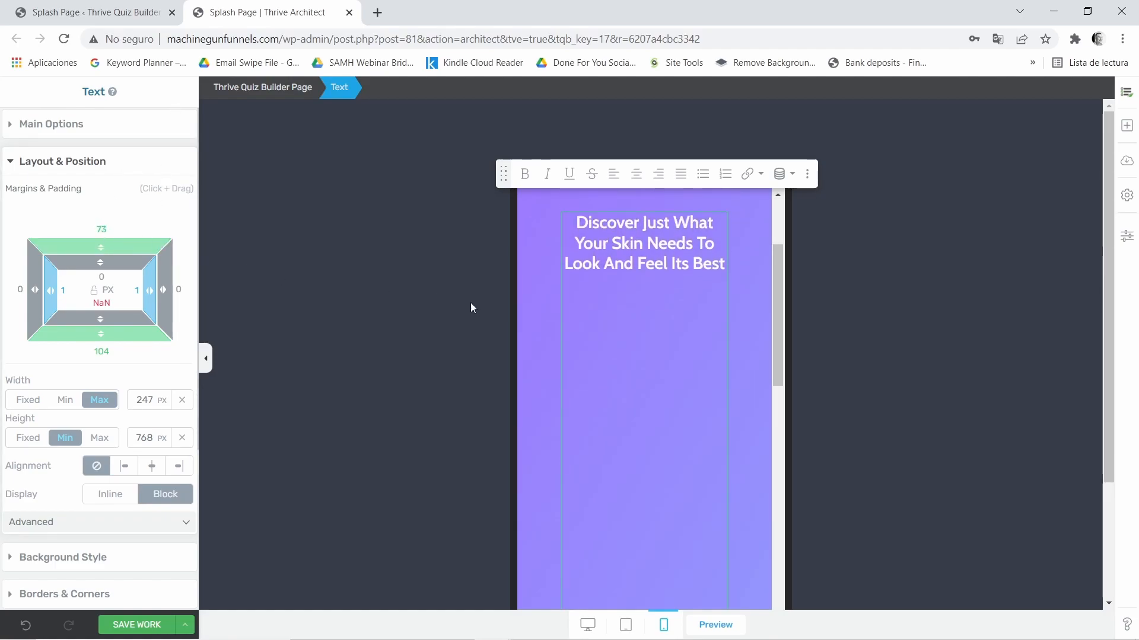
Step: Set the "Take The Quiz" image's top margin to -767 px to place it just below the headline
{"action": "left_click_drag", "start_coordinate": [779, 261], "coordinate": [778, 391]}
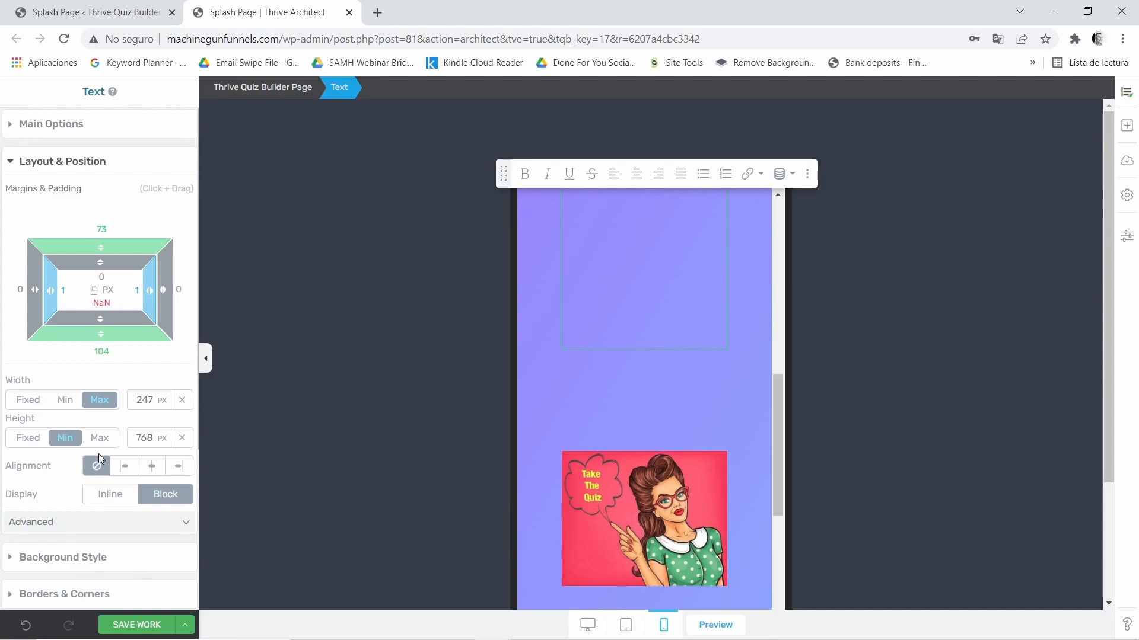
{"action": "scroll", "coordinate": [98, 465], "scroll_direction": "down", "scroll_amount": 4}
{"action": "scroll", "coordinate": [682, 478], "scroll_direction": "down", "scroll_amount": 3}
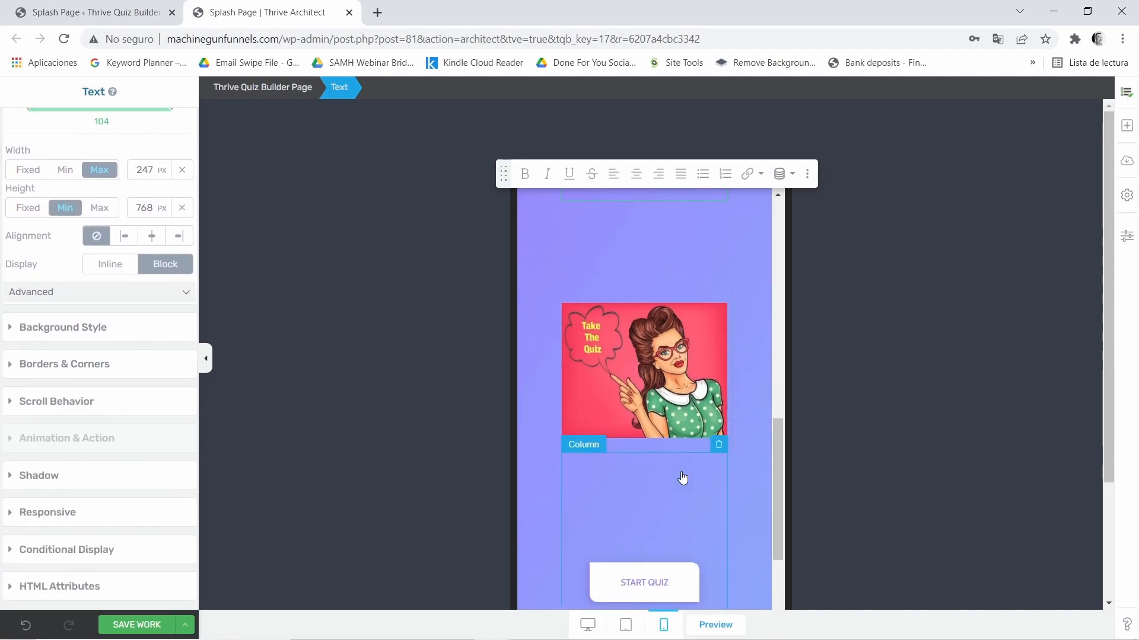
{"action": "left_click", "coordinate": [652, 391]}
{"action": "left_click_drag", "start_coordinate": [106, 178], "coordinate": [92, 468]}
{"action": "left_click_drag", "start_coordinate": [778, 559], "coordinate": [777, 383]}
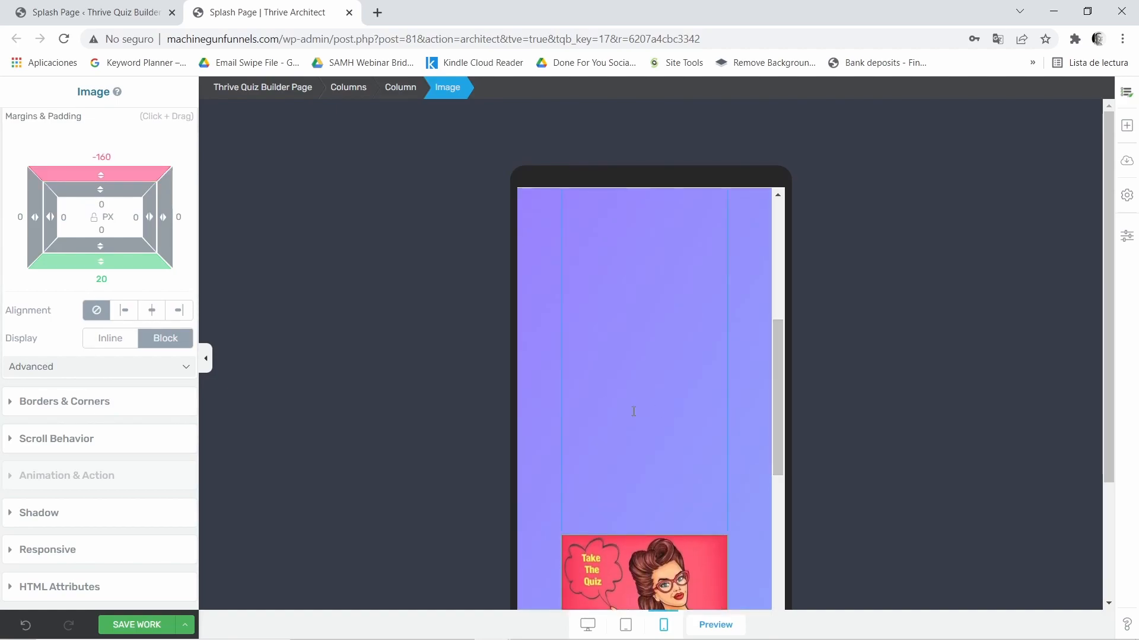
{"action": "left_click_drag", "start_coordinate": [113, 178], "coordinate": [136, 379]}
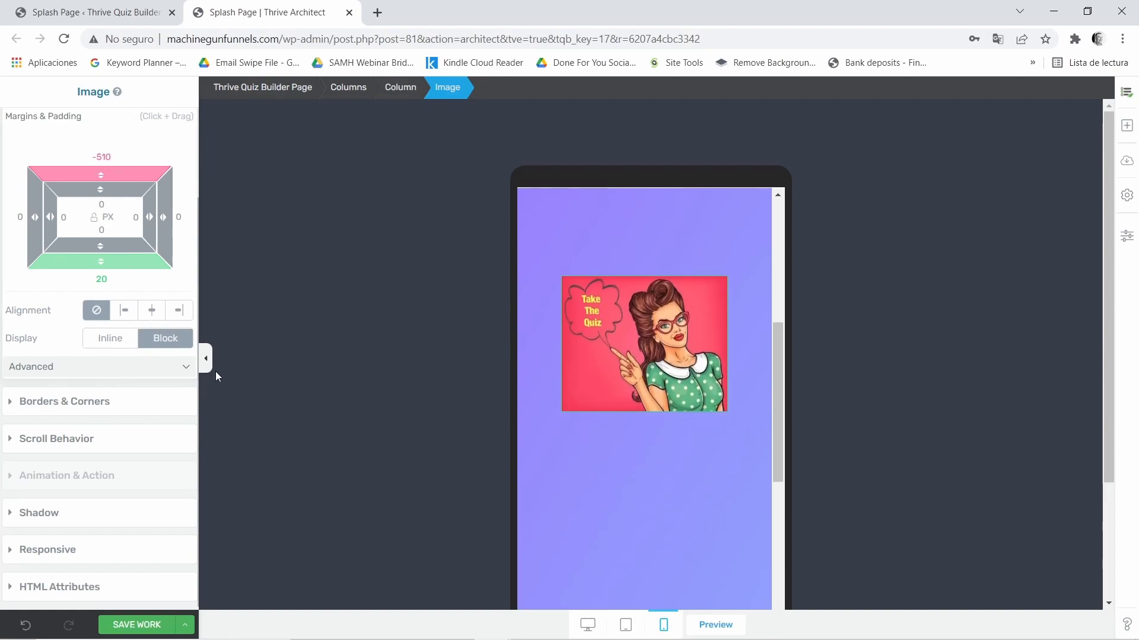
{"action": "left_click_drag", "start_coordinate": [776, 394], "coordinate": [782, 265]}
{"action": "scroll", "coordinate": [781, 266], "scroll_direction": "down", "scroll_amount": 3}
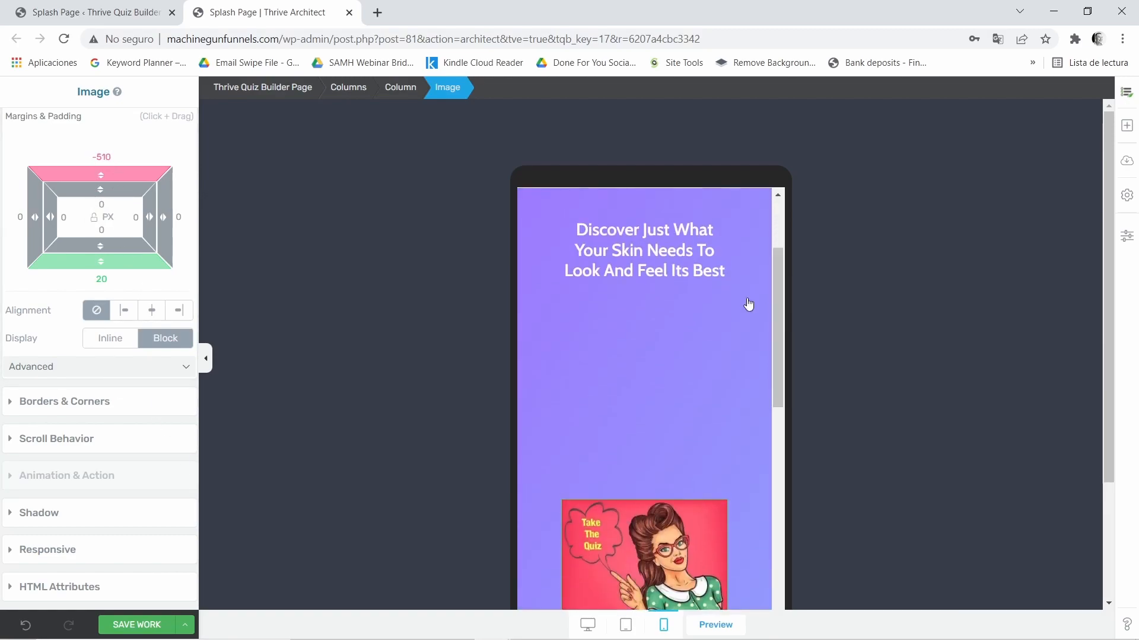
{"action": "left_click_drag", "start_coordinate": [130, 171], "coordinate": [141, 359]}
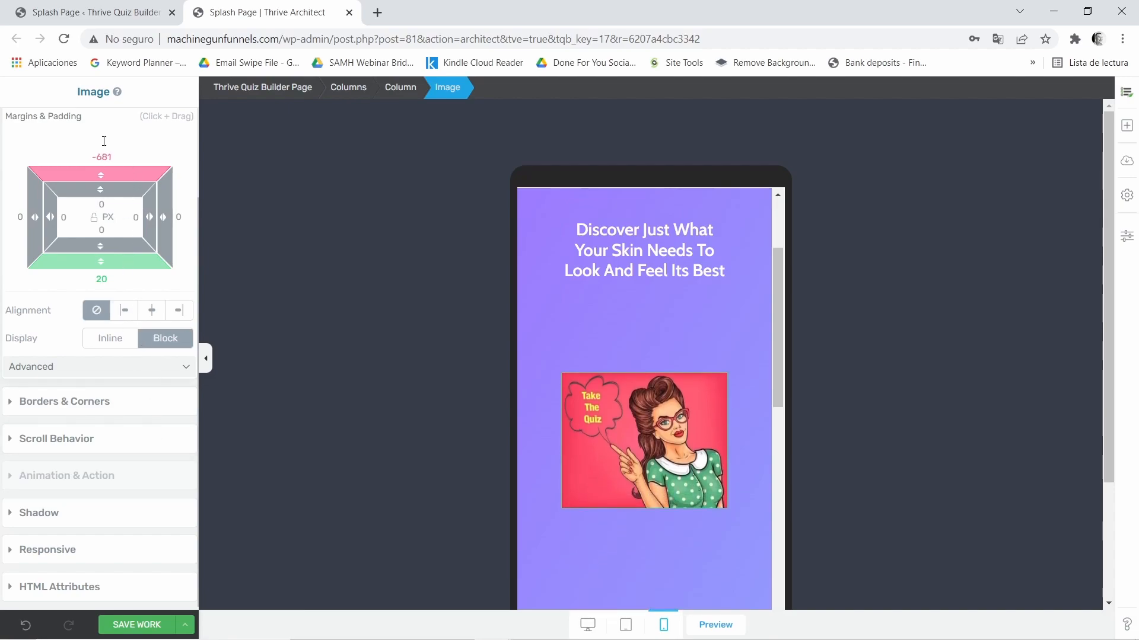
{"action": "left_click_drag", "start_coordinate": [99, 170], "coordinate": [115, 305]}
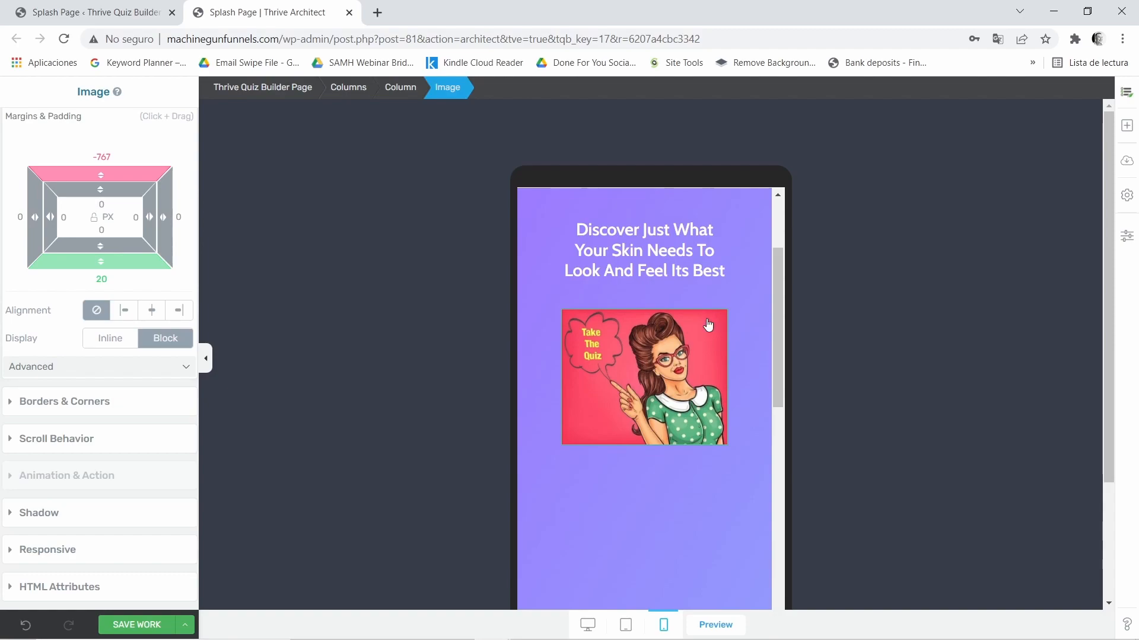
Step: Set the Start Quiz button's top margin to -164 px to raise it toward the image in the mobile layout
{"action": "left_click_drag", "start_coordinate": [780, 276], "coordinate": [763, 467]}
{"action": "left_click", "coordinate": [649, 449]}
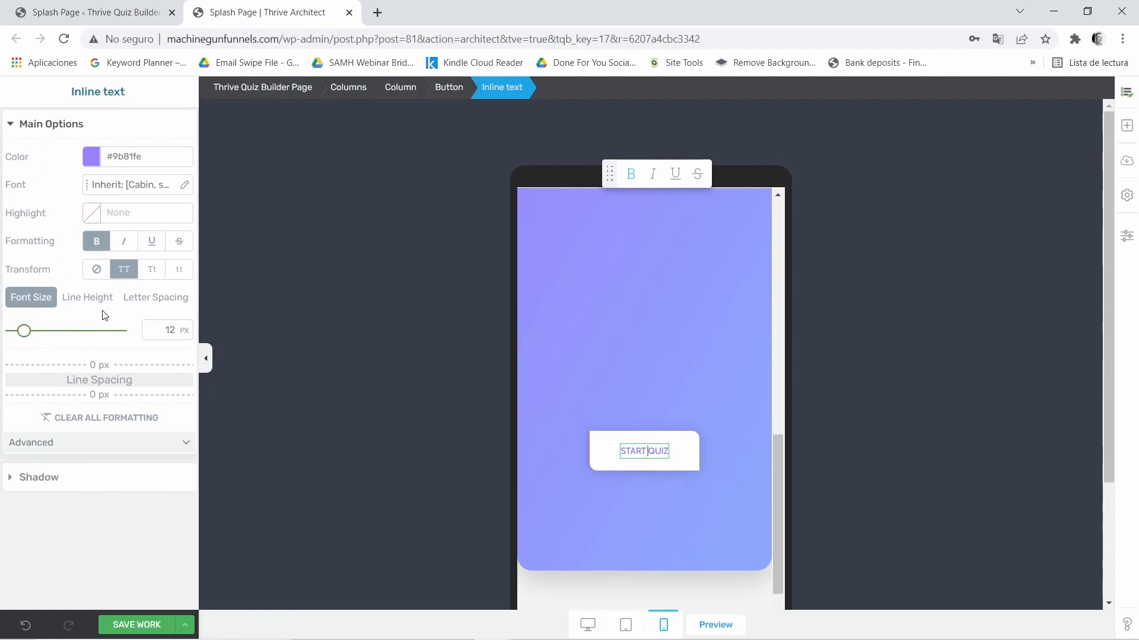
{"action": "left_click", "coordinate": [667, 459]}
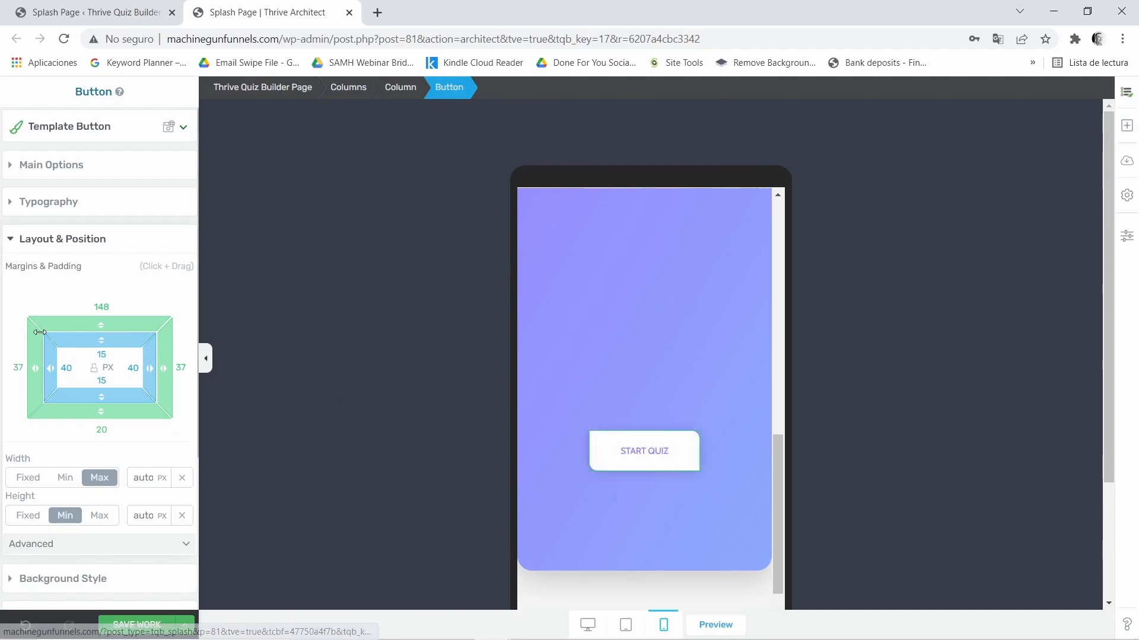
{"action": "left_click_drag", "start_coordinate": [102, 322], "coordinate": [137, 450]}
{"action": "left_click_drag", "start_coordinate": [86, 323], "coordinate": [453, 480]}
{"action": "left_click_drag", "start_coordinate": [771, 560], "coordinate": [795, 399]}
{"action": "scroll", "coordinate": [681, 415], "scroll_direction": "down", "scroll_amount": 5}
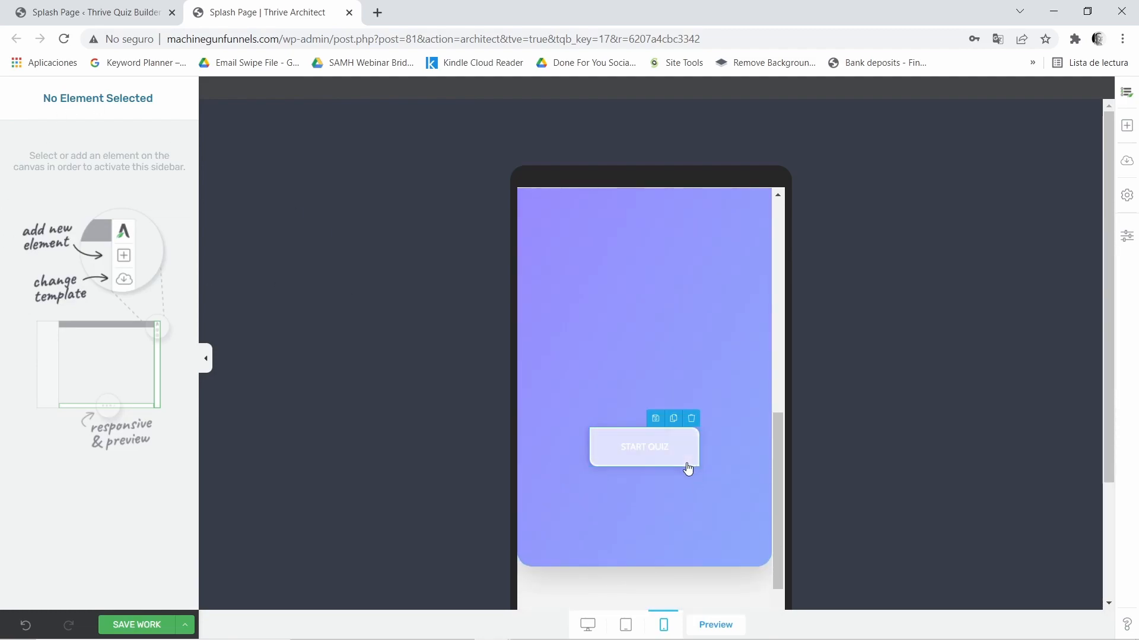
{"action": "left_click", "coordinate": [679, 463]}
{"action": "left_click_drag", "start_coordinate": [119, 326], "coordinate": [159, 512]}
Step: Undo the reset of the Start Quiz button's top margin and set it to -291 px
{"action": "left_click_drag", "start_coordinate": [117, 330], "coordinate": [124, 367]}
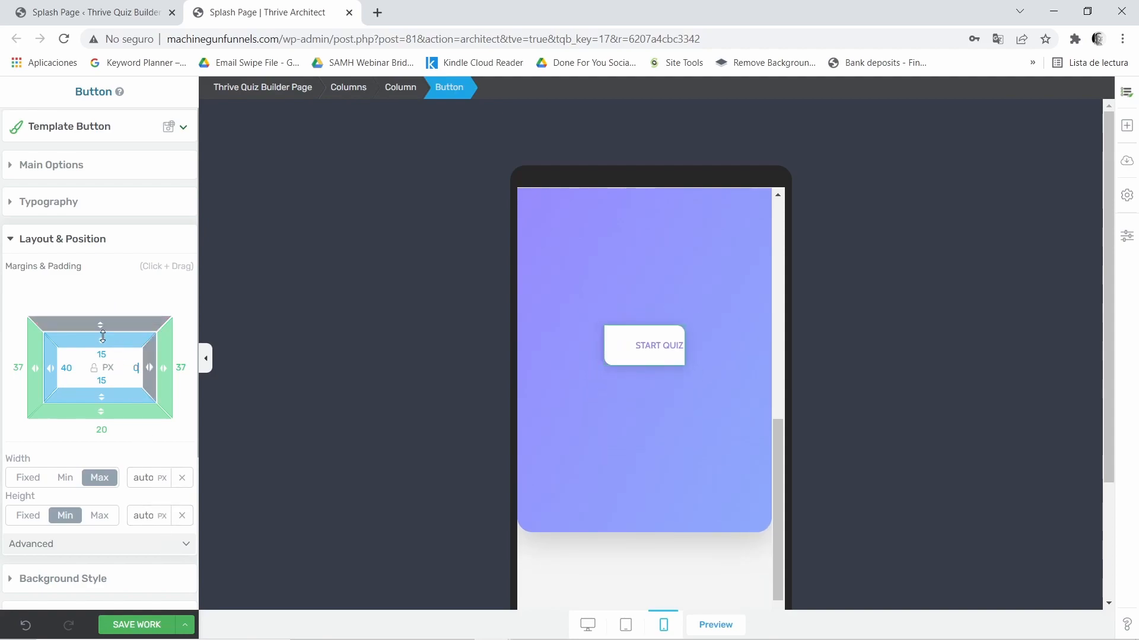
{"action": "left_click_drag", "start_coordinate": [102, 320], "coordinate": [117, 441]}
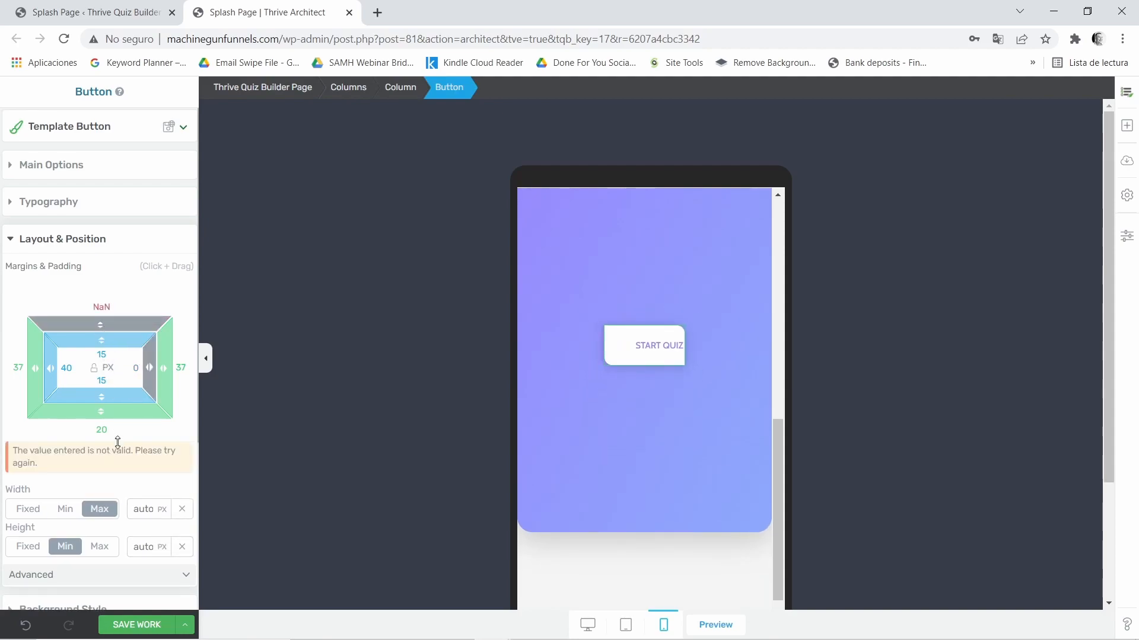
{"action": "left_click", "coordinate": [101, 323]}
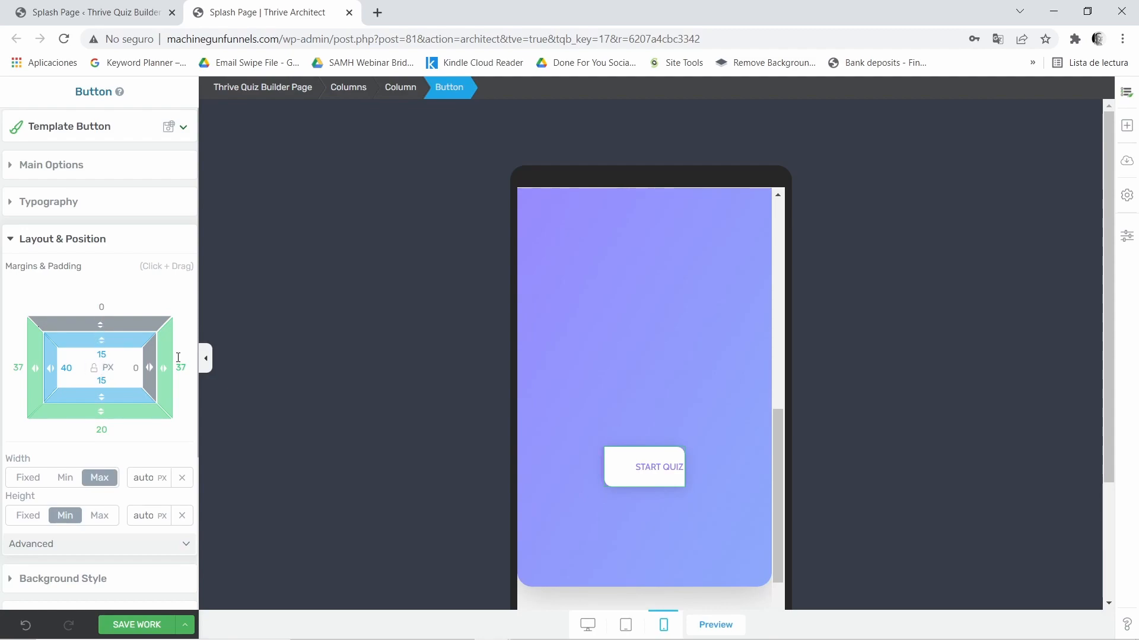
{"action": "key", "text": "ctrl+z"}
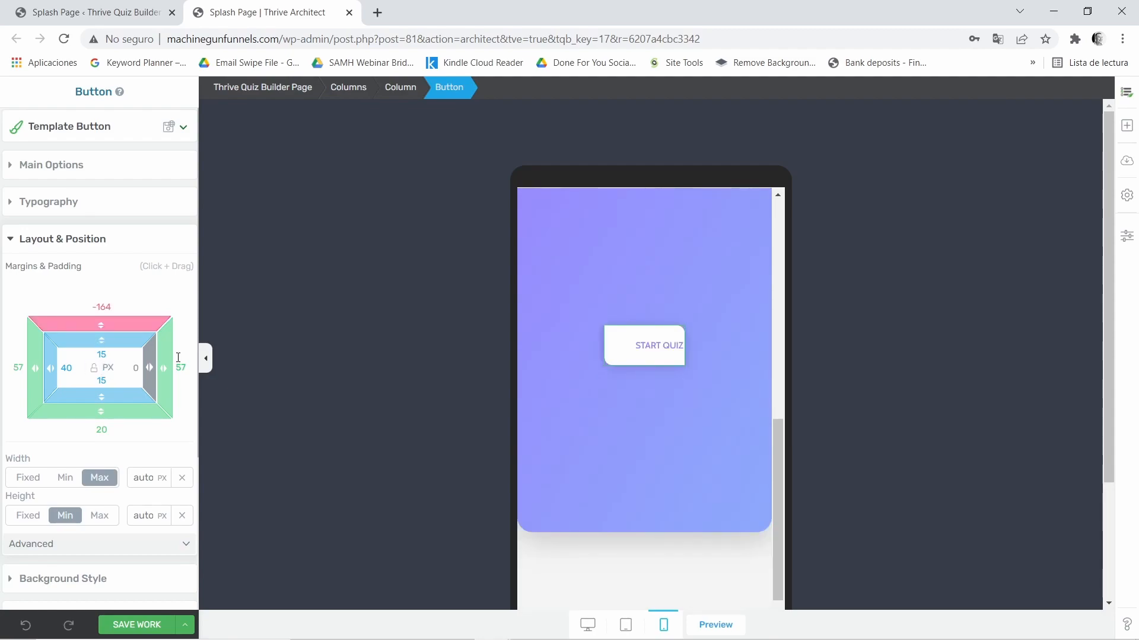
{"action": "left_click_drag", "start_coordinate": [101, 325], "coordinate": [47, 410]}
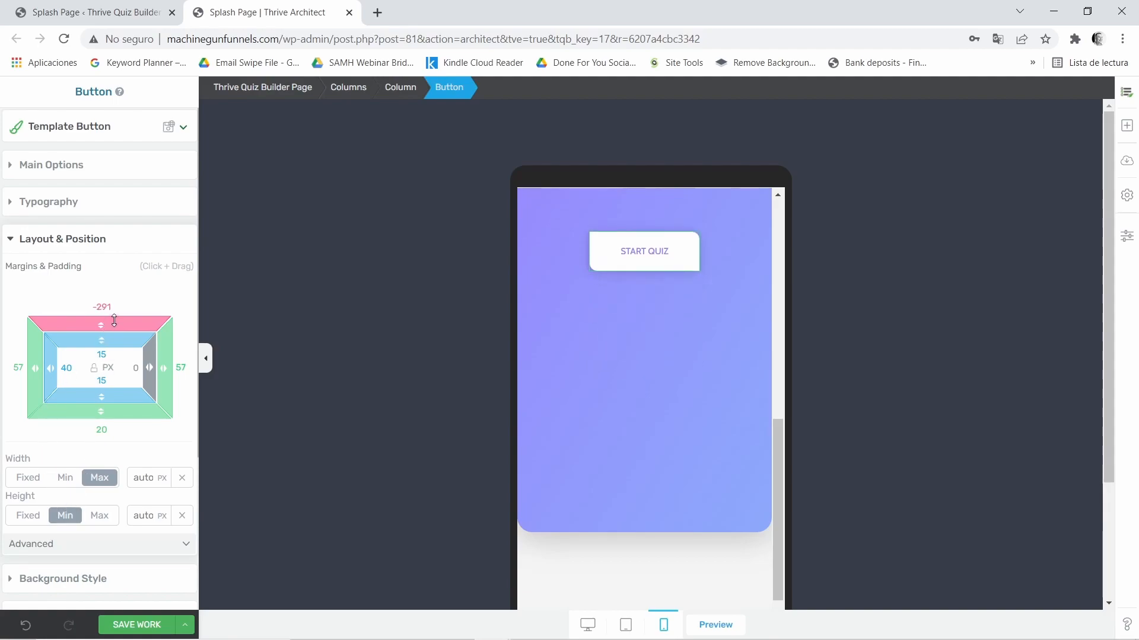
Step: Set the Start Quiz button's top margin to -552 px to sit just below the image, and save the splash page
{"action": "left_click_drag", "start_coordinate": [99, 324], "coordinate": [475, 479]}
{"action": "left_click_drag", "start_coordinate": [779, 547], "coordinate": [778, 411]}
{"action": "left_click_drag", "start_coordinate": [99, 325], "coordinate": [85, 602]}
{"action": "scroll", "coordinate": [635, 553], "scroll_direction": "up", "scroll_amount": 3}
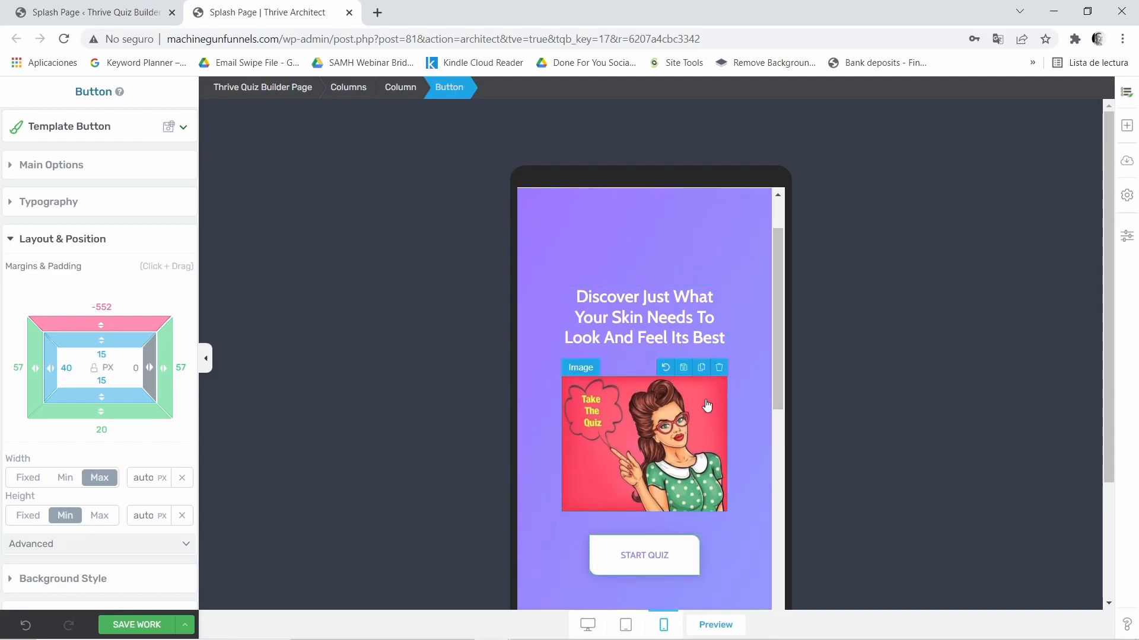
{"action": "scroll", "coordinate": [701, 392], "scroll_direction": "up", "scroll_amount": 2}
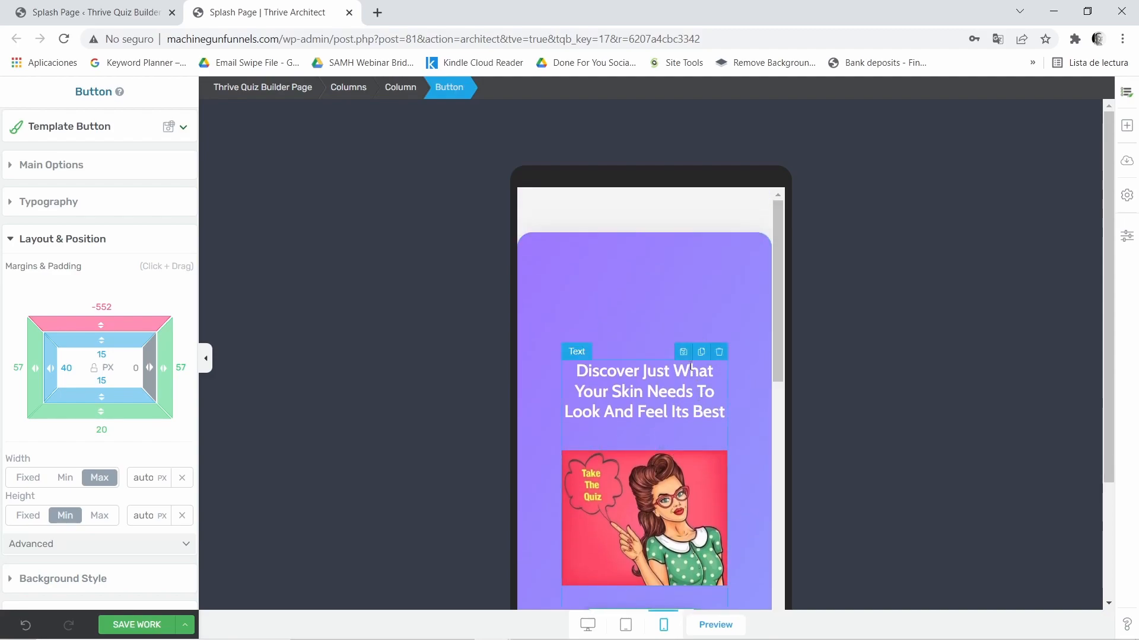
{"action": "scroll", "coordinate": [696, 379], "scroll_direction": "down", "scroll_amount": 2}
{"action": "scroll", "coordinate": [695, 374], "scroll_direction": "down", "scroll_amount": 4}
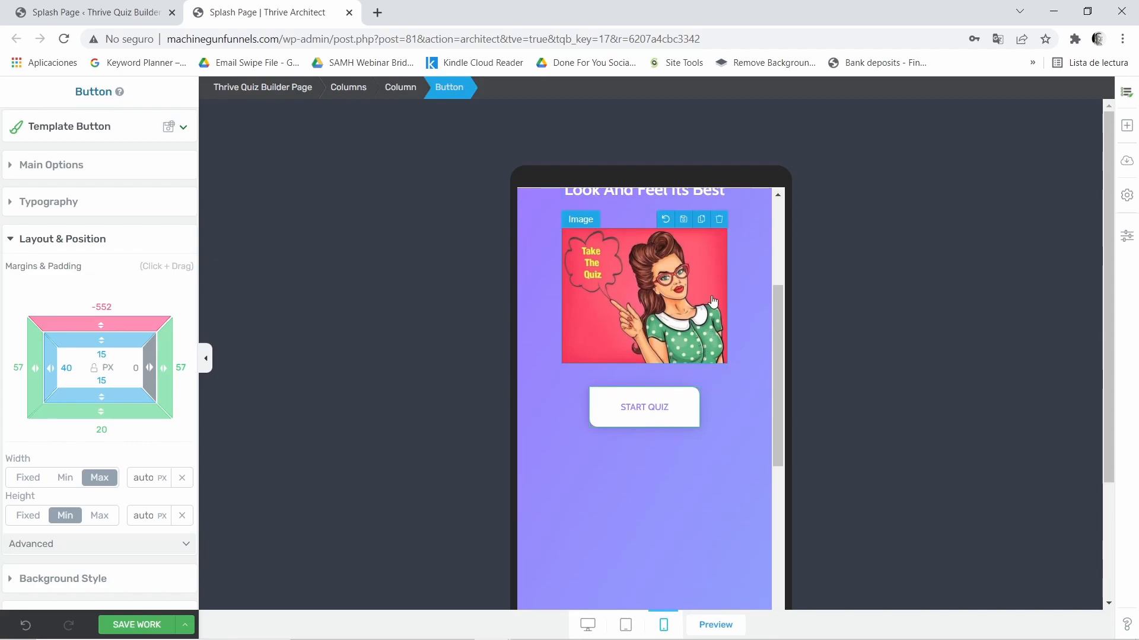
{"action": "scroll", "coordinate": [712, 302], "scroll_direction": "down", "scroll_amount": 2}
{"action": "left_click", "coordinate": [139, 623]}
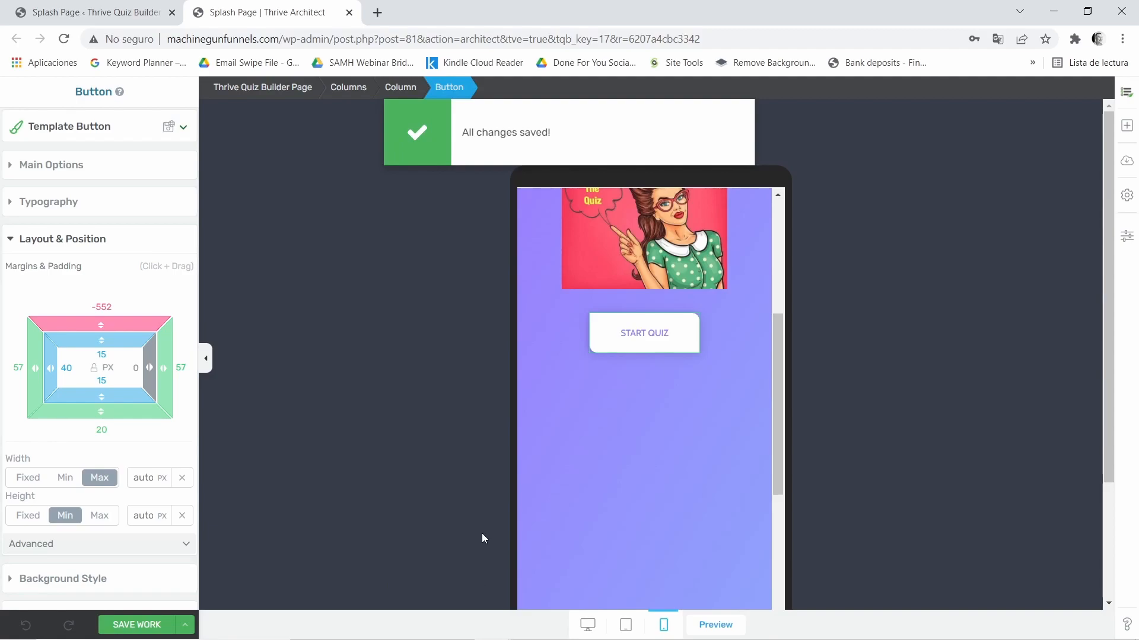
Step: Return to the Skin Care quiz's dashboard and open the management of its questions
{"action": "left_click", "coordinate": [126, 8]}
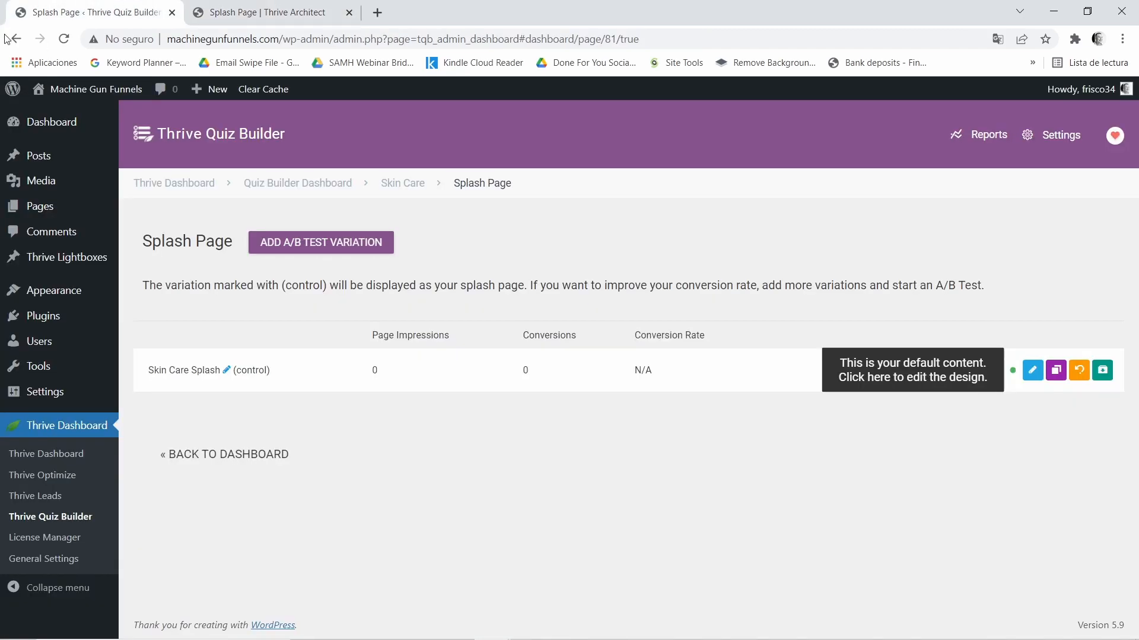
{"action": "left_click", "coordinate": [245, 457]}
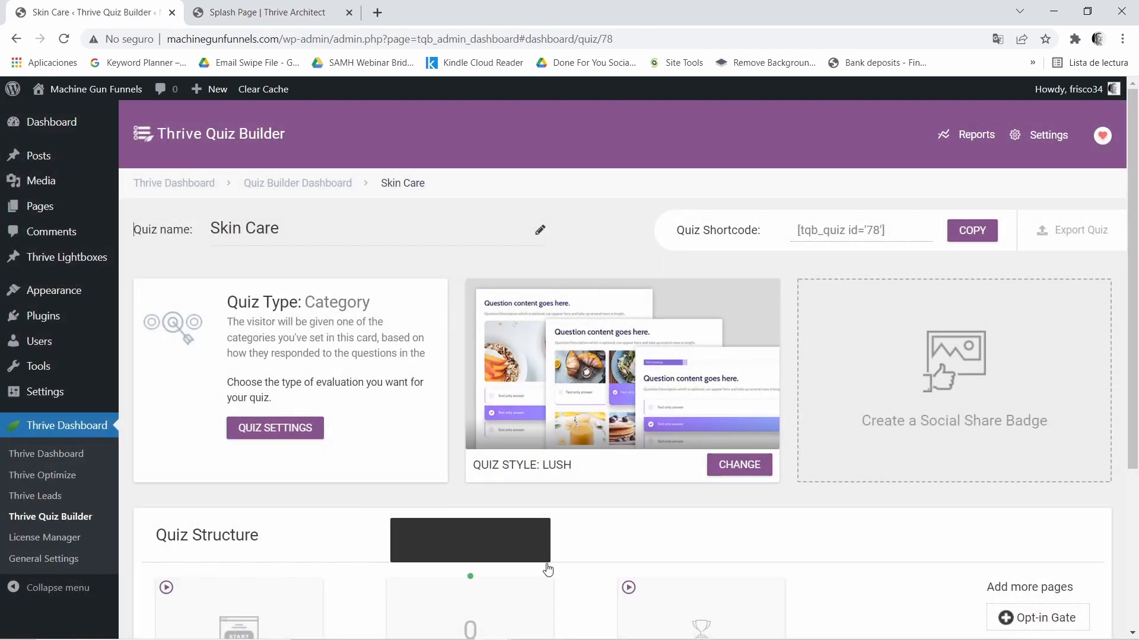
{"action": "scroll", "coordinate": [789, 488], "scroll_direction": "down", "scroll_amount": 4}
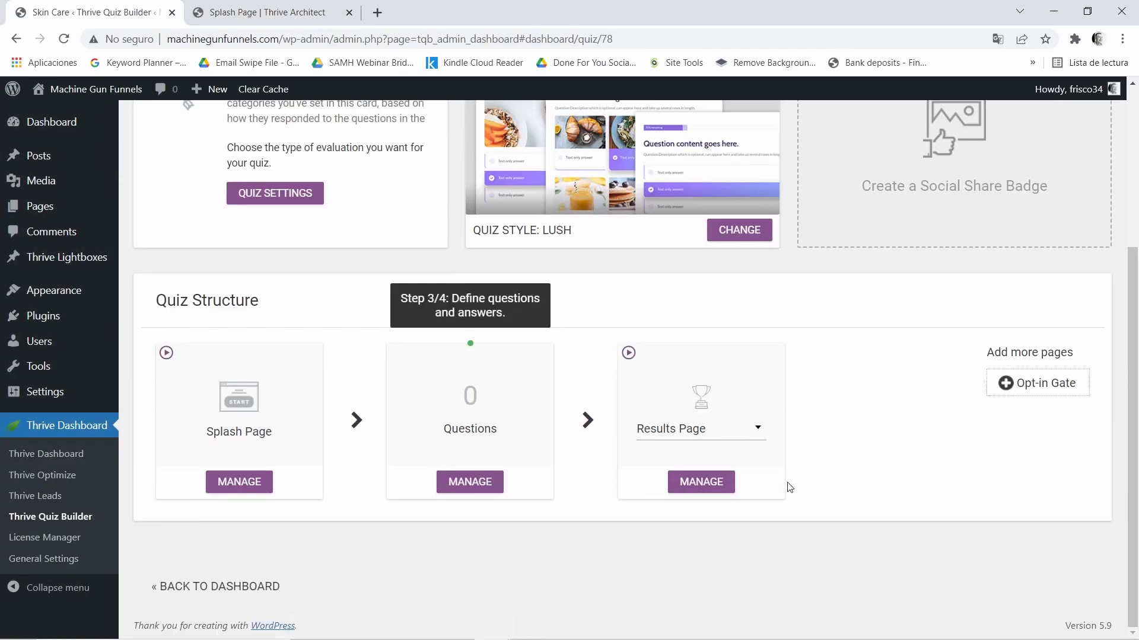
{"action": "left_click", "coordinate": [467, 481]}
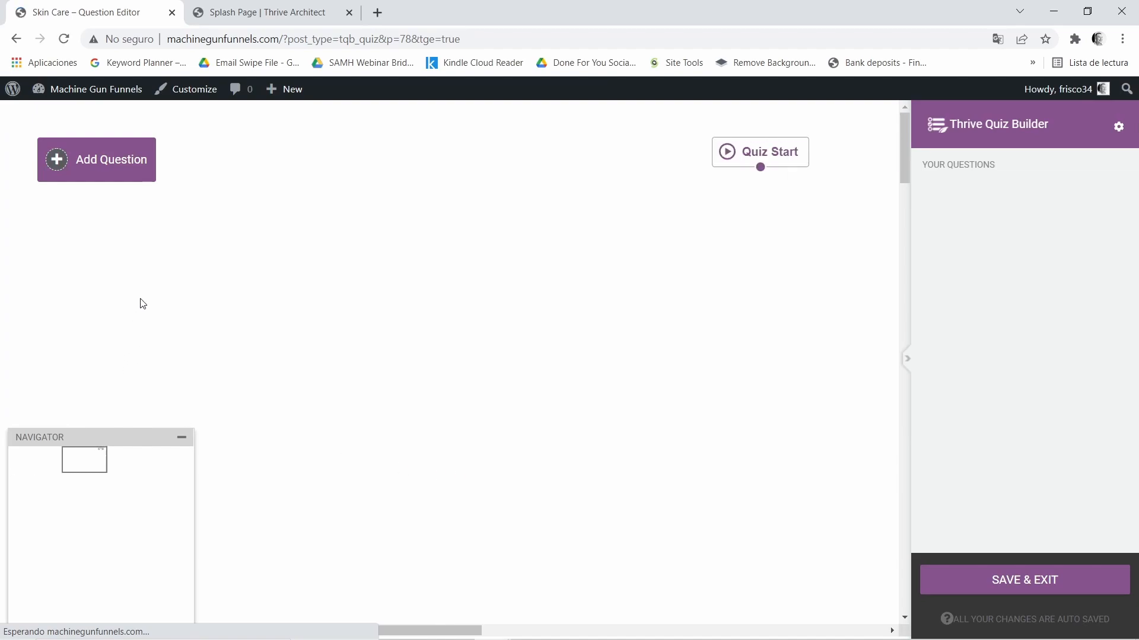
Step: Add a first quiz question of the type Multiple Choice with Buttons
{"action": "left_click", "coordinate": [95, 171]}
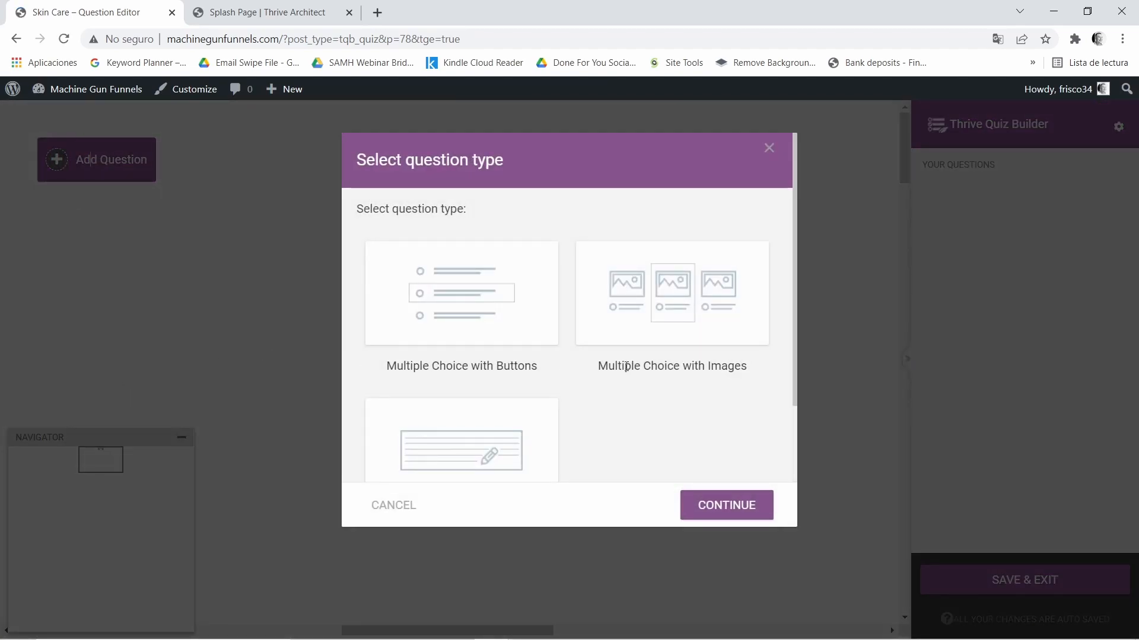
{"action": "scroll", "coordinate": [652, 363], "scroll_direction": "down", "scroll_amount": 2}
{"action": "scroll", "coordinate": [682, 409], "scroll_direction": "up", "scroll_amount": 2}
{"action": "left_click", "coordinate": [487, 307]}
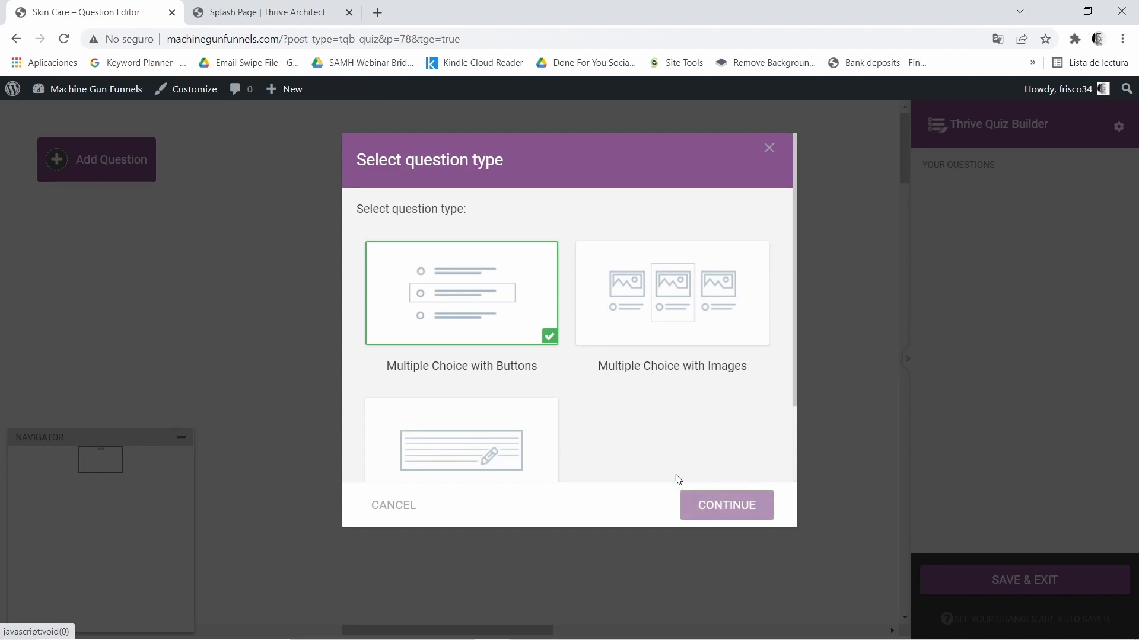
{"action": "left_click", "coordinate": [733, 516]}
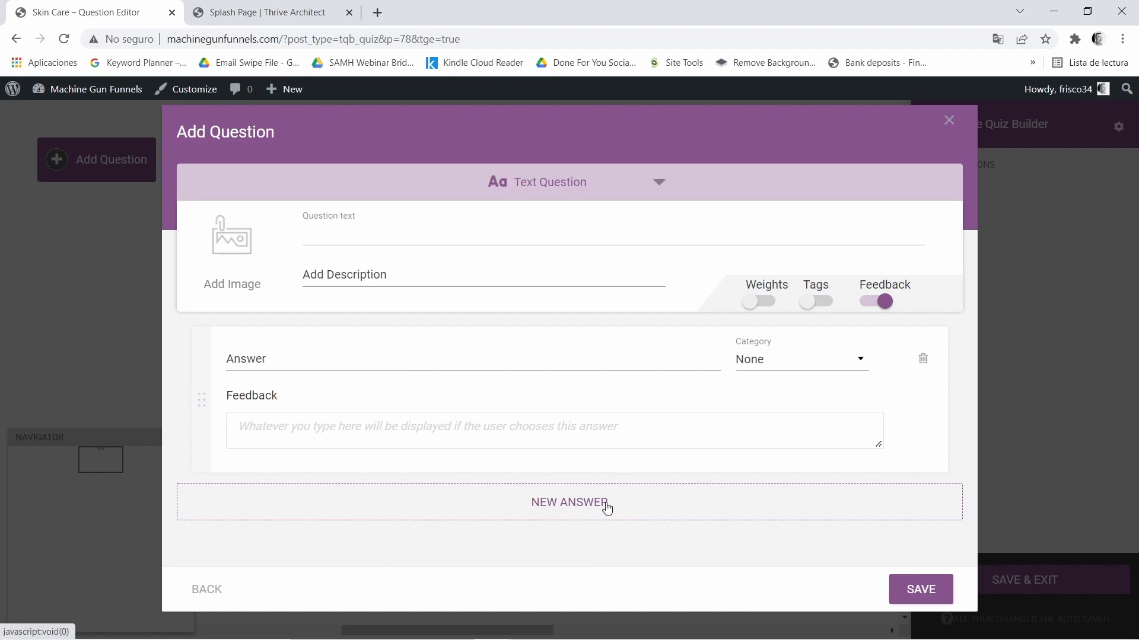
Step: Enter "What type of skin do you have?" as the question text
{"action": "type", "text": "W"}
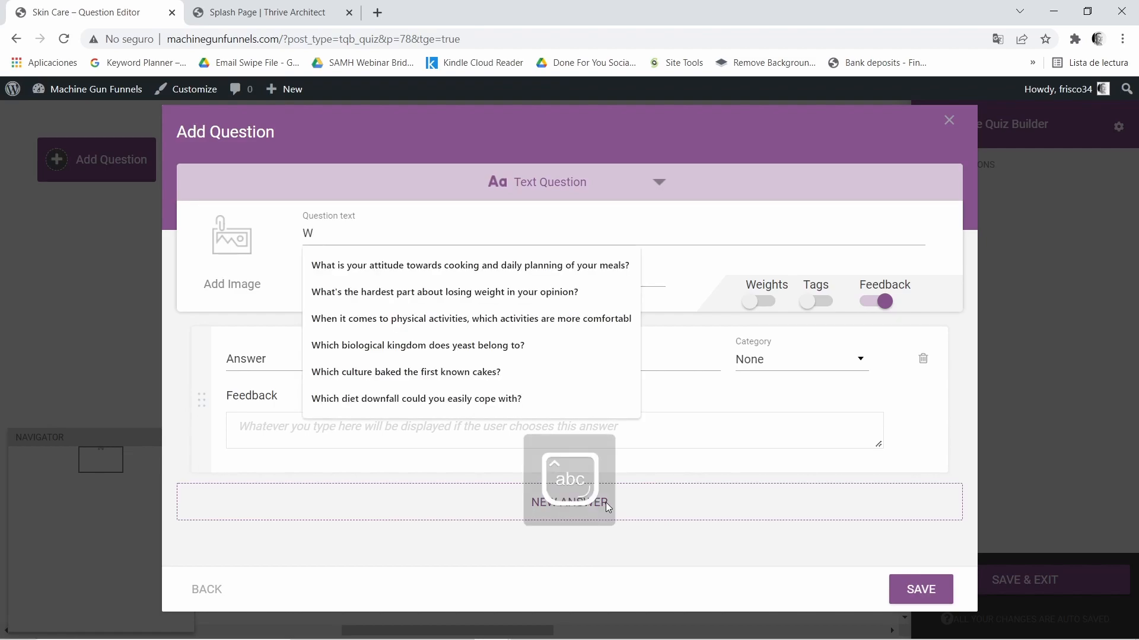
{"action": "type", "text": "hat t"}
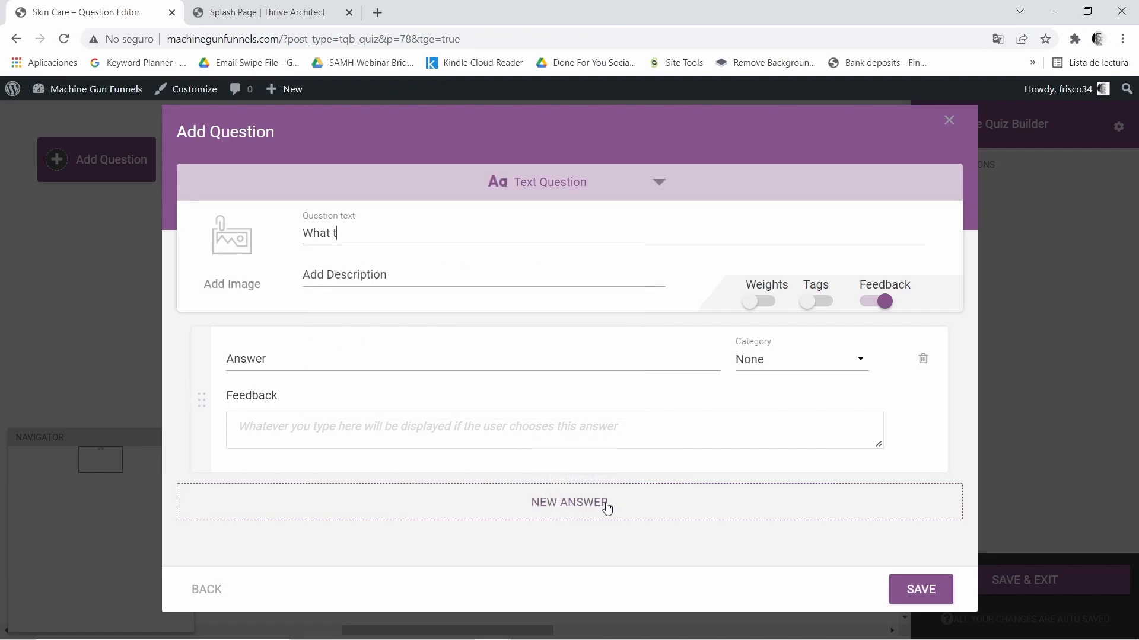
{"action": "type", "text": "ype of skin do you have"}
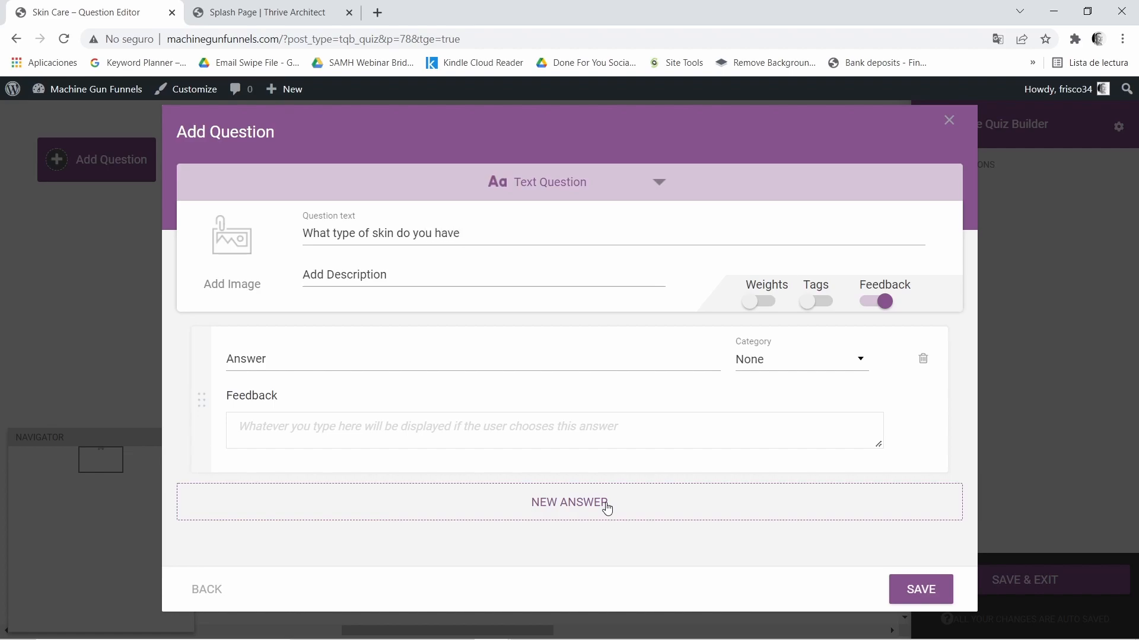
{"action": "type", "text": "?"}
Step: Enter "Dry skin" as the first answer and assign it to the Dry skin category
{"action": "left_click", "coordinate": [322, 363]}
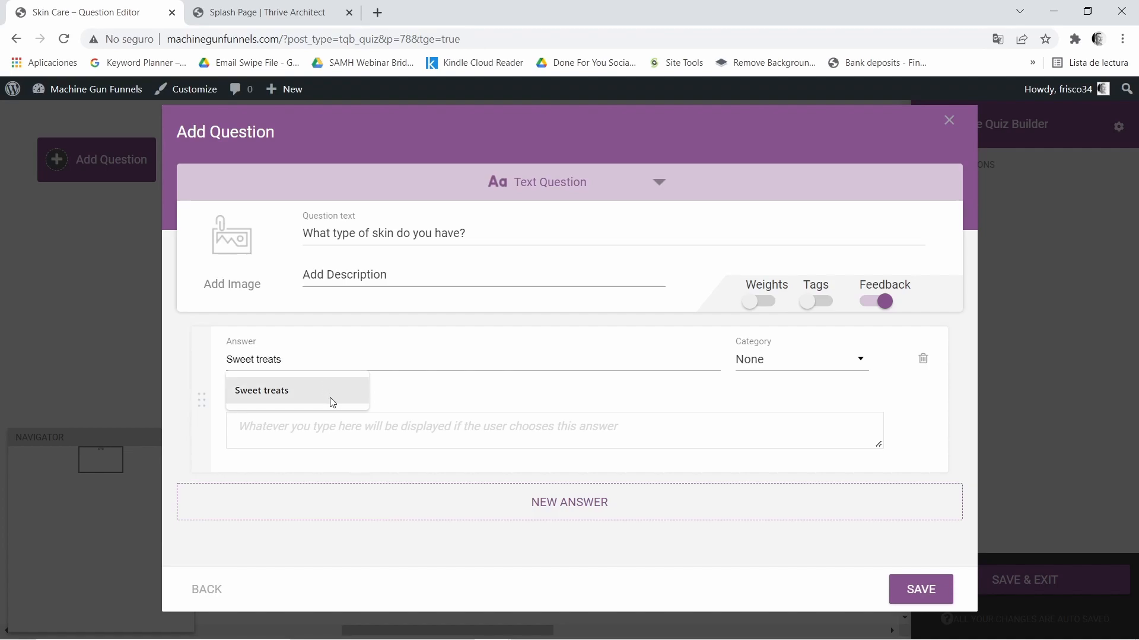
{"action": "type", "text": "Dr"}
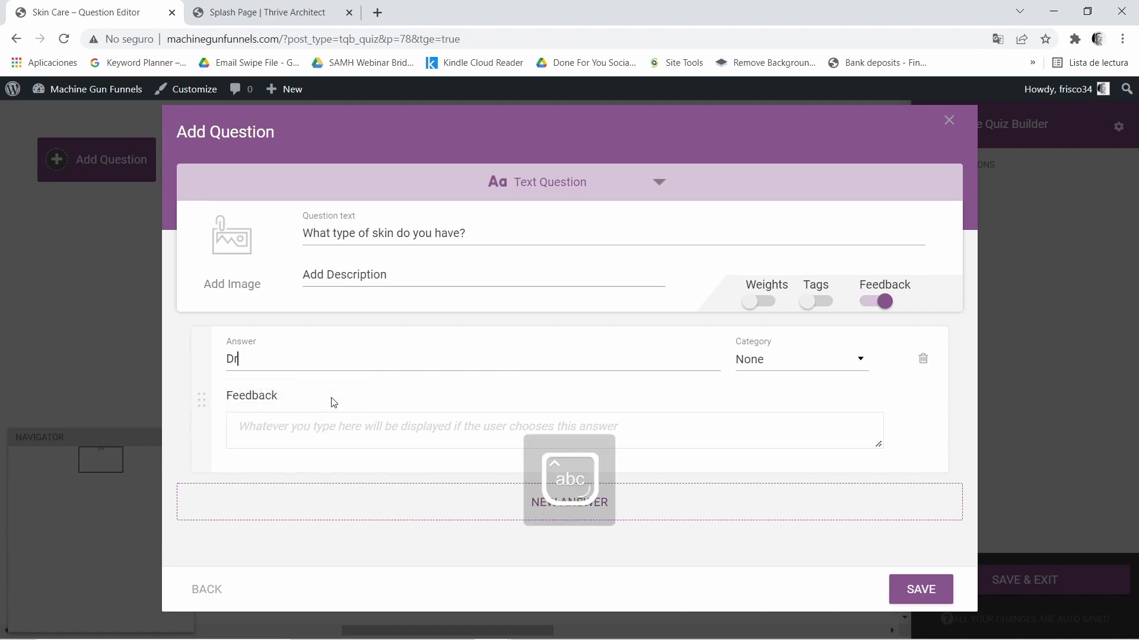
{"action": "type", "text": "y skin"}
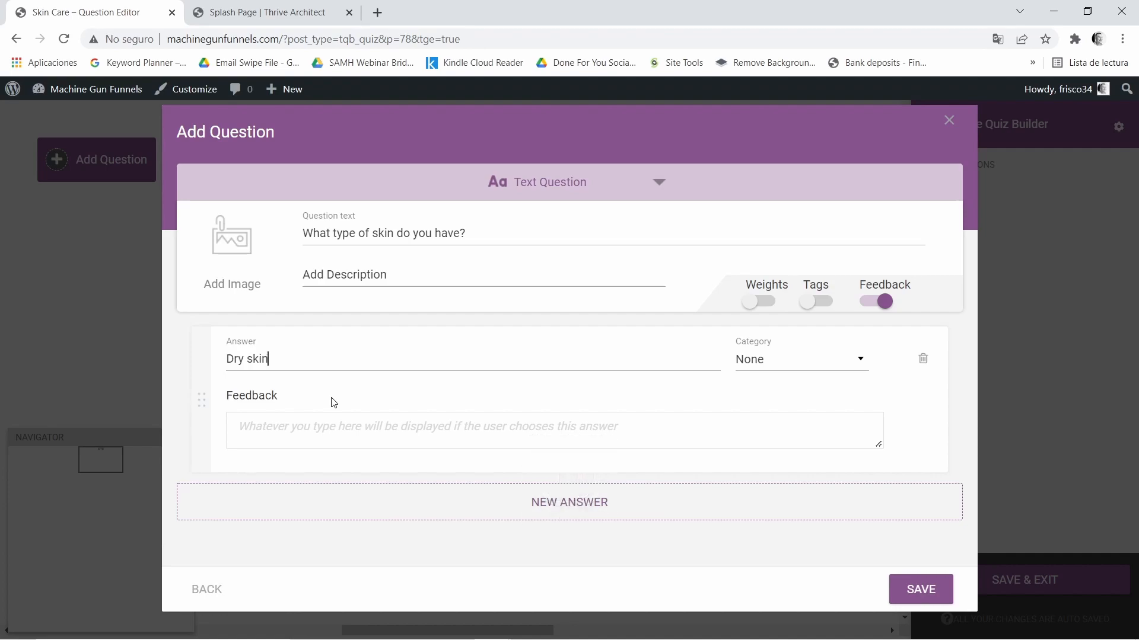
{"action": "left_click", "coordinate": [848, 366]}
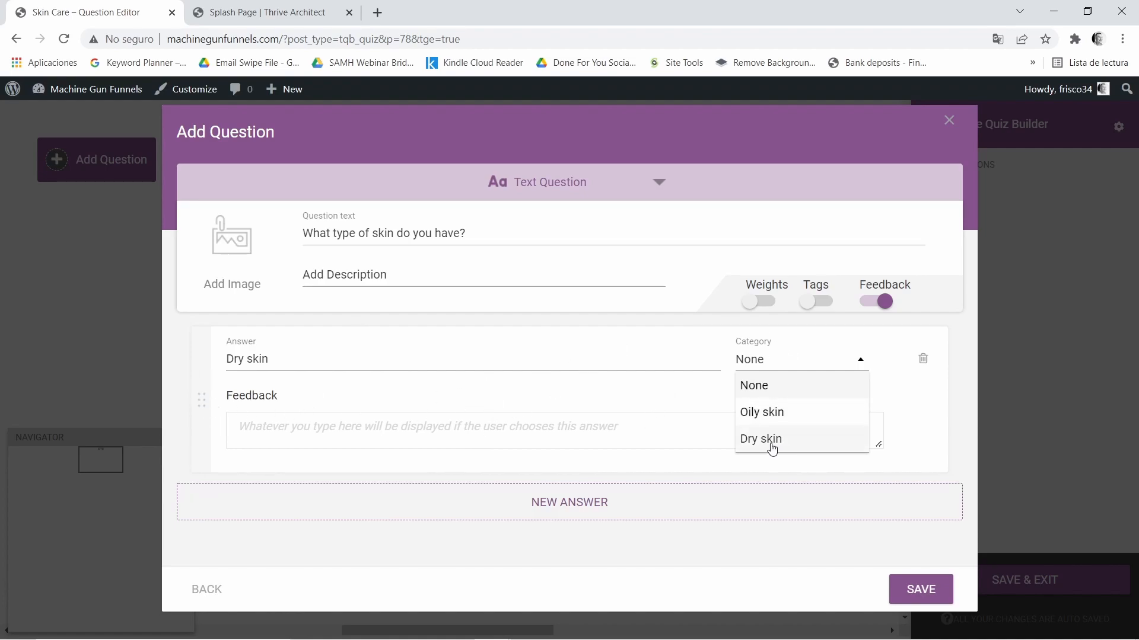
{"action": "left_click", "coordinate": [764, 418]}
{"action": "left_click", "coordinate": [800, 360]}
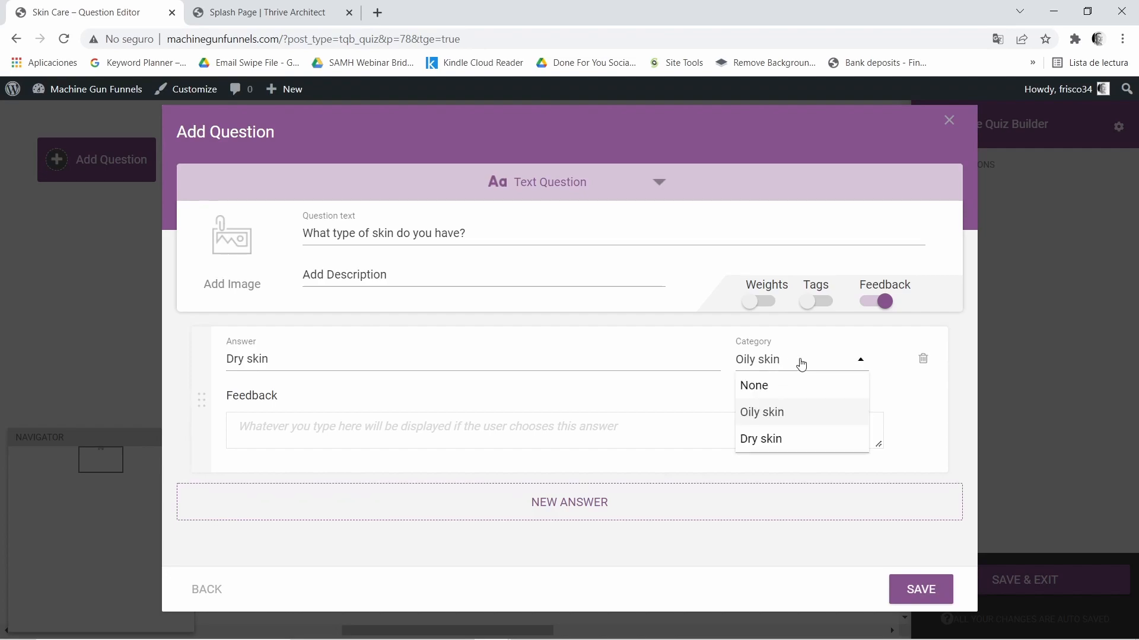
{"action": "left_click", "coordinate": [751, 437]}
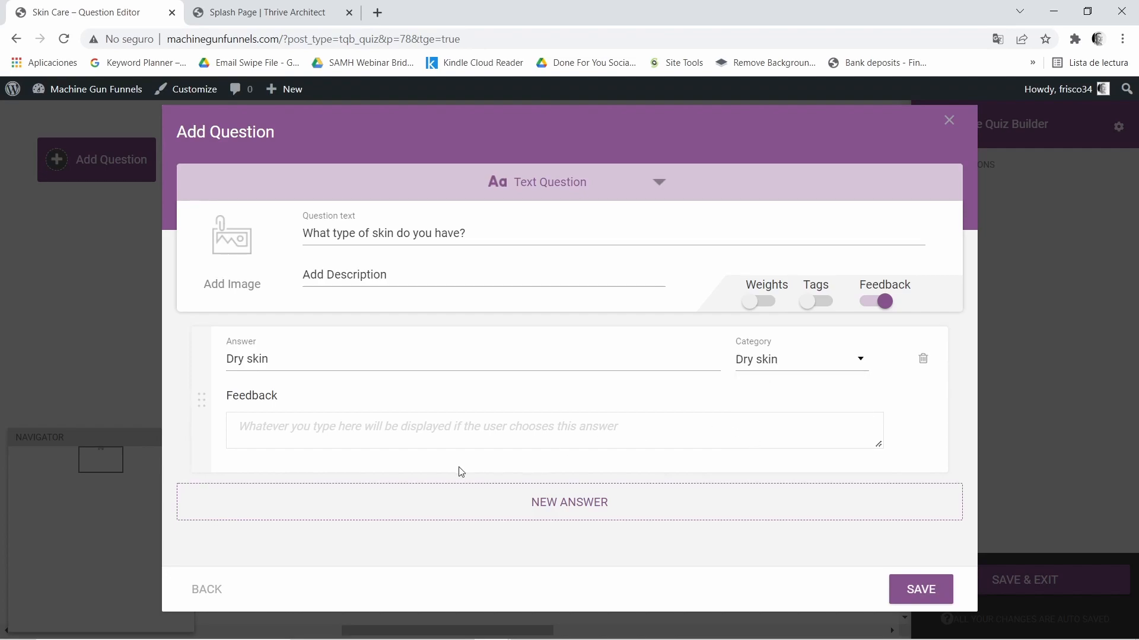
Step: Add a second answer "Oily Skin or combination" in the Oily skin category and save the question
{"action": "left_click", "coordinate": [581, 500]}
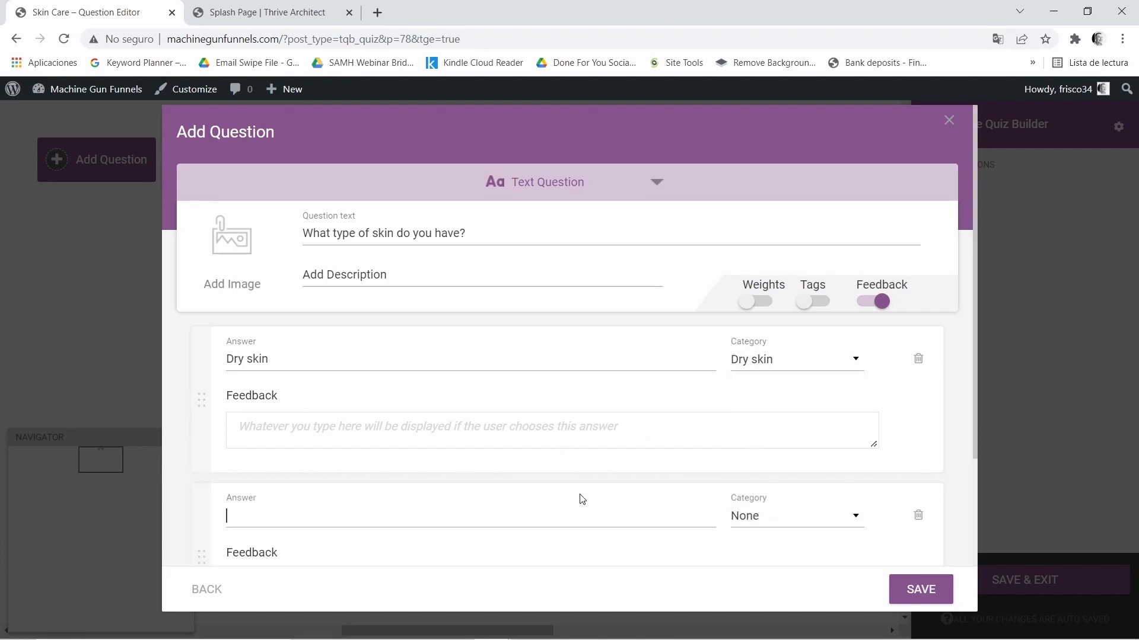
{"action": "left_click", "coordinate": [415, 507]}
{"action": "type", "text": "Oily"}
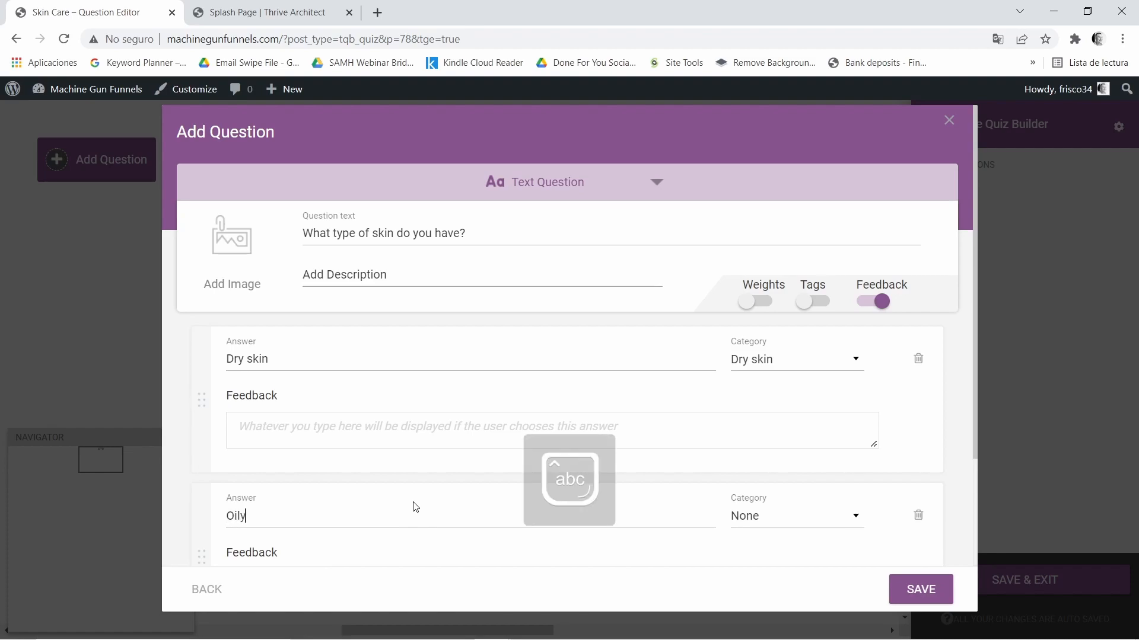
{"action": "type", "text": " Skin"}
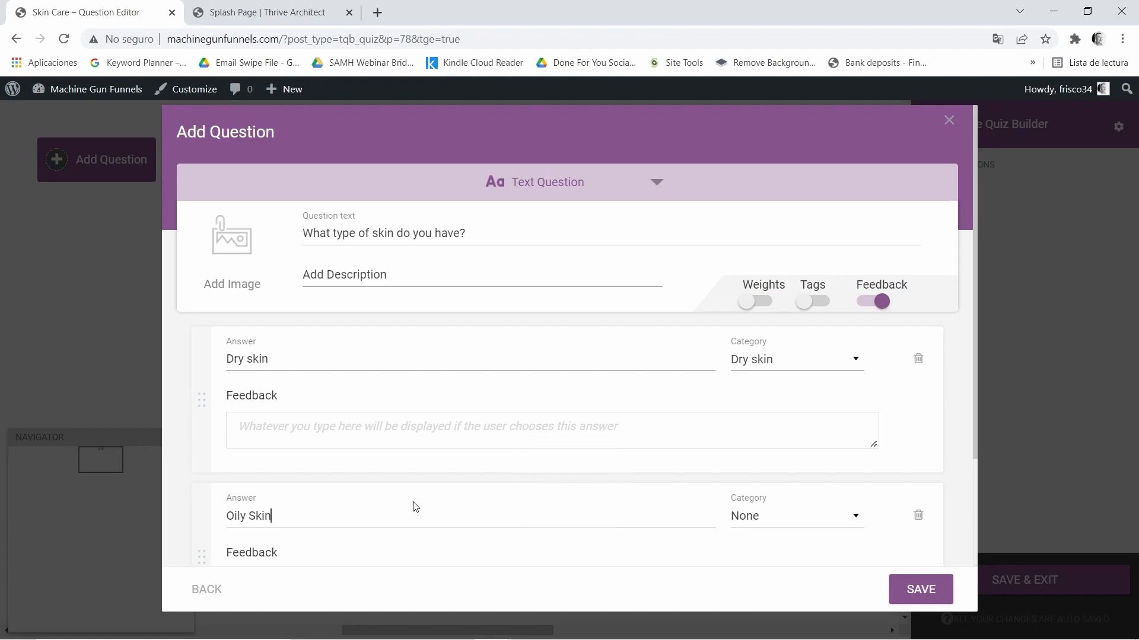
{"action": "type", "text": "or combination"}
{"action": "left_click", "coordinate": [856, 517]}
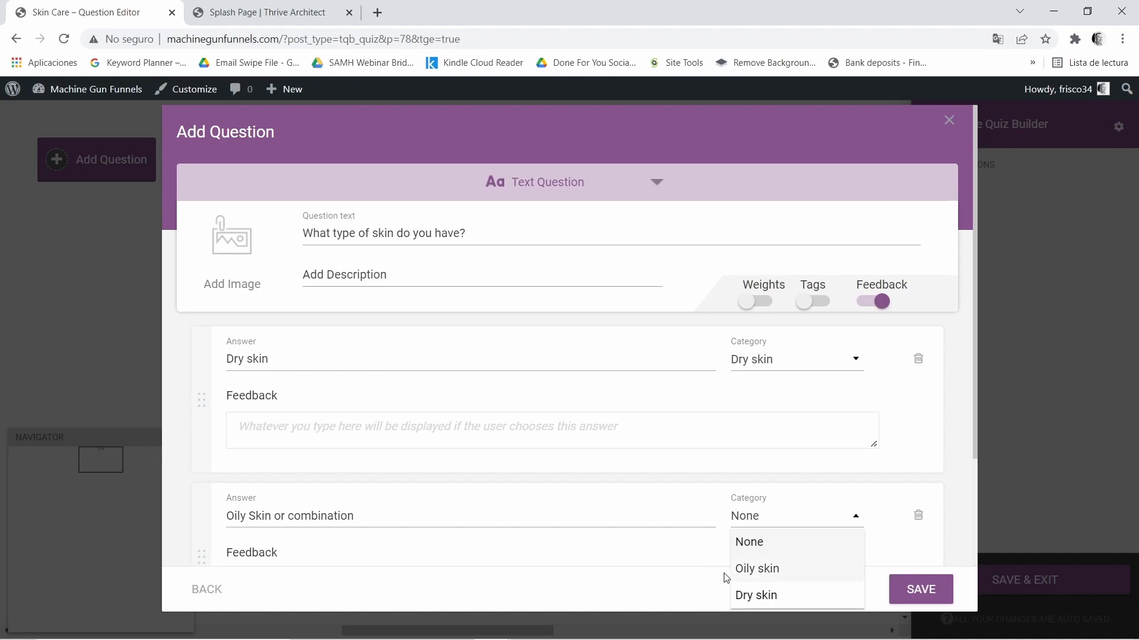
{"action": "left_click", "coordinate": [758, 570]}
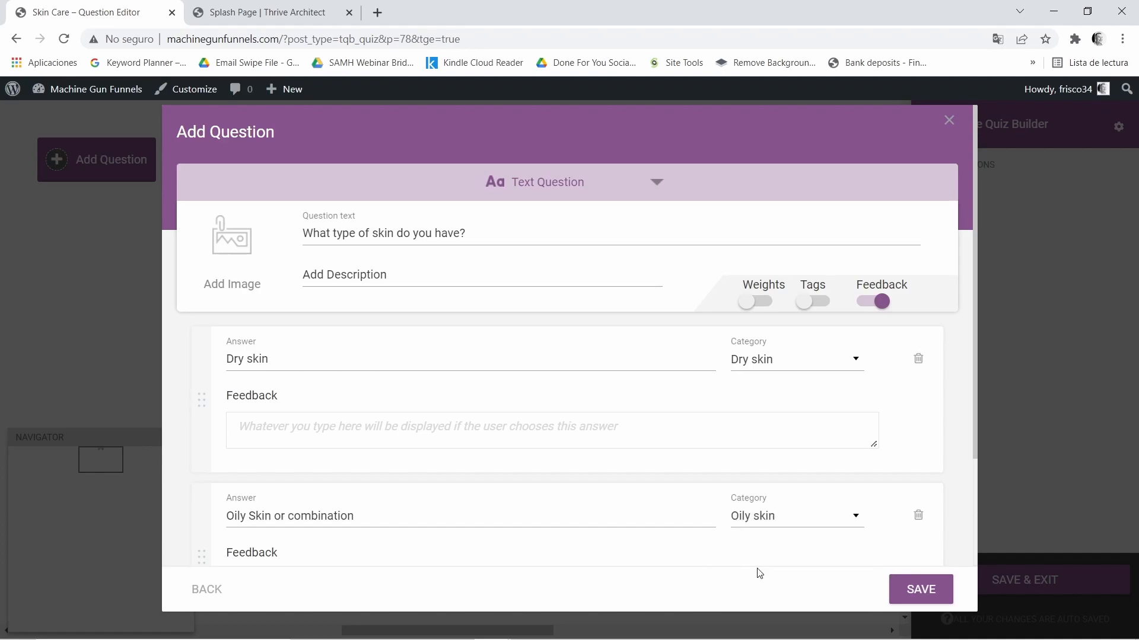
{"action": "left_click", "coordinate": [930, 591]}
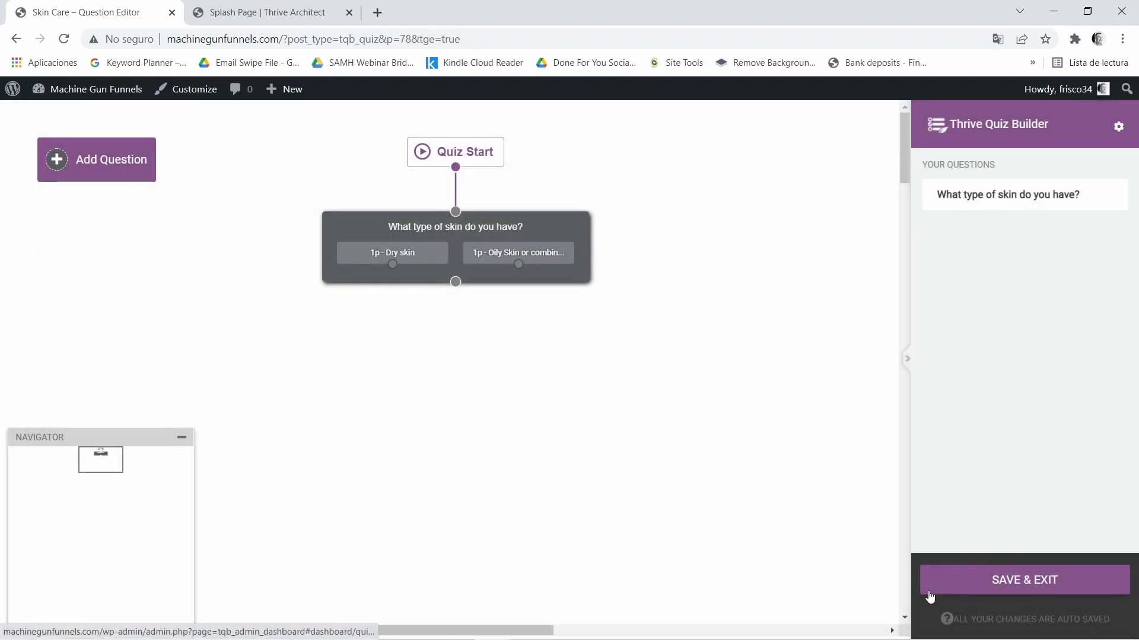
Step: Add another Multiple Choice with Buttons question with the text "Do you like you skin care to be kinda fun?"
{"action": "left_click", "coordinate": [122, 160]}
{"action": "left_click", "coordinate": [405, 315]}
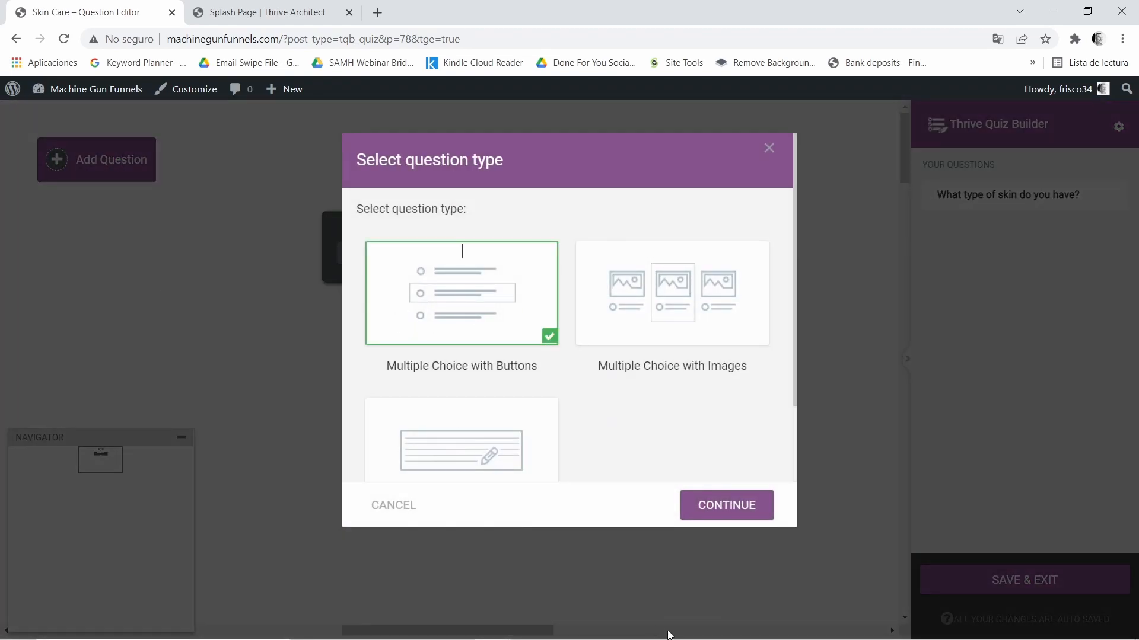
{"action": "left_click", "coordinate": [739, 506]}
{"action": "left_click", "coordinate": [456, 232]}
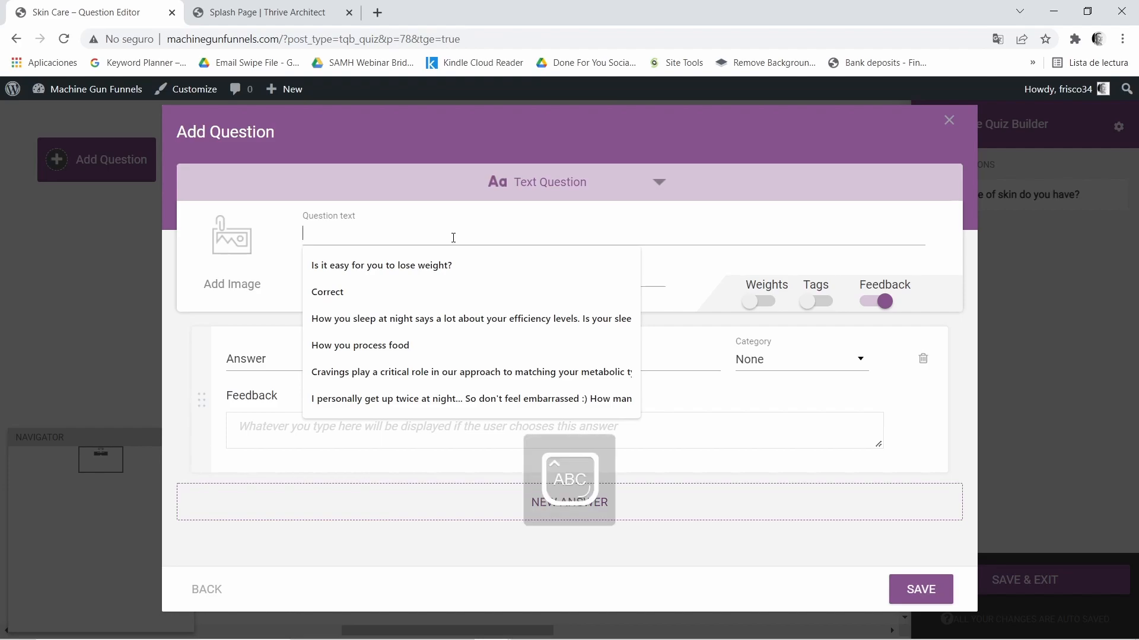
{"action": "type", "text": "Do you "}
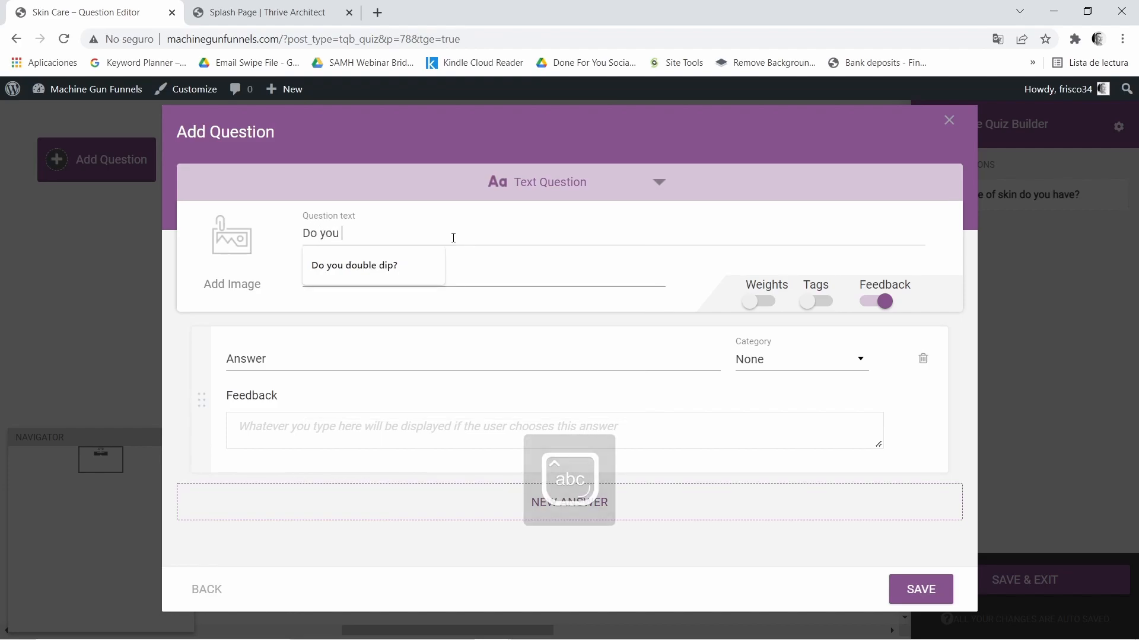
{"action": "type", "text": "like you skin"}
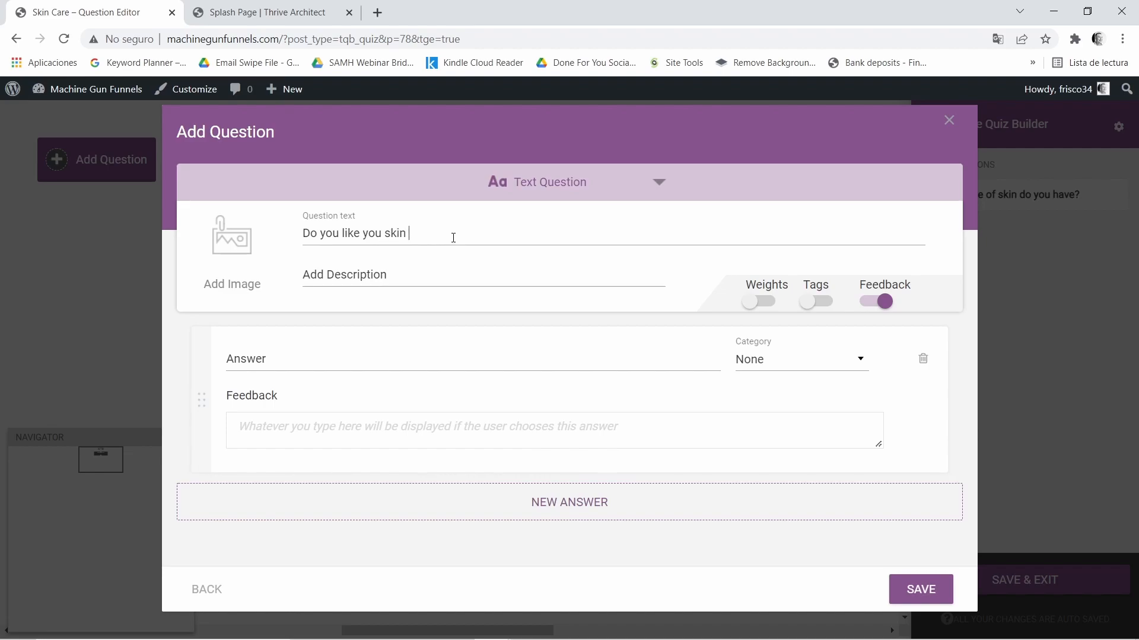
{"action": "type", "text": " care to be kinda fun?"}
Step: Enter "Of Course" as the first answer and assign it to the Dry skin category
{"action": "left_click", "coordinate": [287, 363]}
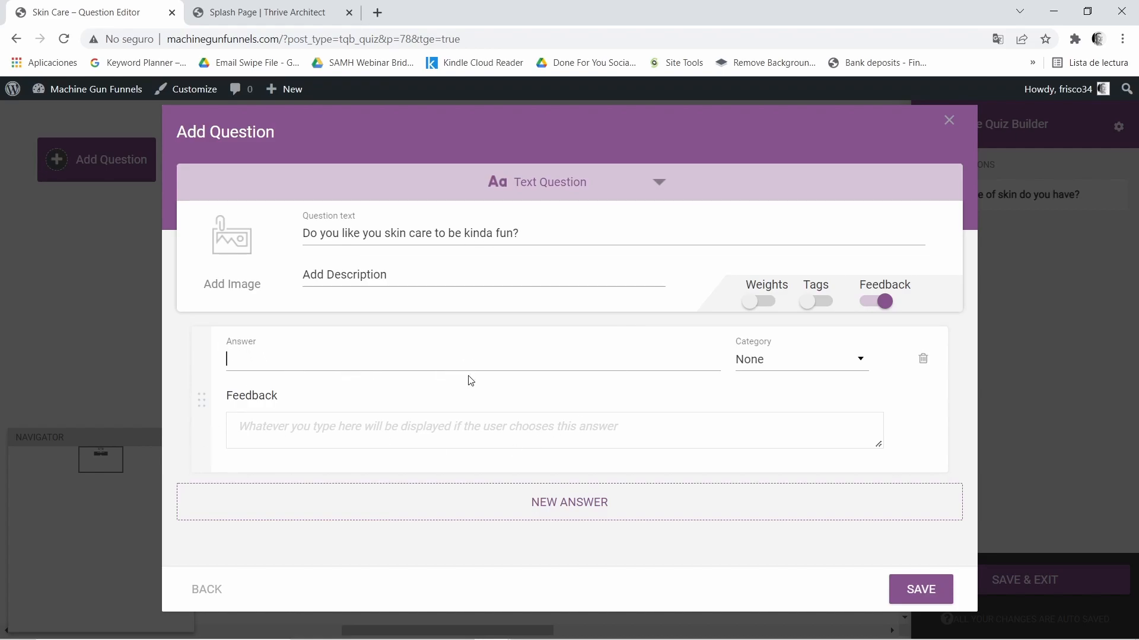
{"action": "key", "text": "Caps_Lock"}
{"action": "type", "text": "O"}
{"action": "key", "text": "Caps_Lock"}
{"action": "type", "text": "f Course"}
{"action": "left_click", "coordinate": [857, 358]}
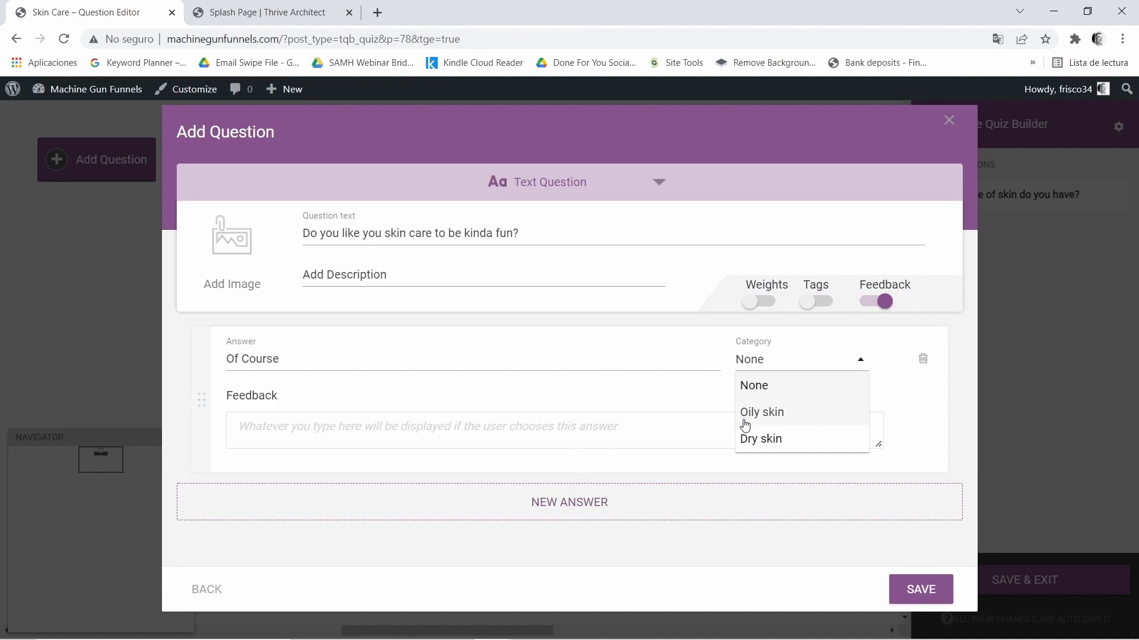
{"action": "left_click", "coordinate": [783, 439]}
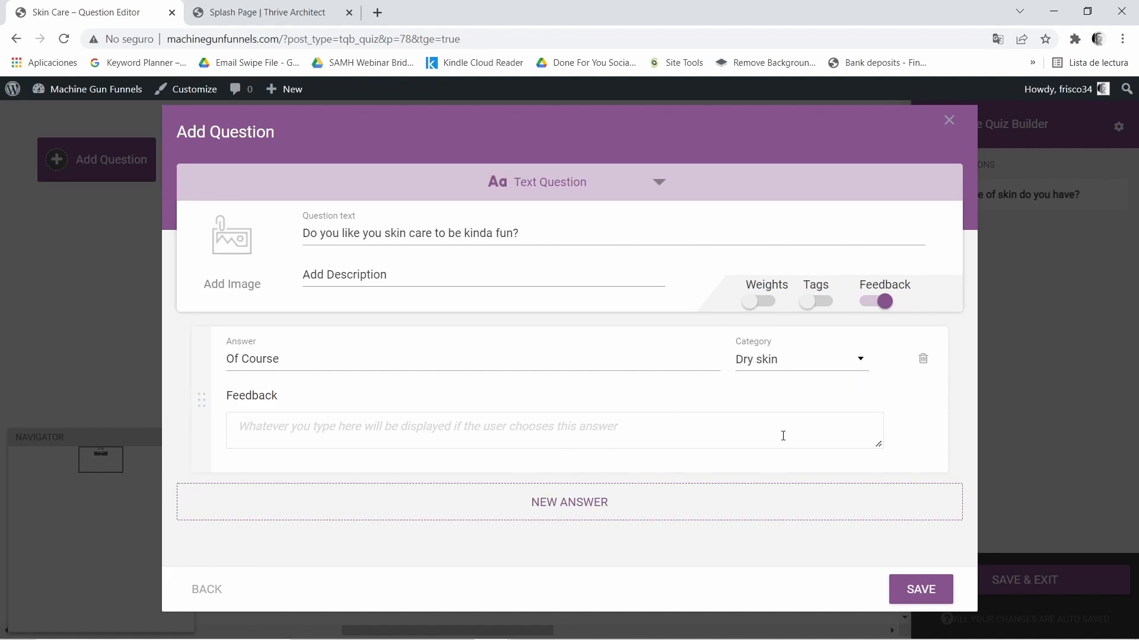
Step: Add a second answer "No, I take my skin care SERIOUSLY!" in the Oily skin category and save the question
{"action": "left_click", "coordinate": [591, 498]}
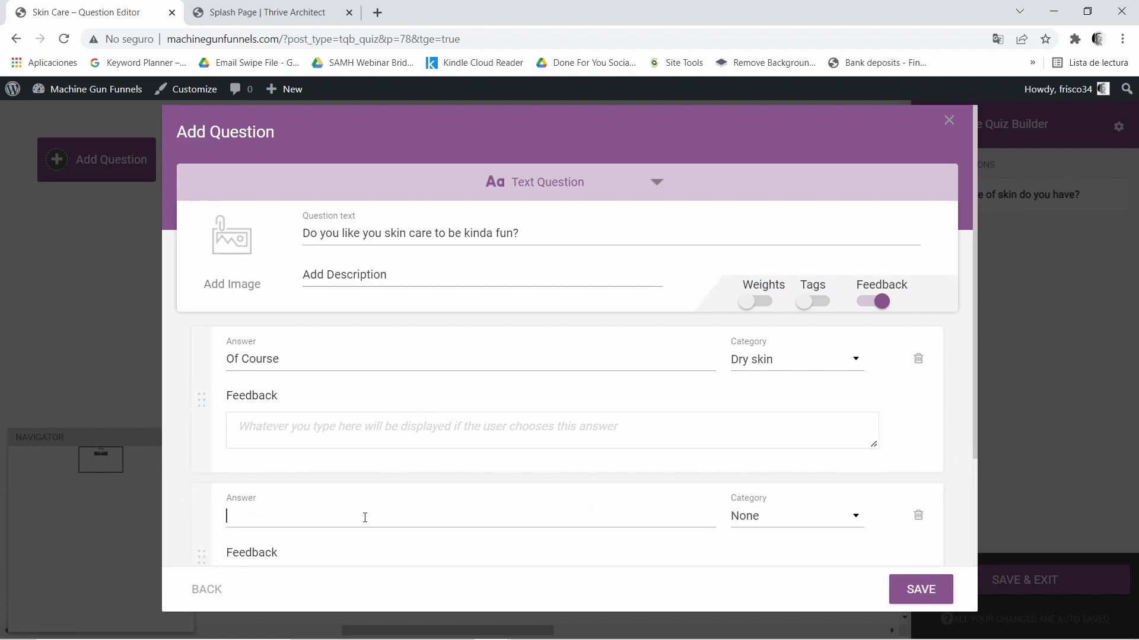
{"action": "type", "text": "No, I take "}
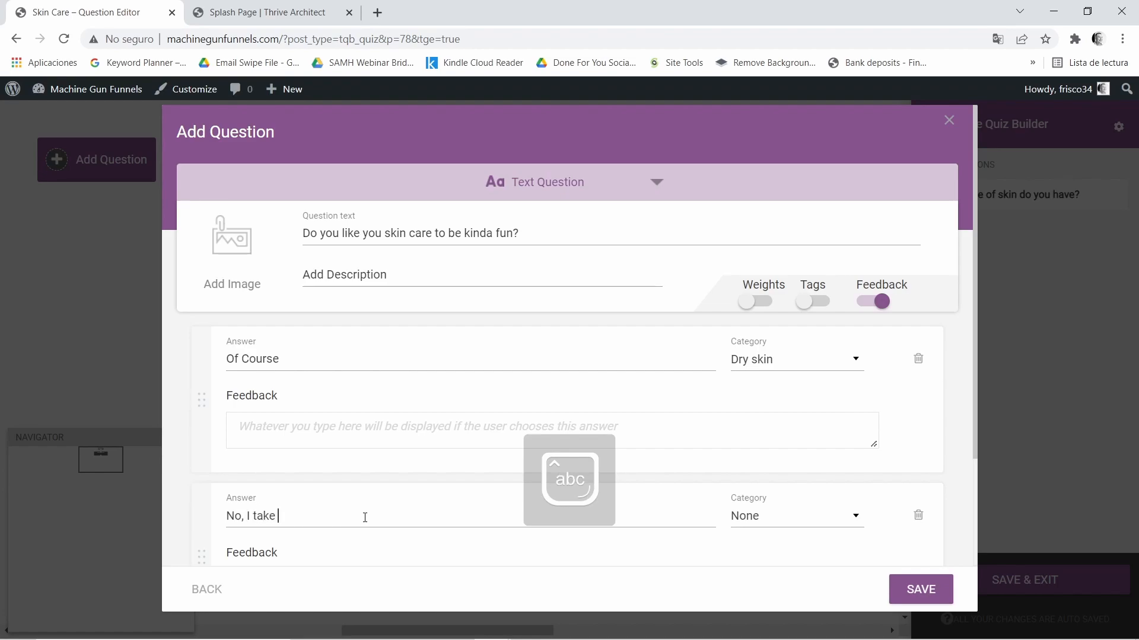
{"action": "type", "text": "my skin care"}
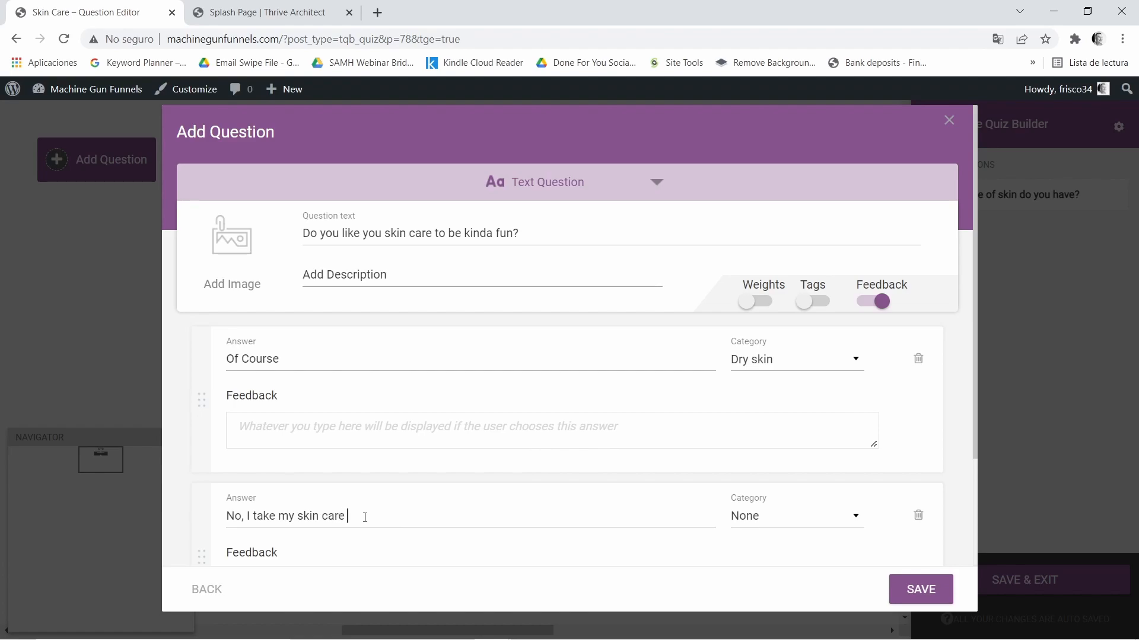
{"action": "key", "text": "Caps_Lock"}
{"action": "type", "text": "SER"}
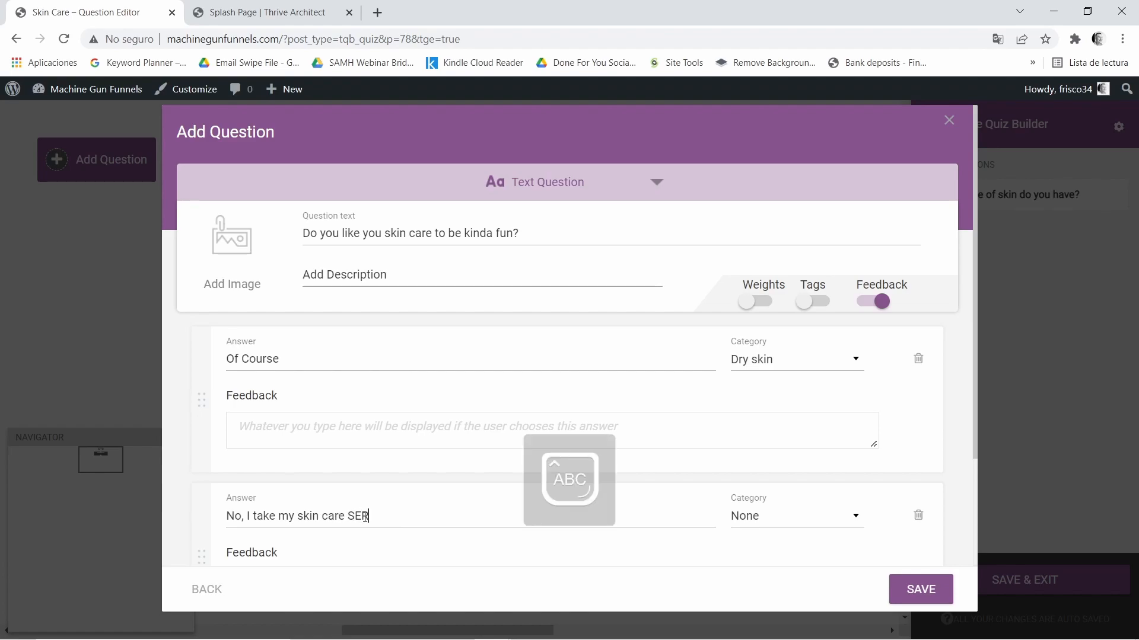
{"action": "type", "text": "IOUSLY!"}
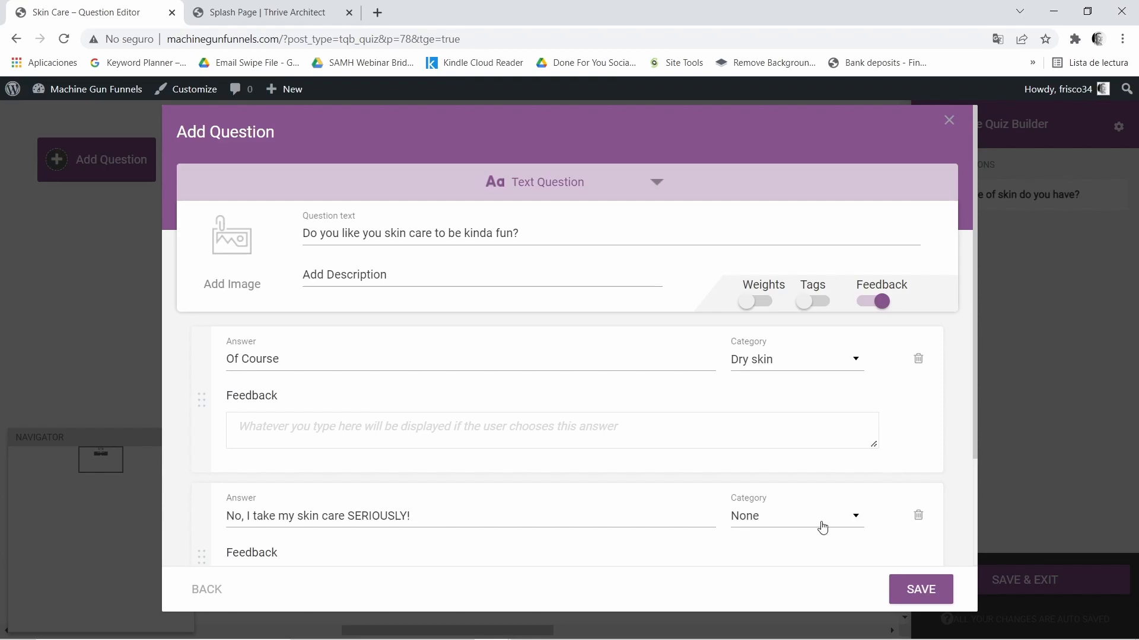
{"action": "left_click", "coordinate": [851, 520]}
{"action": "left_click", "coordinate": [769, 571]}
{"action": "left_click", "coordinate": [931, 591]}
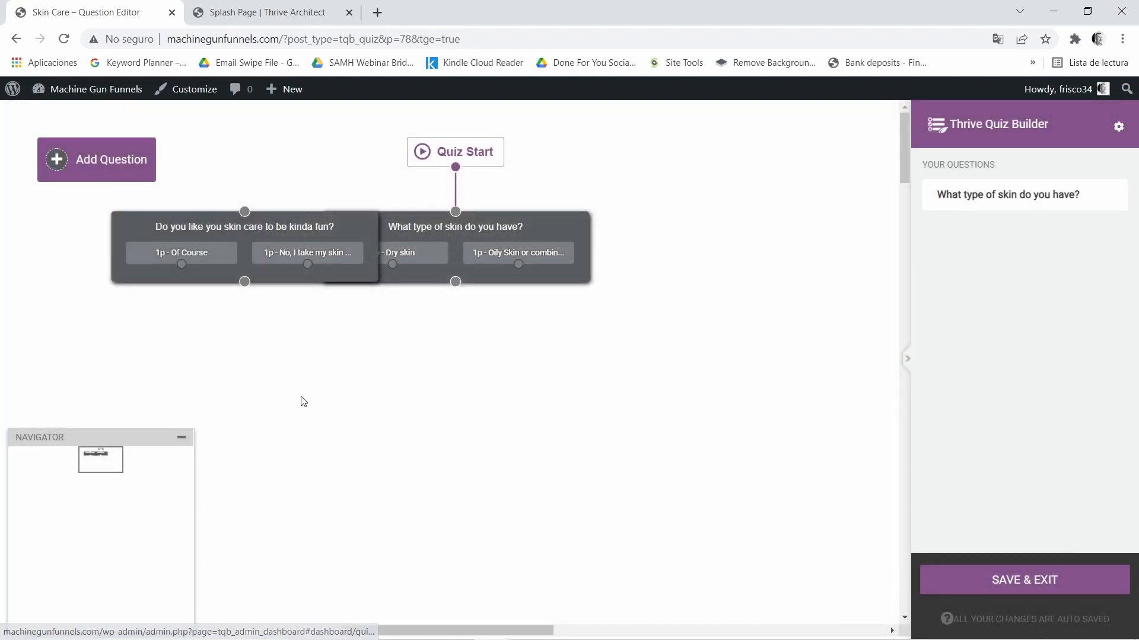
Step: Place the "kinda fun" question below the skin type question and connect the first question's output to it
{"action": "left_click_drag", "start_coordinate": [292, 242], "coordinate": [493, 359]}
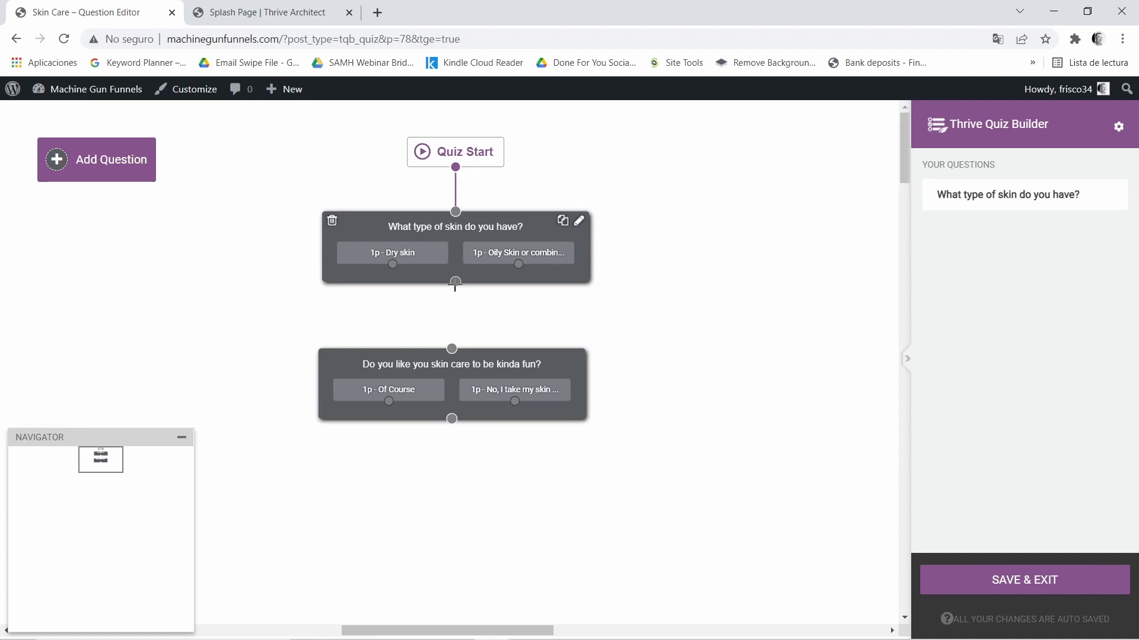
{"action": "left_click_drag", "start_coordinate": [455, 281], "coordinate": [452, 350]}
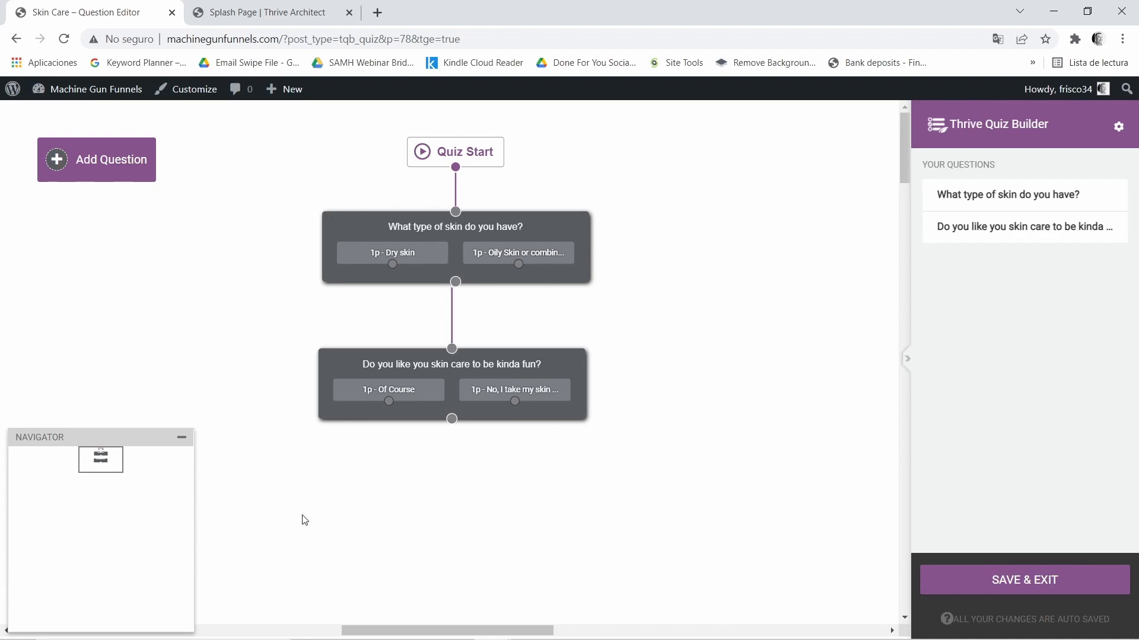
Step: Add another Multiple Choice with Buttons question with the text "Do you have acne?"
{"action": "left_click", "coordinate": [115, 160]}
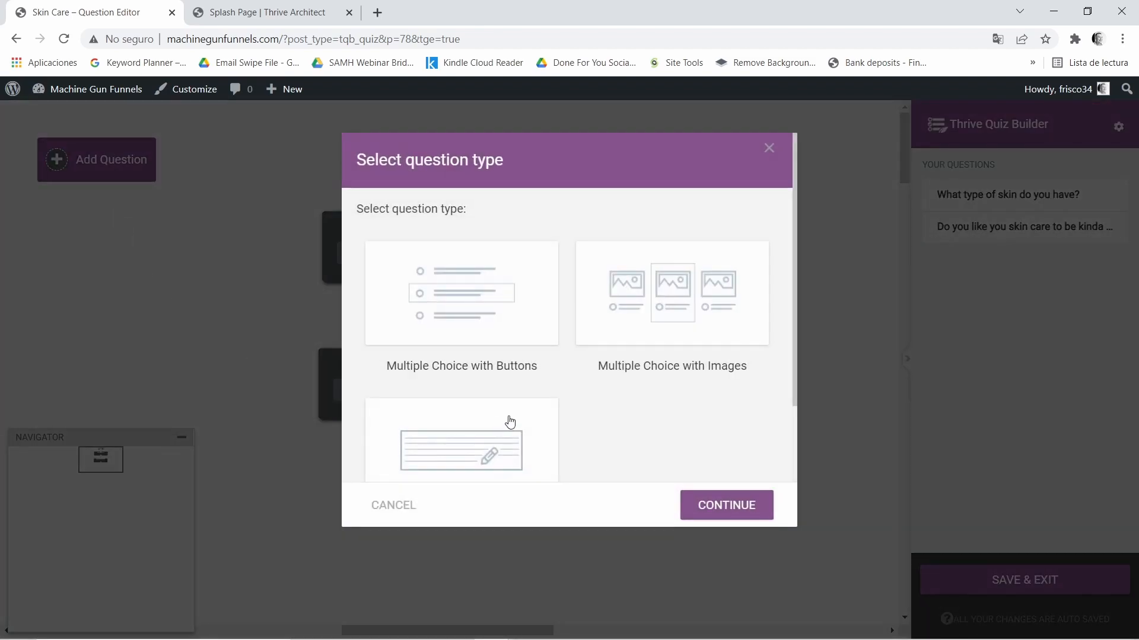
{"action": "left_click", "coordinate": [497, 323]}
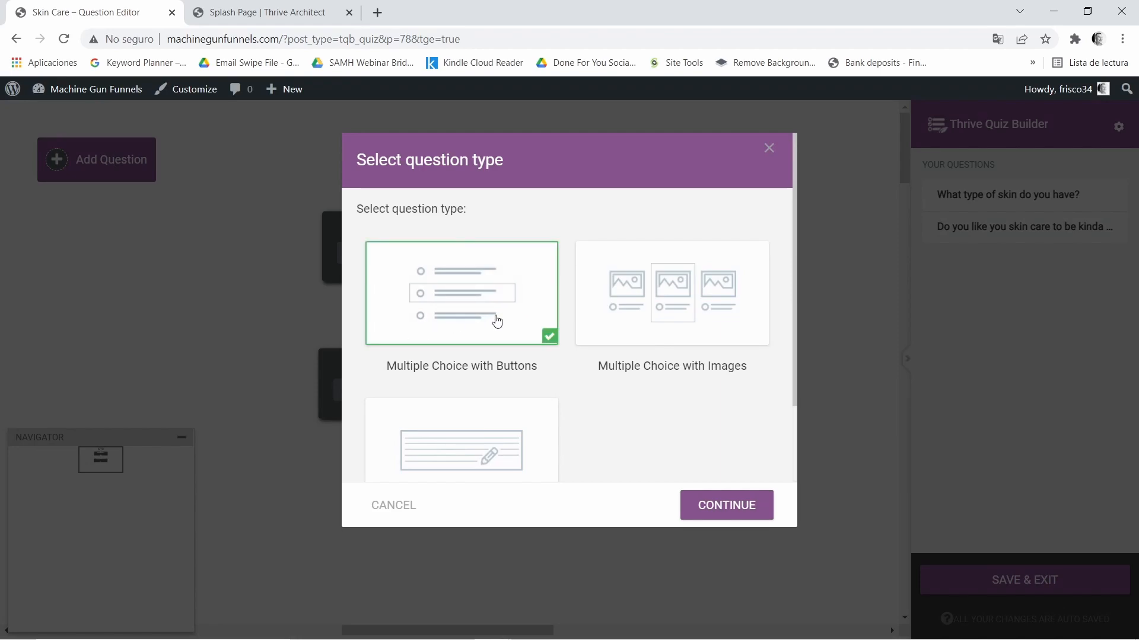
{"action": "left_click", "coordinate": [738, 504]}
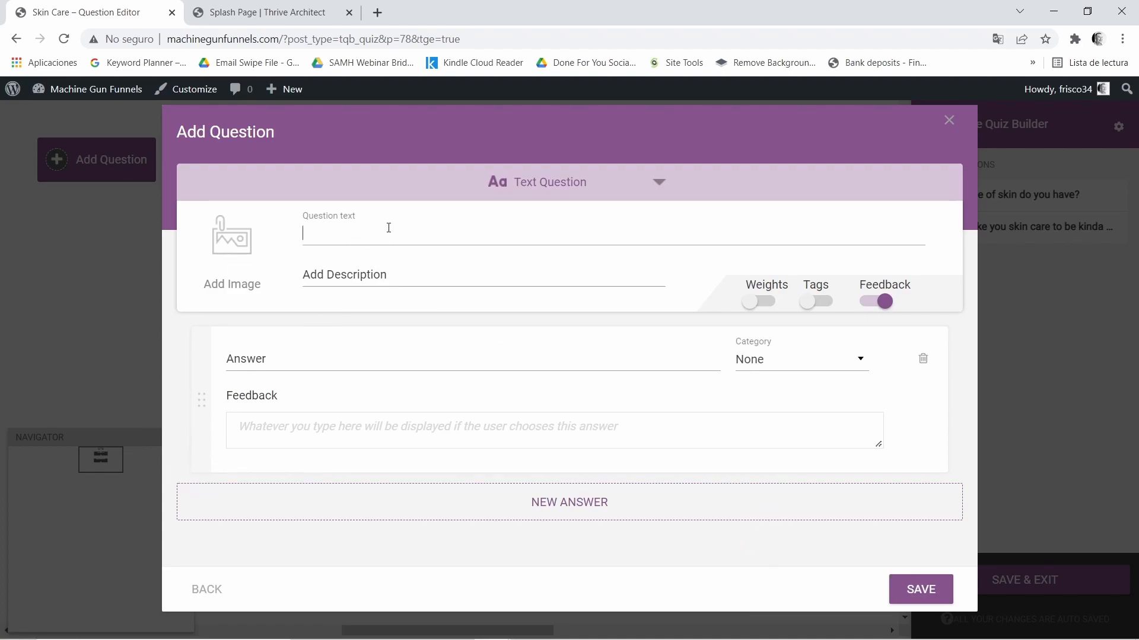
{"action": "type", "text": "Do "}
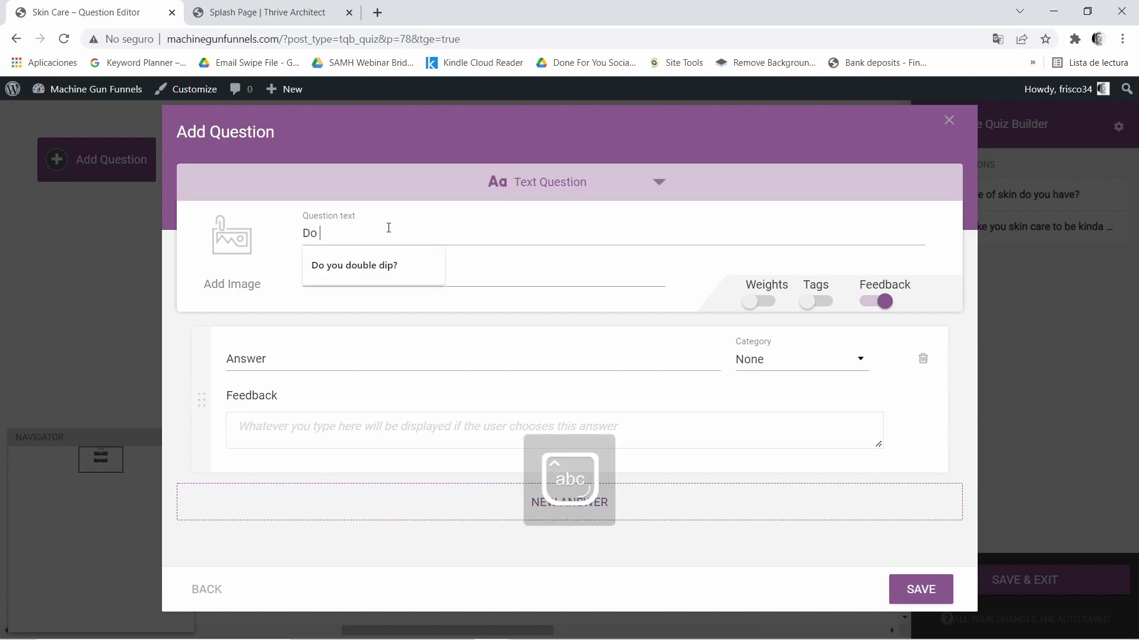
{"action": "type", "text": "you"}
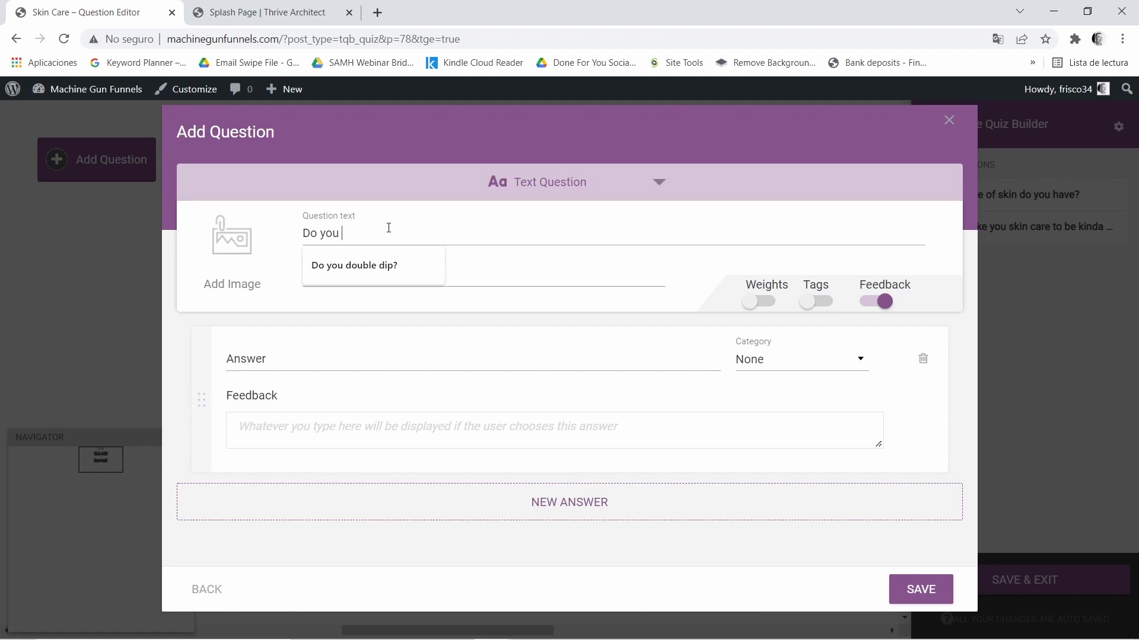
{"action": "type", "text": " have acne"}
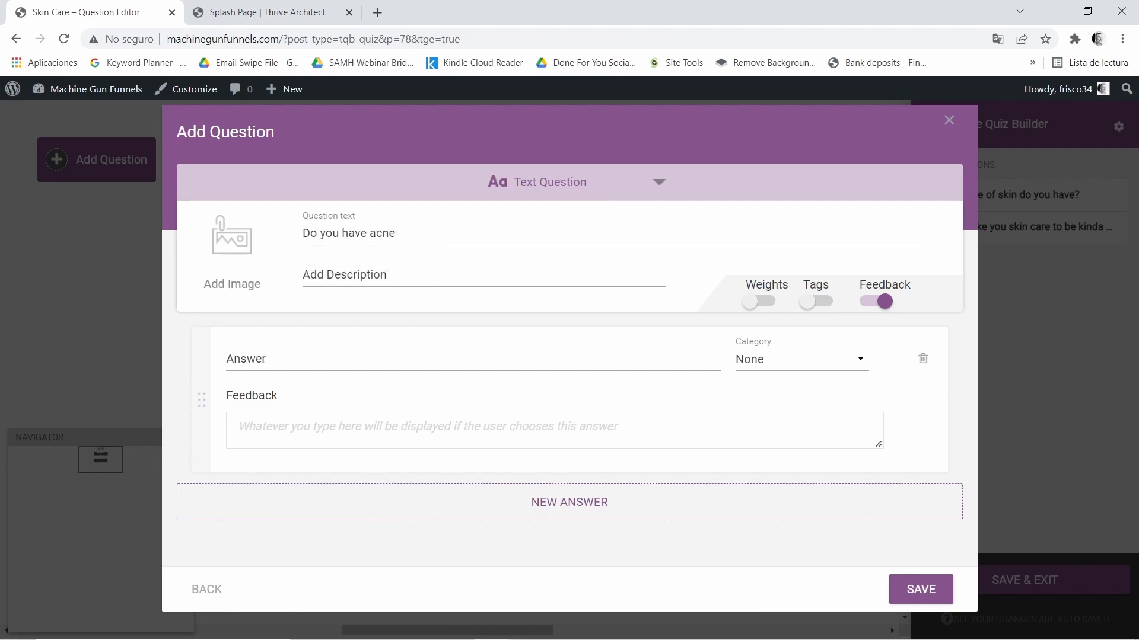
{"action": "type", "text": "?"}
Step: Enter "No" as the first answer and assign it to the Dry skin category
{"action": "left_click", "coordinate": [297, 358]}
{"action": "left_click", "coordinate": [854, 361]}
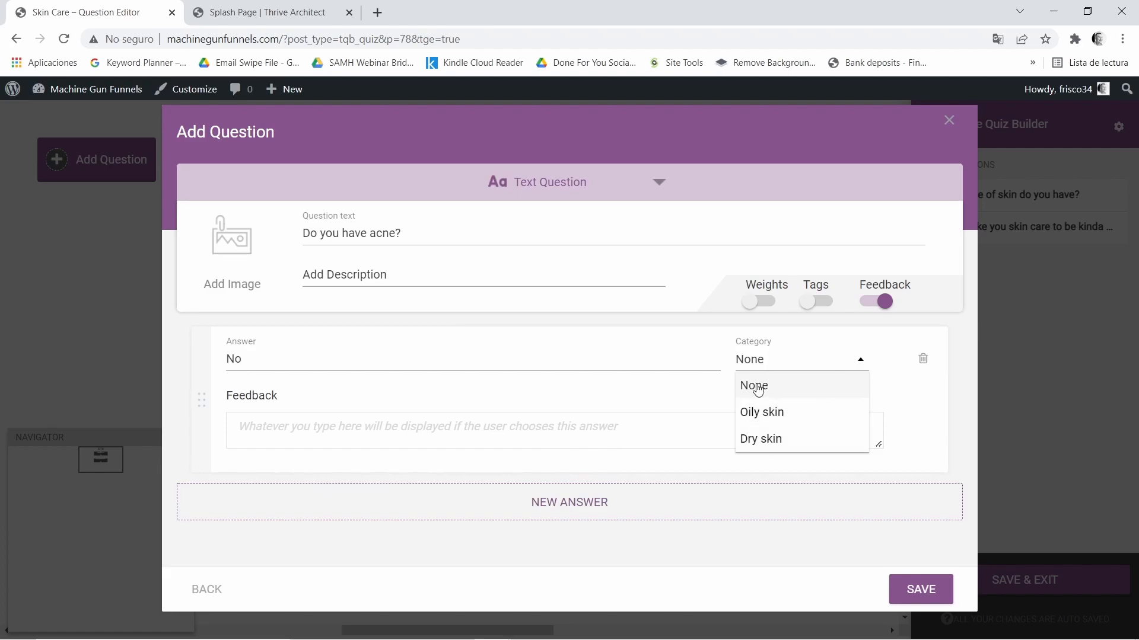
{"action": "left_click", "coordinate": [783, 440]}
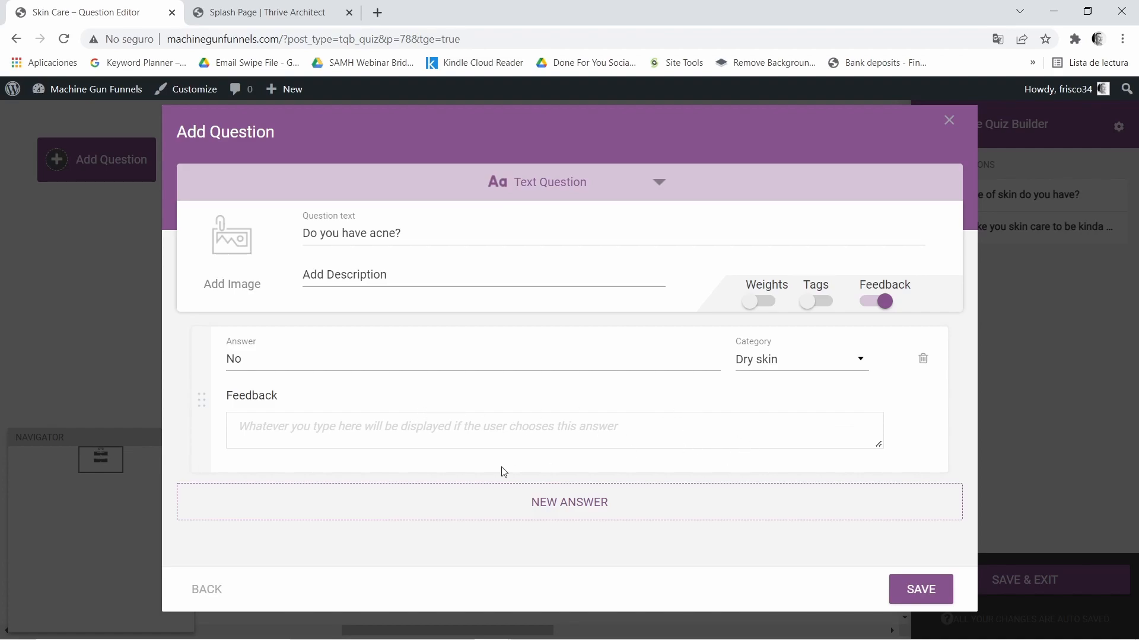
Step: Add a second answer "Yes" in the Oily skin category and save the question
{"action": "left_click", "coordinate": [580, 508]}
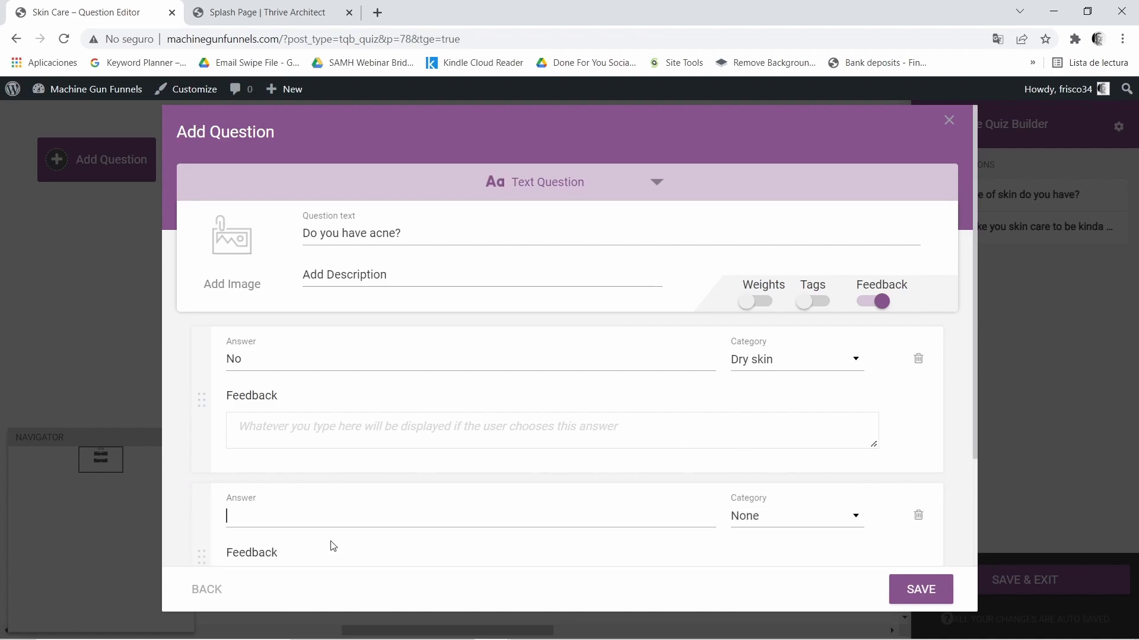
{"action": "type", "text": "Yes"}
{"action": "left_click", "coordinate": [860, 520]}
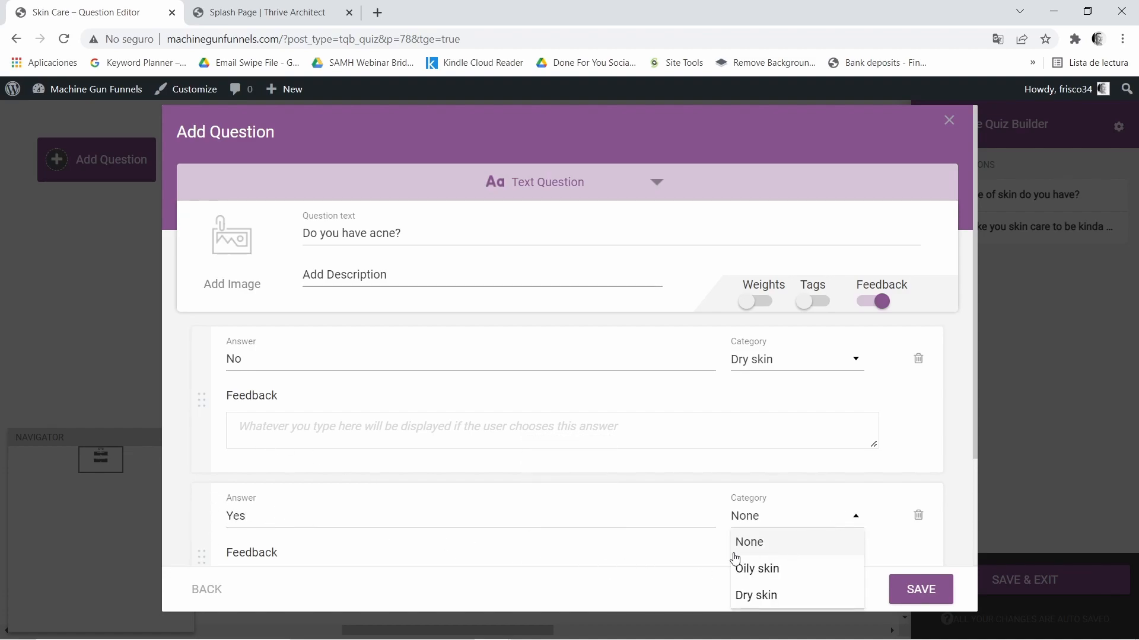
{"action": "left_click", "coordinate": [752, 570]}
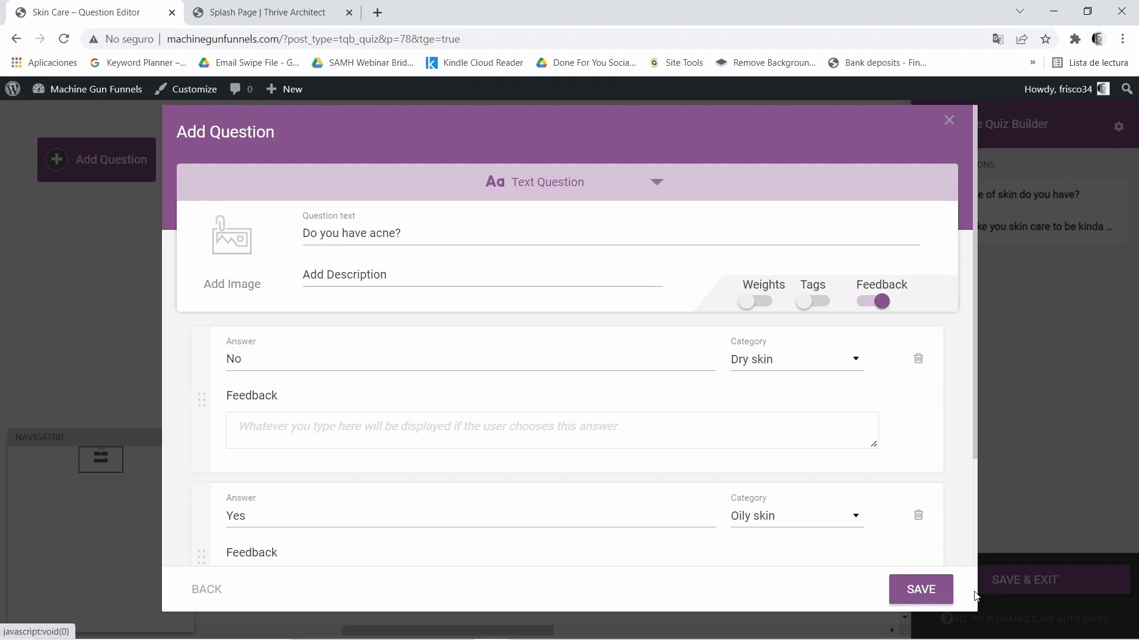
{"action": "left_click", "coordinate": [932, 591]}
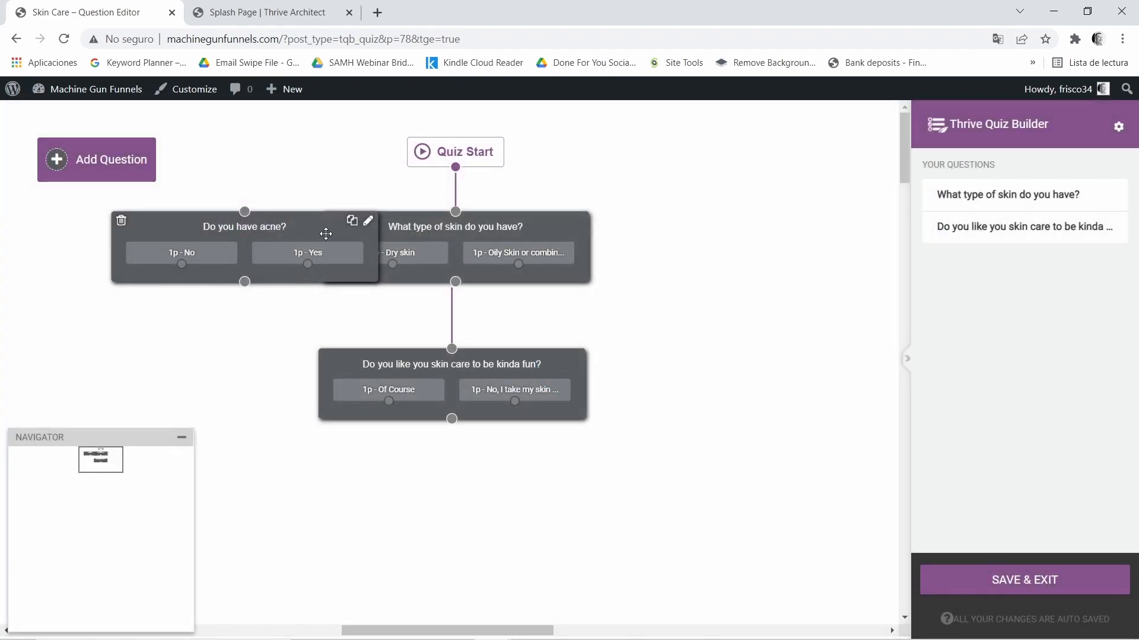
Step: Link the acne question beneath the "kinda fun" question, then save and exit the question editor
{"action": "left_click_drag", "start_coordinate": [326, 234], "coordinate": [502, 507]}
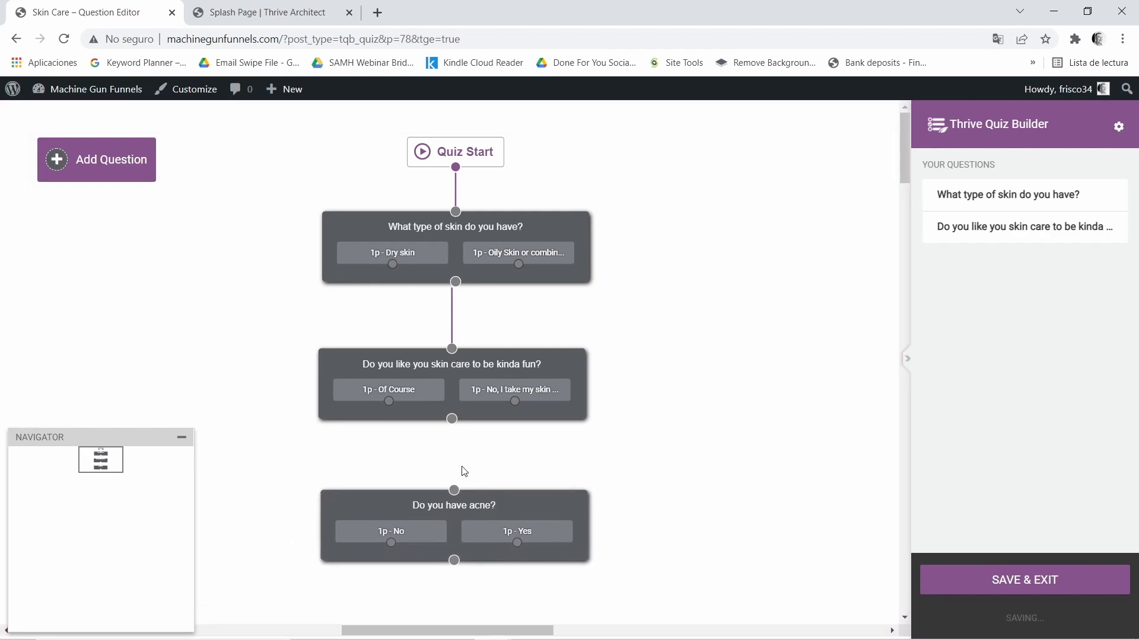
{"action": "left_click_drag", "start_coordinate": [452, 419], "coordinate": [456, 475]}
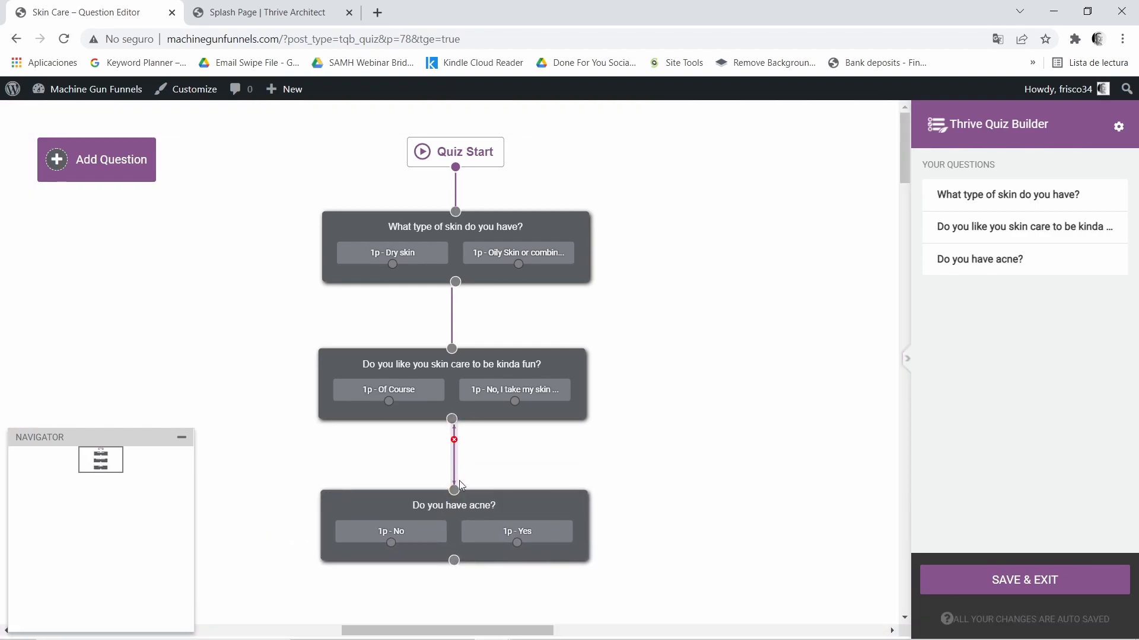
{"action": "left_click", "coordinate": [1030, 581]}
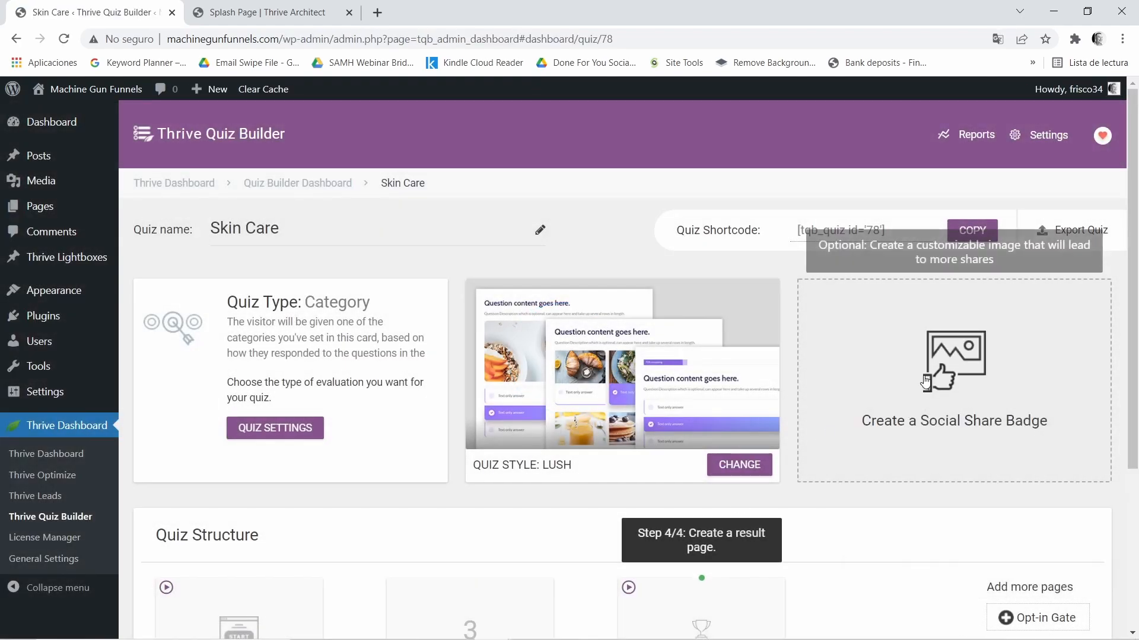
Step: Change the quiz's final page from Results Page to URL Redirect and open its redirect settings
{"action": "scroll", "coordinate": [910, 414], "scroll_direction": "down", "scroll_amount": 2}
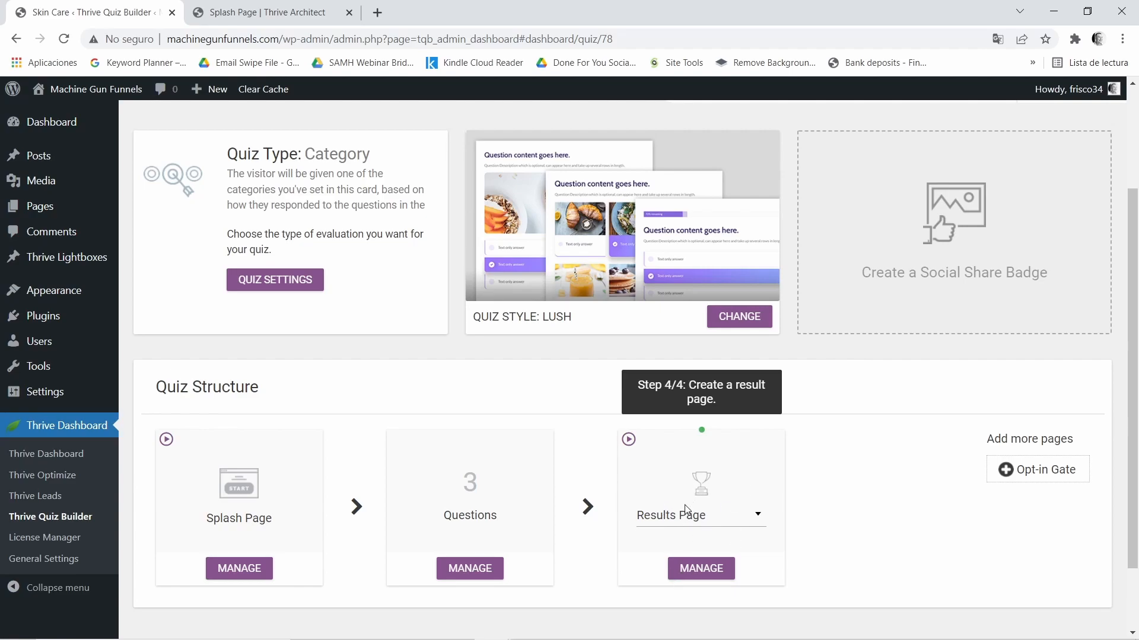
{"action": "left_click", "coordinate": [757, 516]}
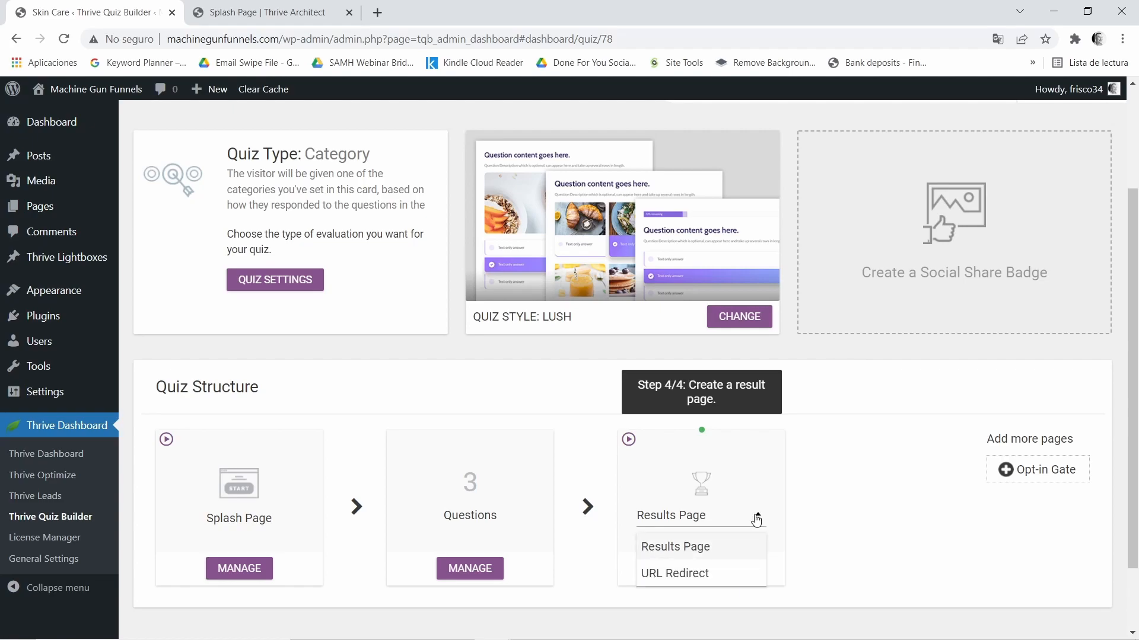
{"action": "left_click", "coordinate": [676, 574]}
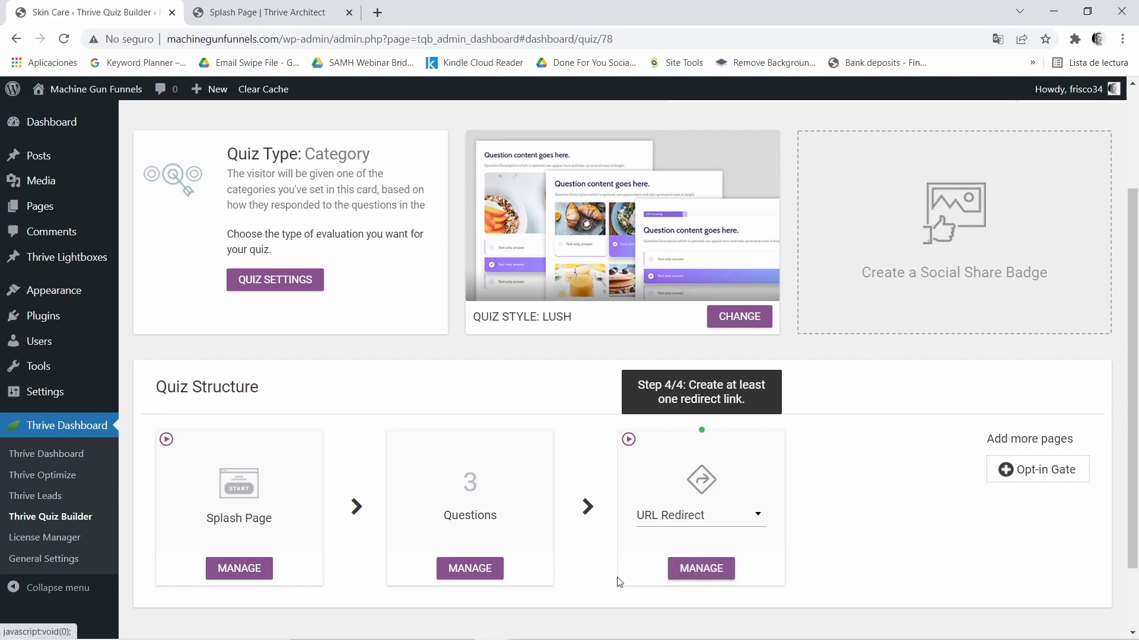
{"action": "left_click", "coordinate": [716, 568]}
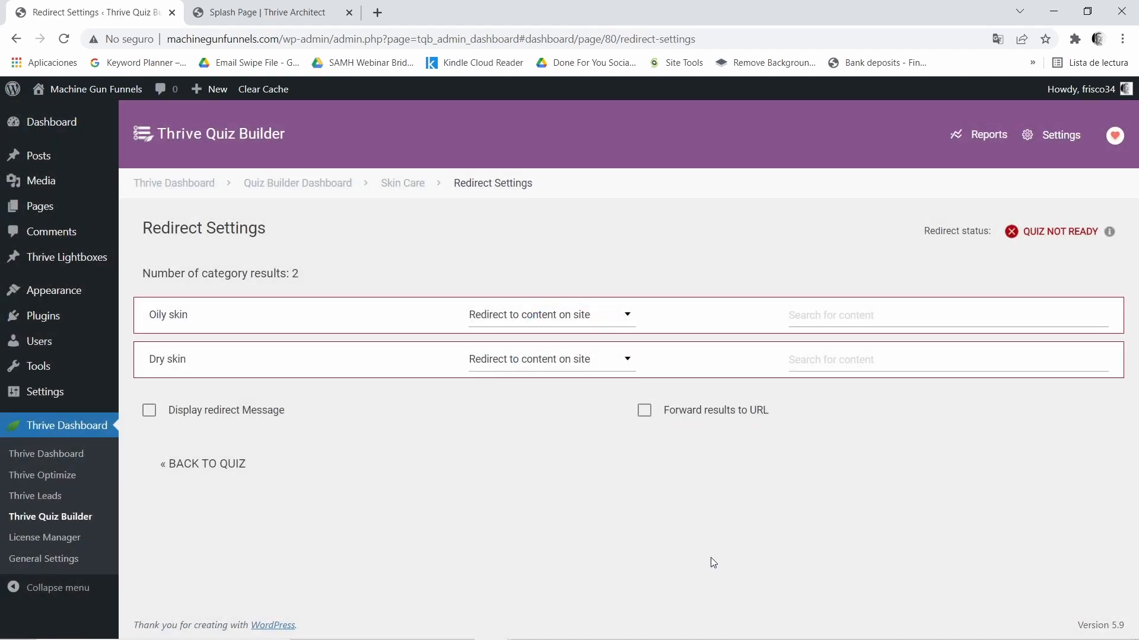
{"action": "mouse_move", "coordinate": [500, 611]}
{"action": "mouse_move", "coordinate": [495, 632]}
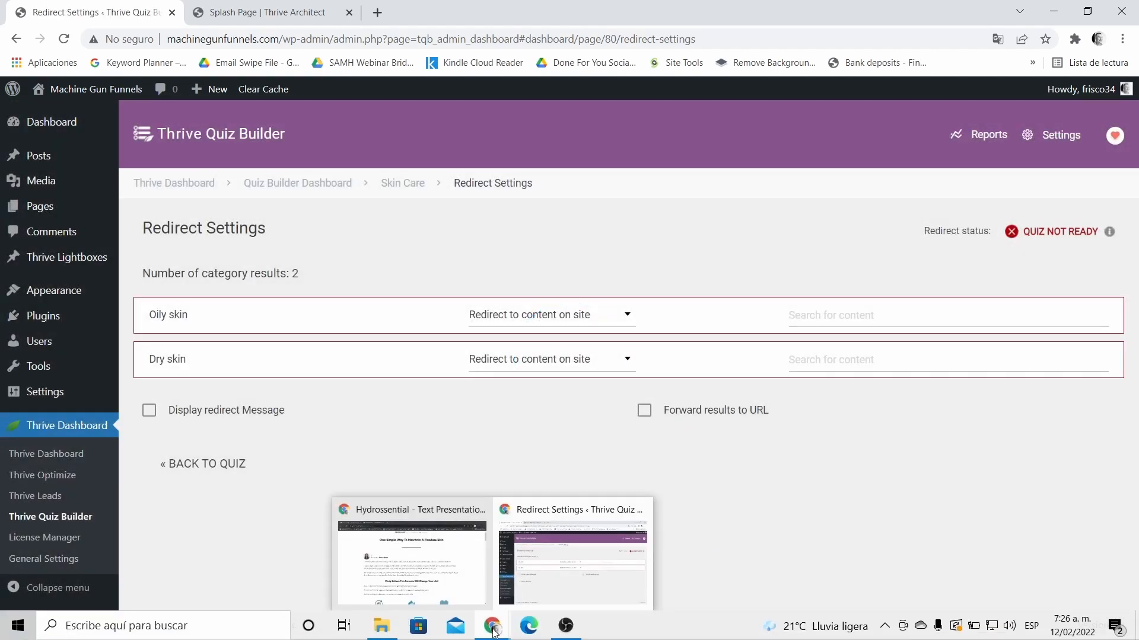
{"action": "left_click", "coordinate": [433, 568]}
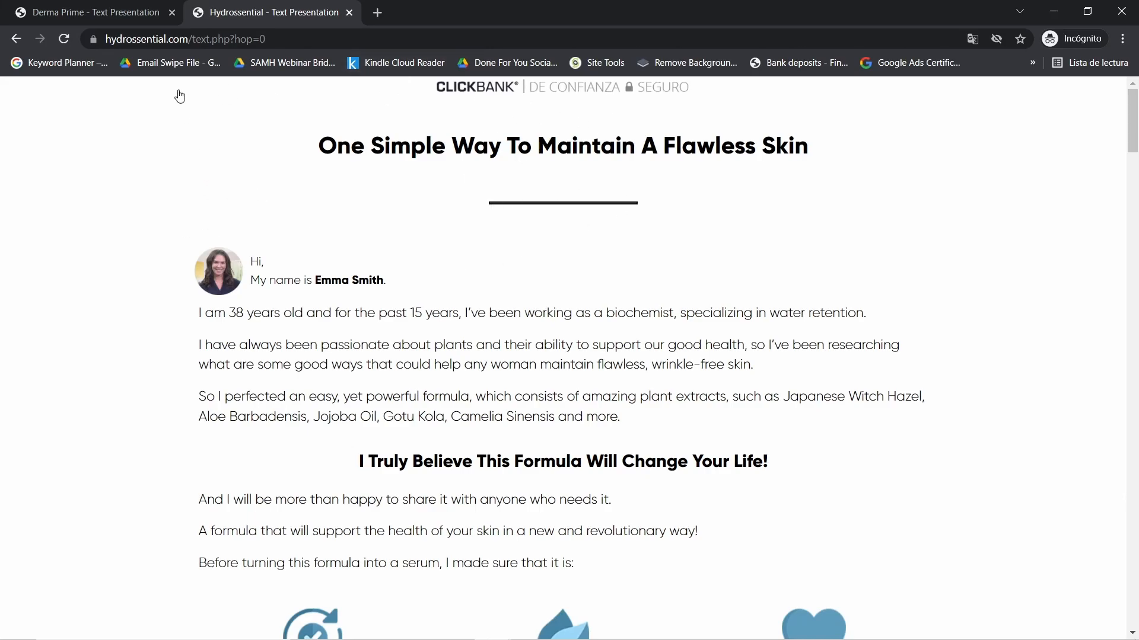
{"action": "left_click", "coordinate": [189, 38]}
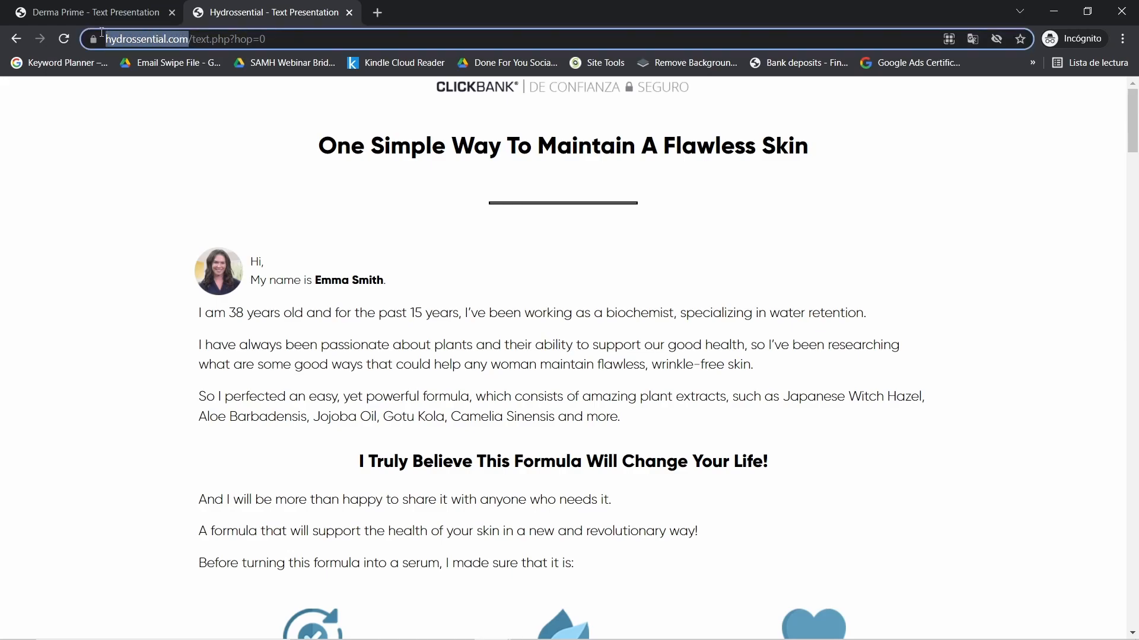
{"action": "right_click", "coordinate": [154, 29]}
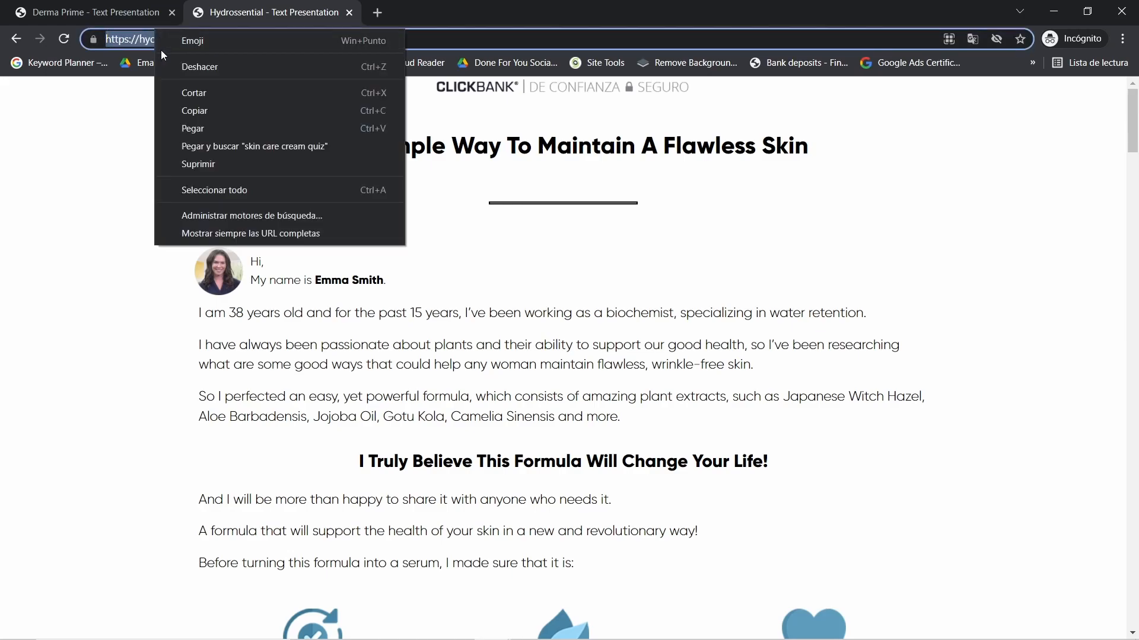
{"action": "left_click", "coordinate": [198, 112]}
Step: Look through the Hydrossential sales page for the product and its offer, then return to its beginning
{"action": "scroll", "coordinate": [641, 309], "scroll_direction": "down", "scroll_amount": 1}
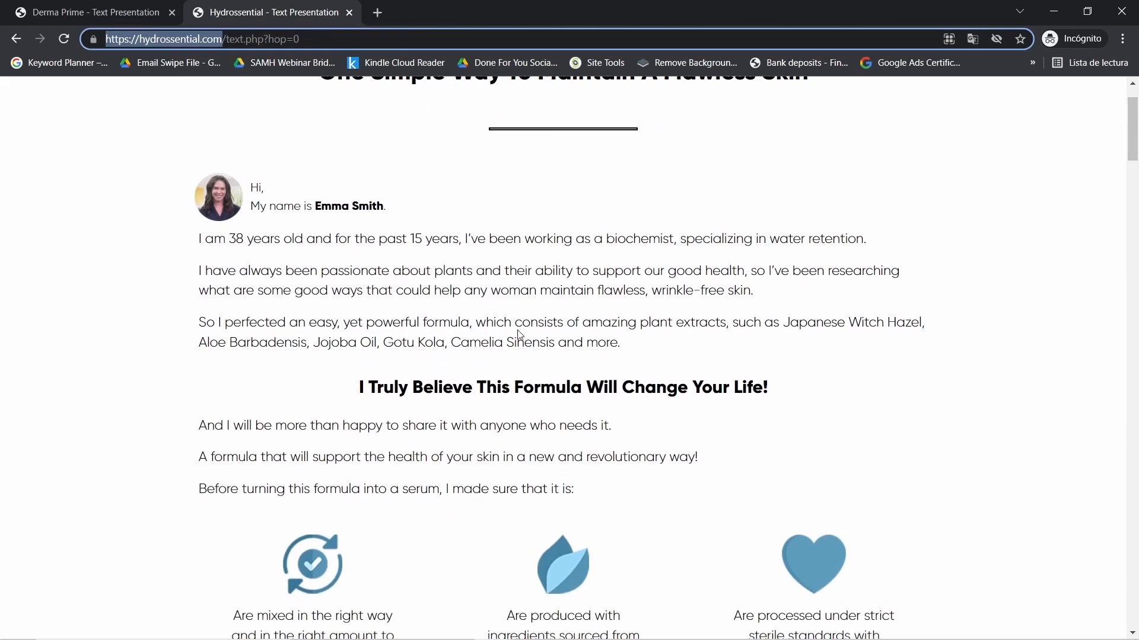
{"action": "scroll", "coordinate": [364, 427], "scroll_direction": "down", "scroll_amount": 13}
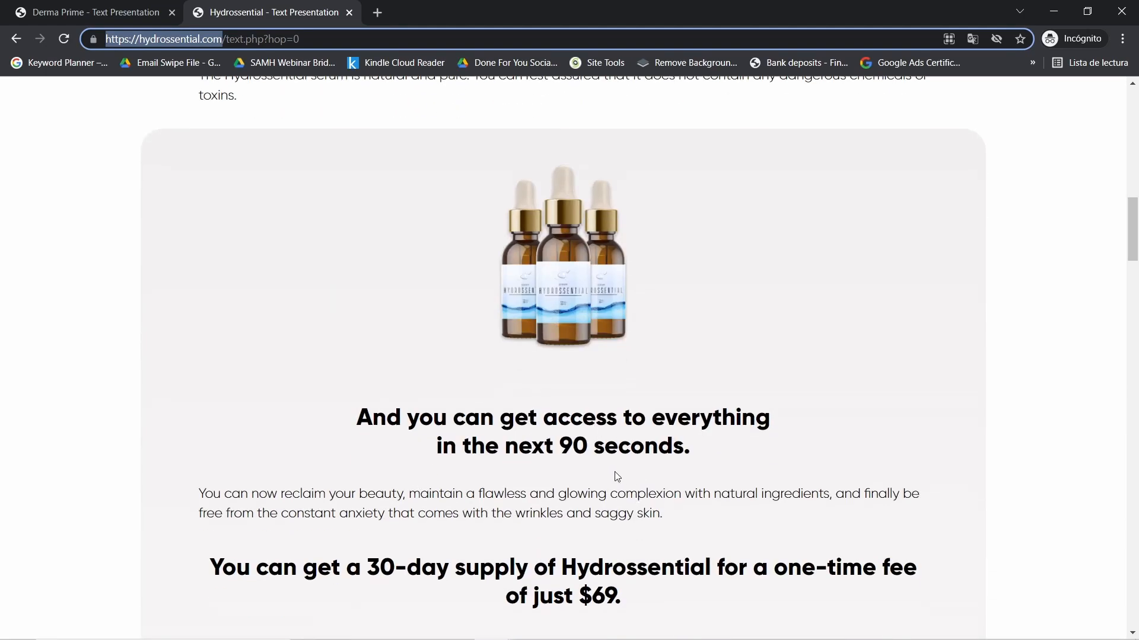
{"action": "scroll", "coordinate": [648, 449], "scroll_direction": "down", "scroll_amount": 10}
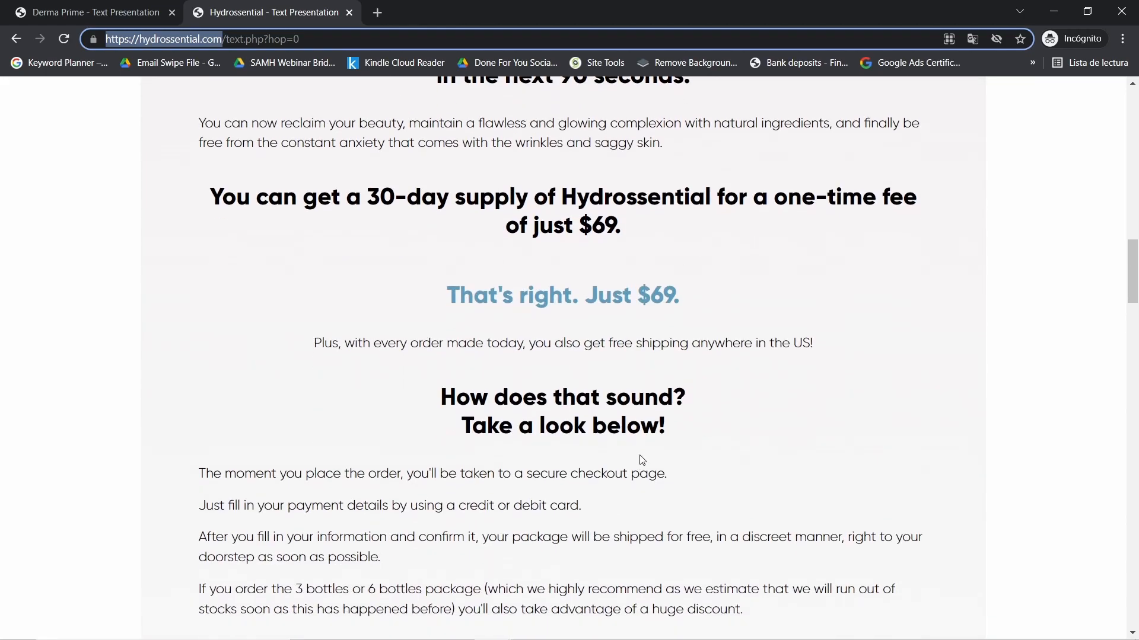
{"action": "scroll", "coordinate": [610, 533], "scroll_direction": "up", "scroll_amount": 15}
{"action": "scroll", "coordinate": [563, 586], "scroll_direction": "up", "scroll_amount": 11}
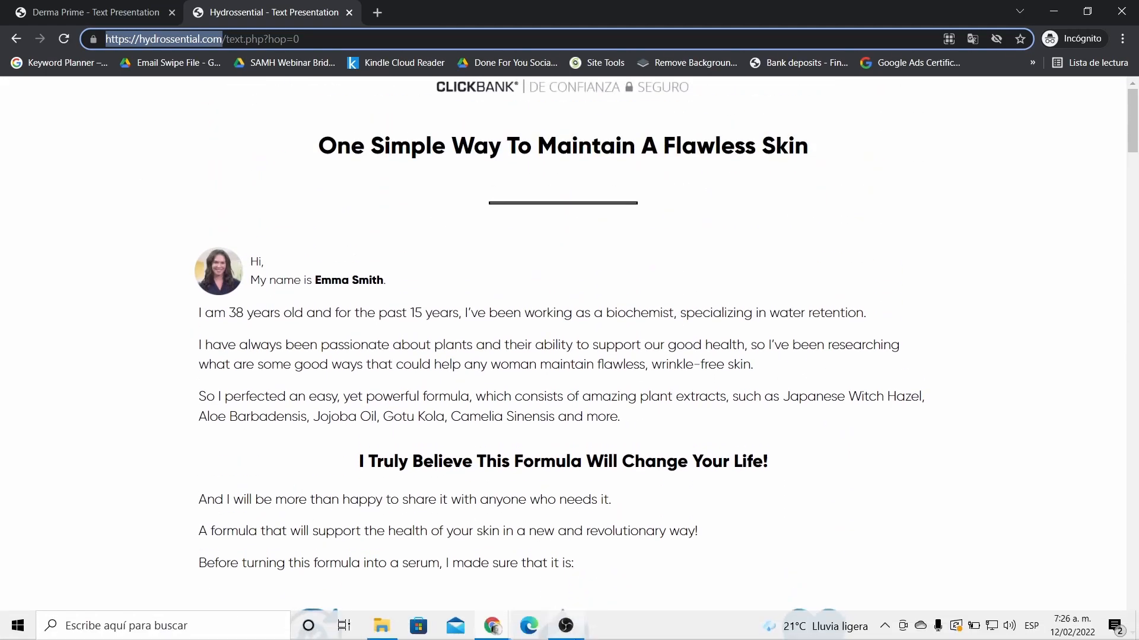
{"action": "mouse_move", "coordinate": [568, 628]}
{"action": "mouse_move", "coordinate": [502, 633]}
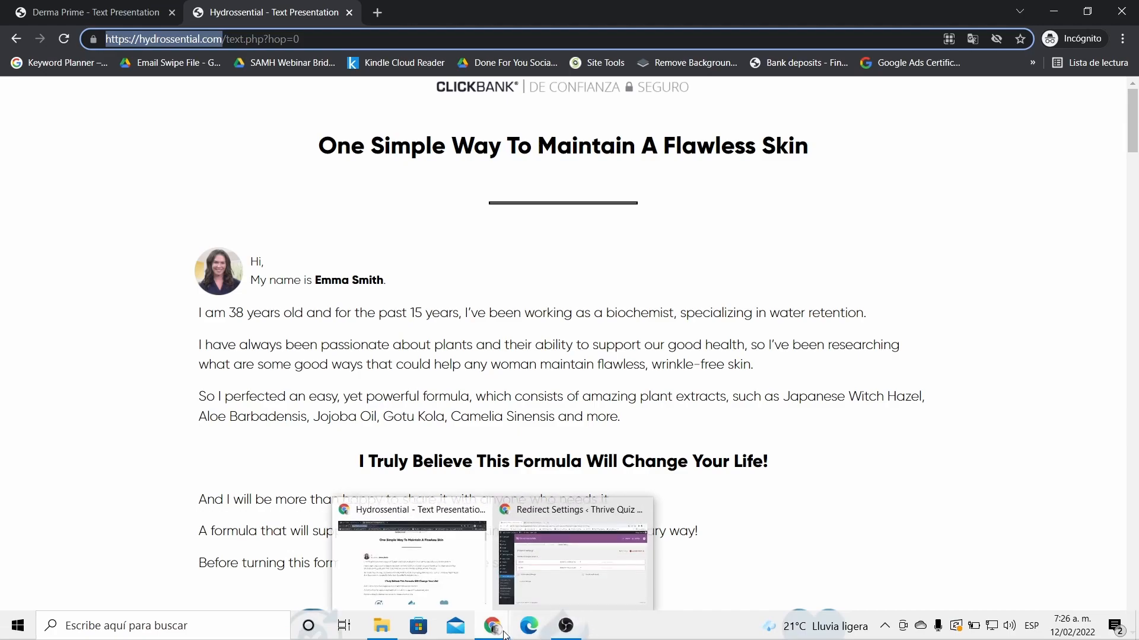
{"action": "left_click", "coordinate": [565, 589]}
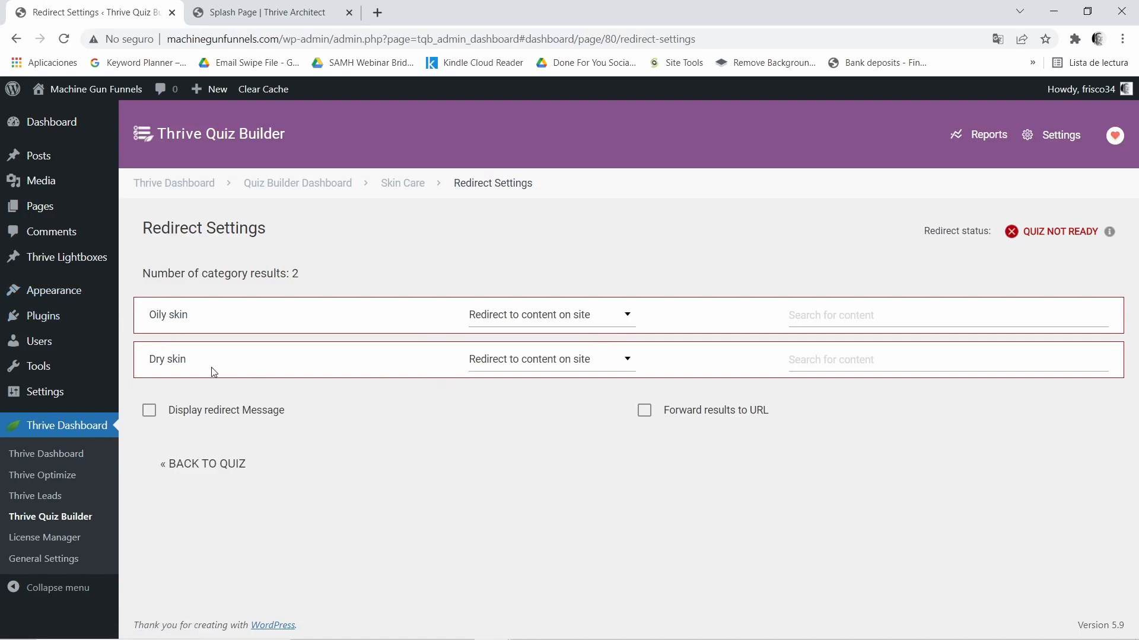
{"action": "mouse_move", "coordinate": [169, 359]}
{"action": "left_mouse_down"}
{"action": "mouse_move", "coordinate": [198, 364]}
{"action": "mouse_move", "coordinate": [179, 360]}
{"action": "left_mouse_up"}
{"action": "left_click", "coordinate": [625, 368]}
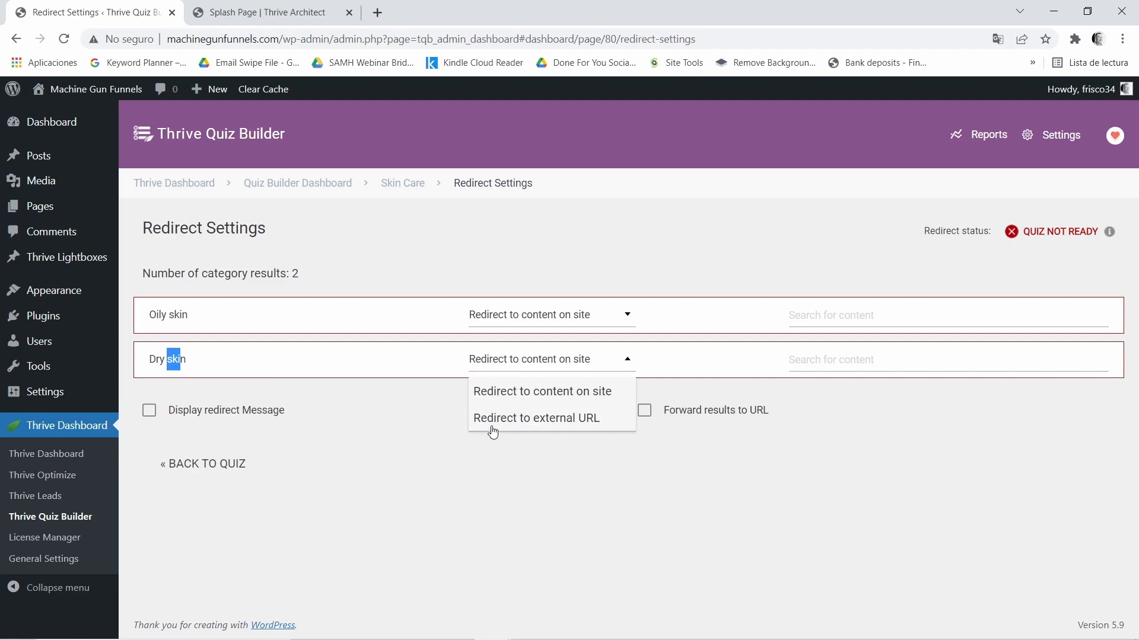
{"action": "left_click", "coordinate": [595, 420]}
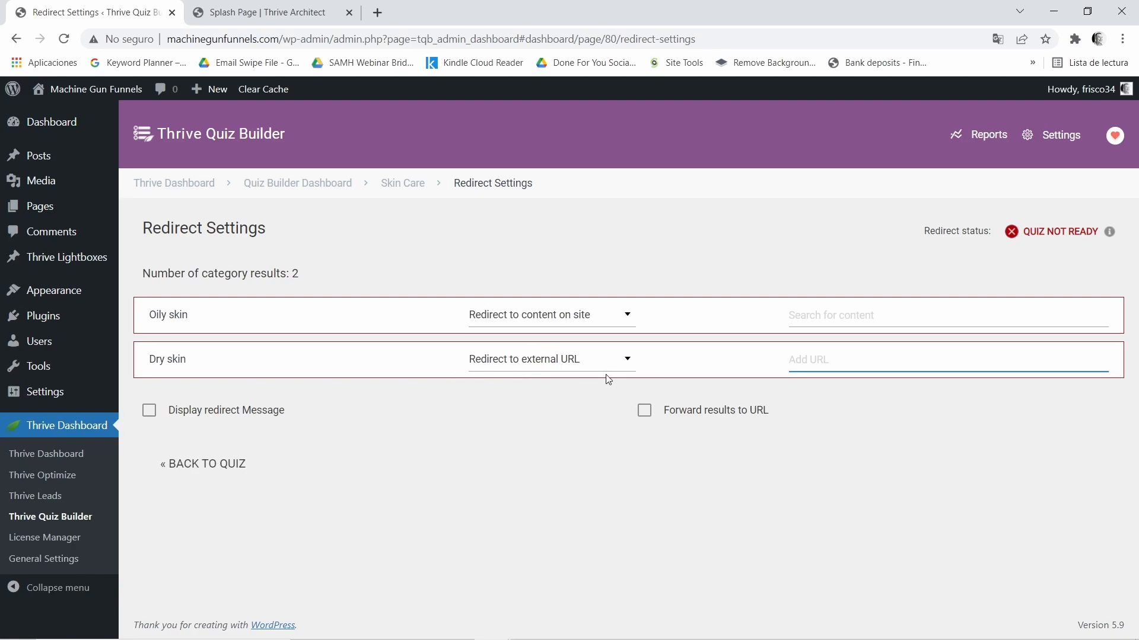
{"action": "right_click", "coordinate": [825, 362]}
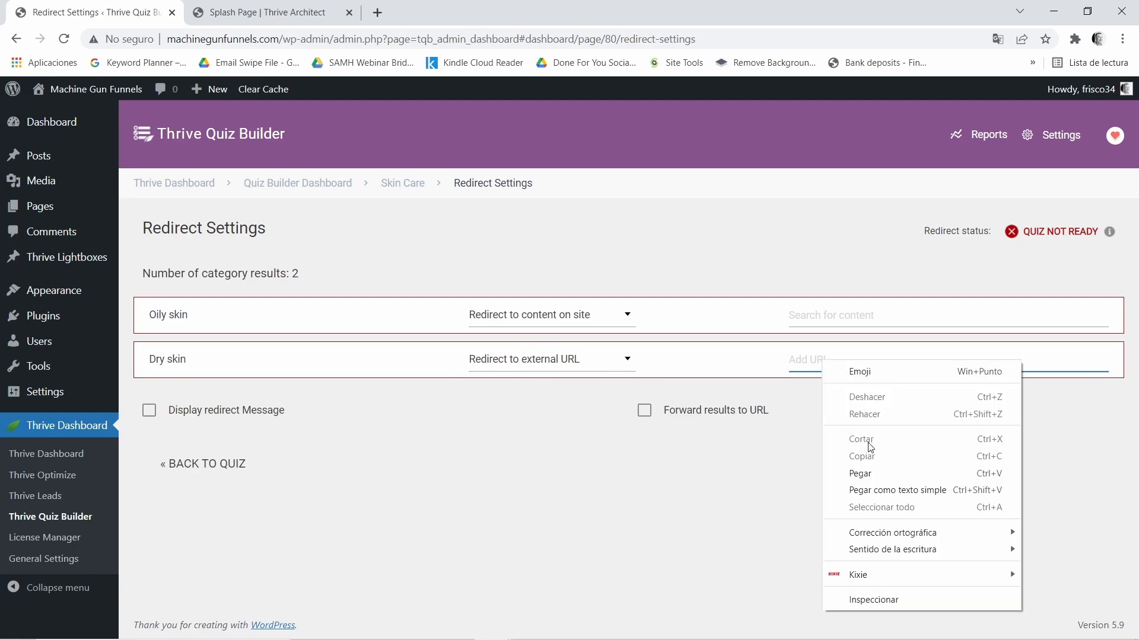
{"action": "left_click", "coordinate": [861, 474]}
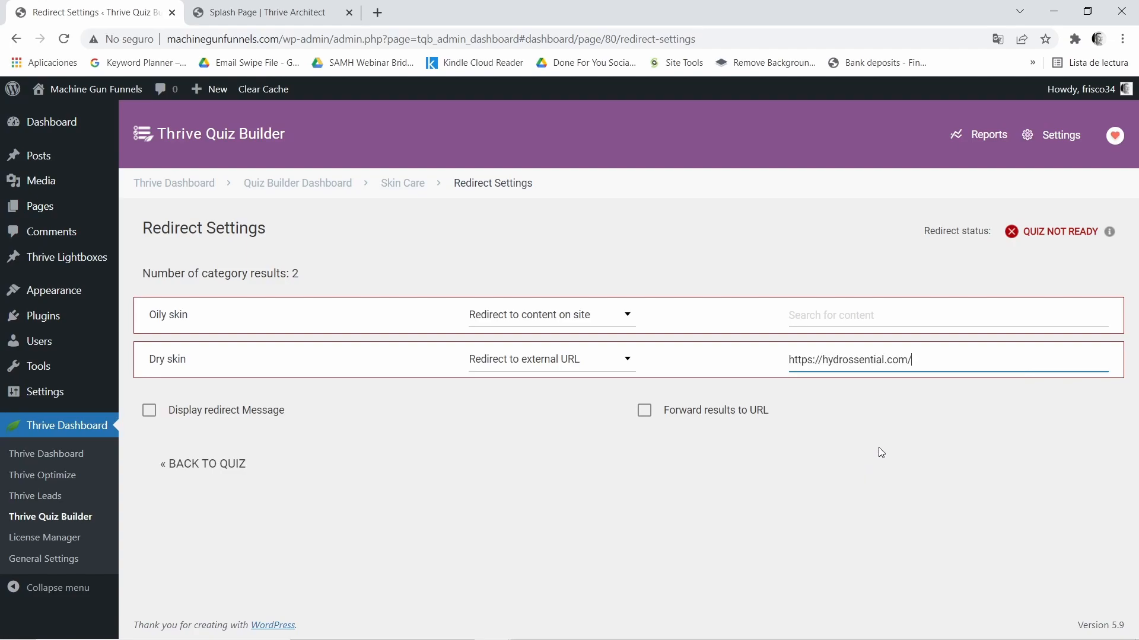
{"action": "key", "text": "Return"}
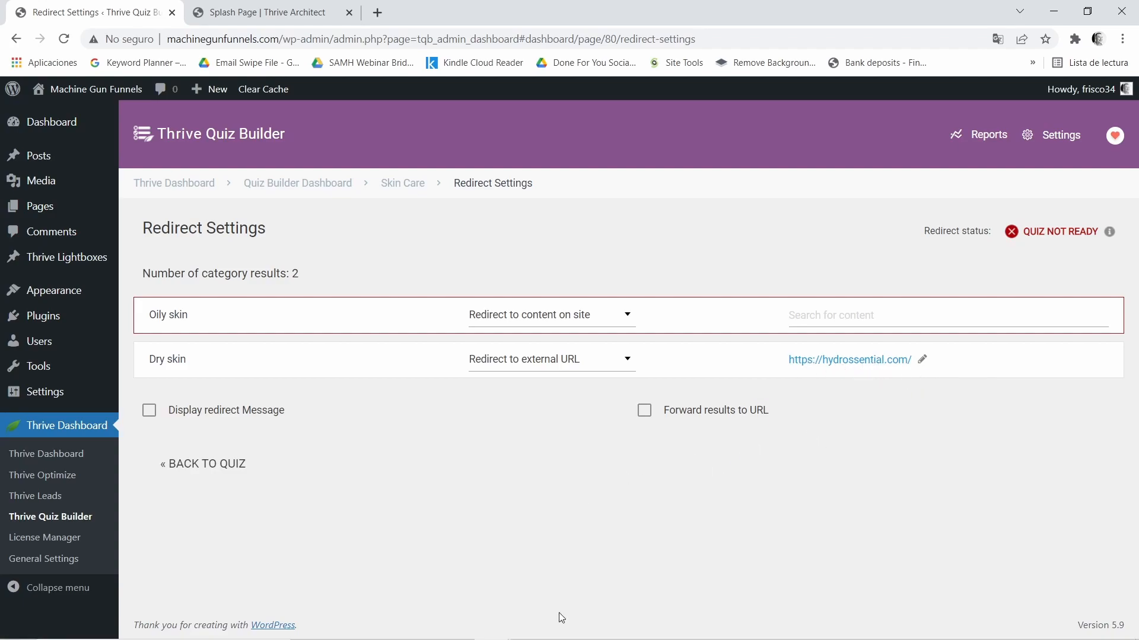
{"action": "mouse_move", "coordinate": [477, 636]}
{"action": "left_click", "coordinate": [415, 537]}
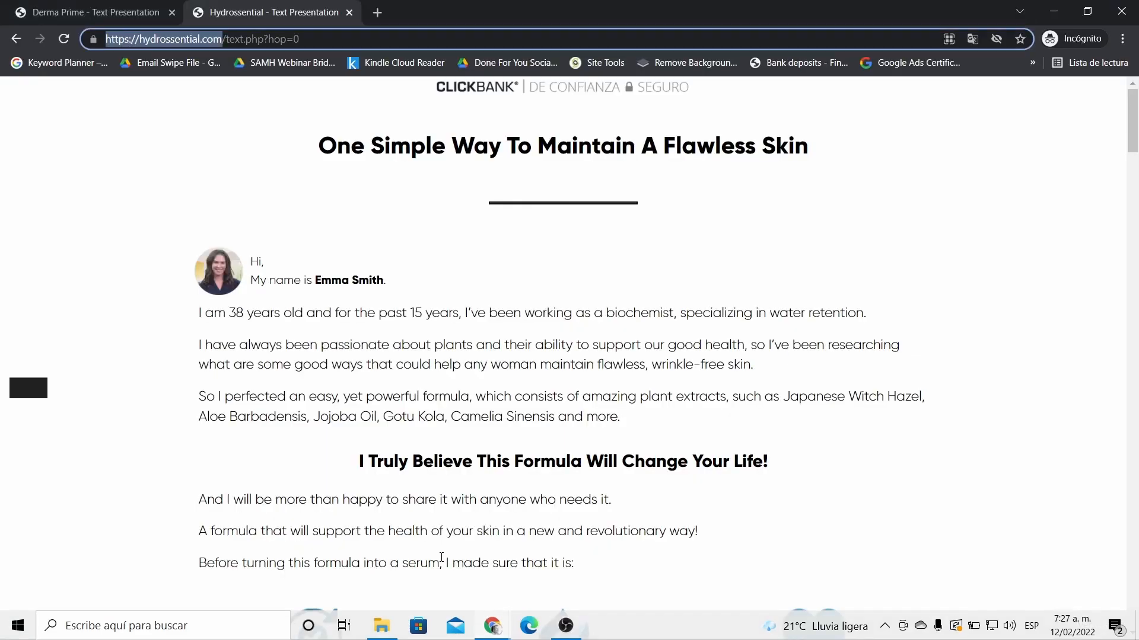
{"action": "left_click", "coordinate": [110, 18]}
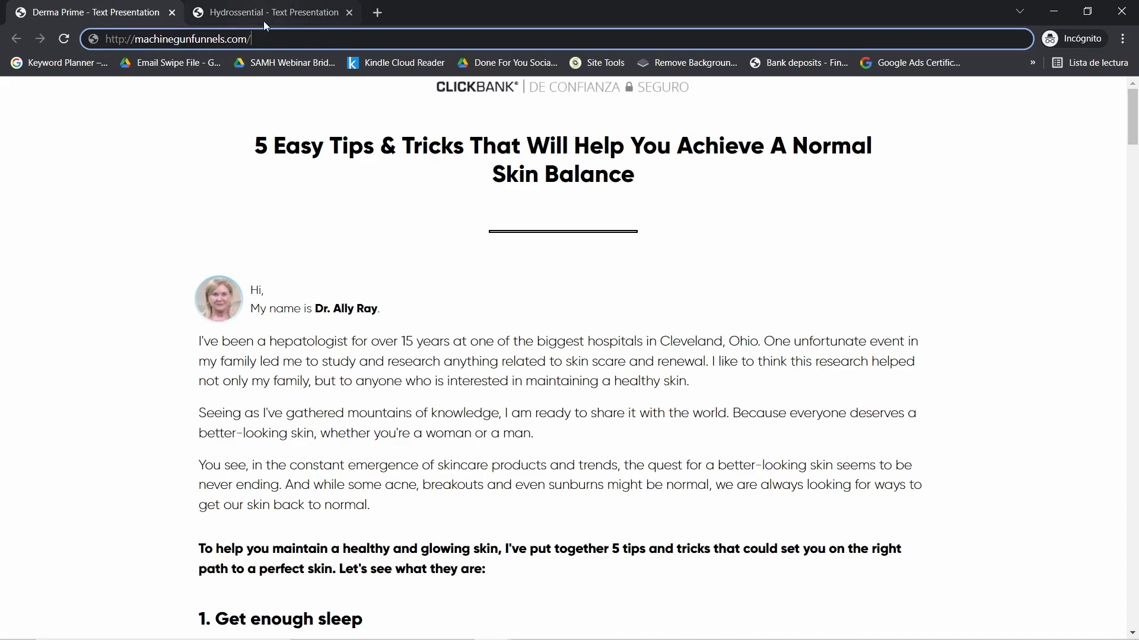
{"action": "scroll", "coordinate": [300, 247], "scroll_direction": "down", "scroll_amount": 5}
{"action": "scroll", "coordinate": [300, 246], "scroll_direction": "up", "scroll_amount": 5}
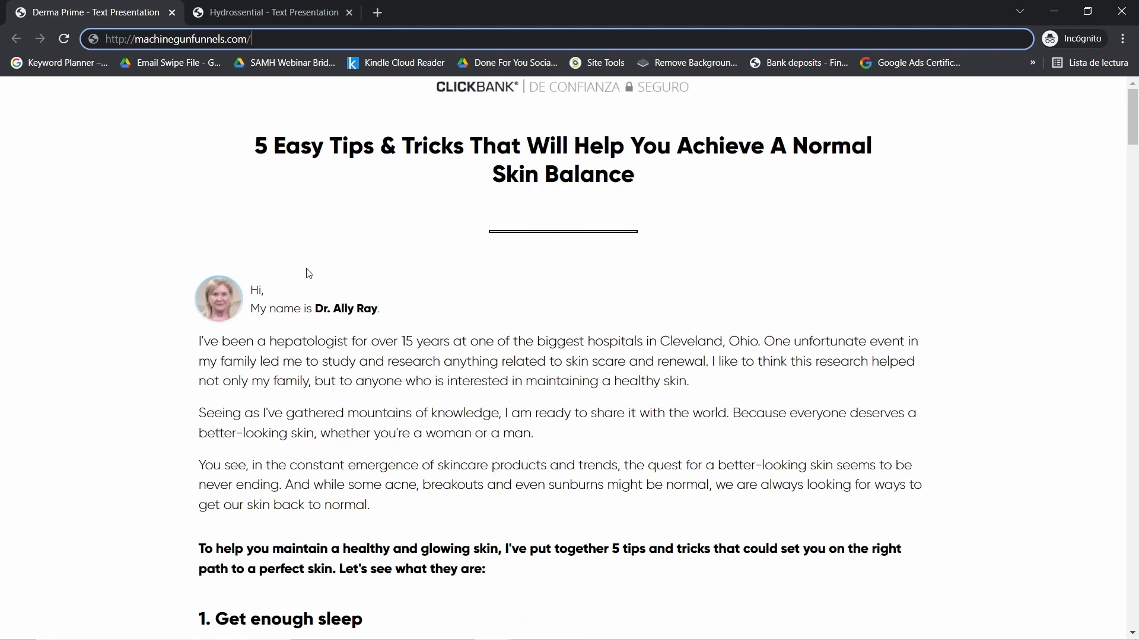
{"action": "double_click", "coordinate": [251, 39]}
{"action": "double_click", "coordinate": [250, 38]}
{"action": "right_click", "coordinate": [249, 38]}
{"action": "triple_click", "coordinate": [250, 39]}
{"action": "right_click", "coordinate": [250, 39]}
{"action": "left_click", "coordinate": [283, 116]}
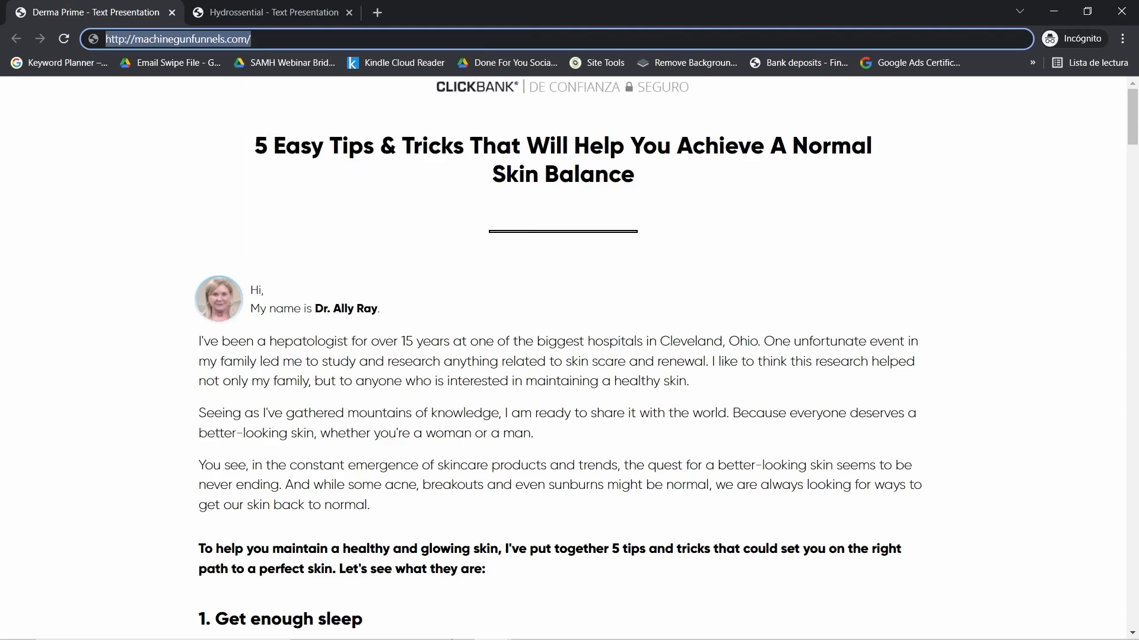
Step: Return to the quiz's redirect settings and set the Oily skin result to redirect to an external URL
{"action": "mouse_move", "coordinate": [498, 625]}
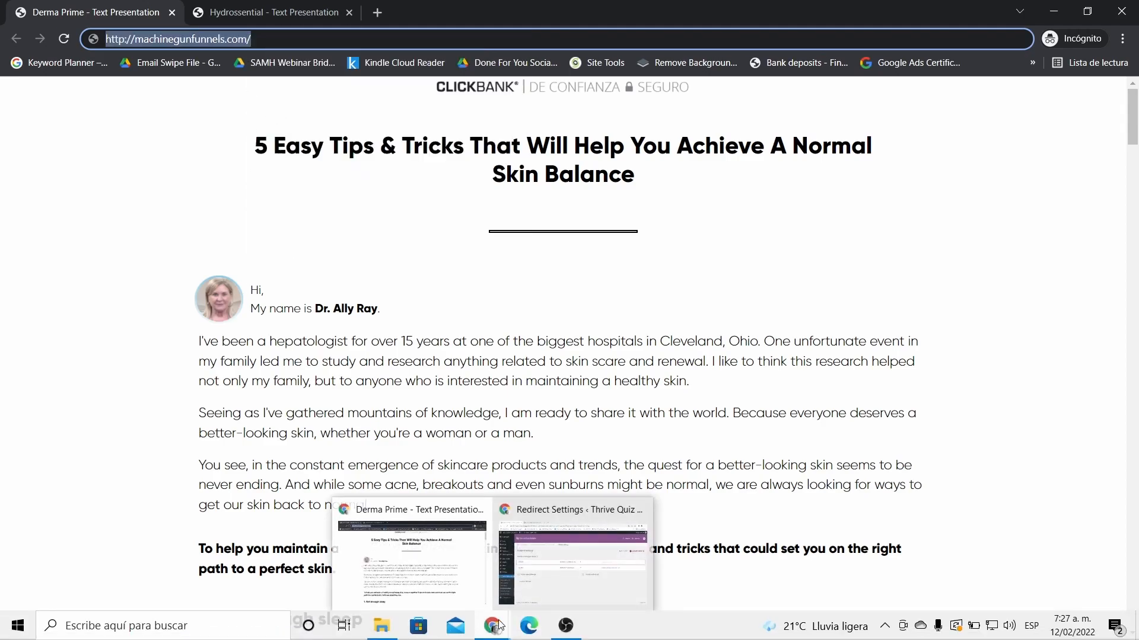
{"action": "left_click", "coordinate": [530, 572]}
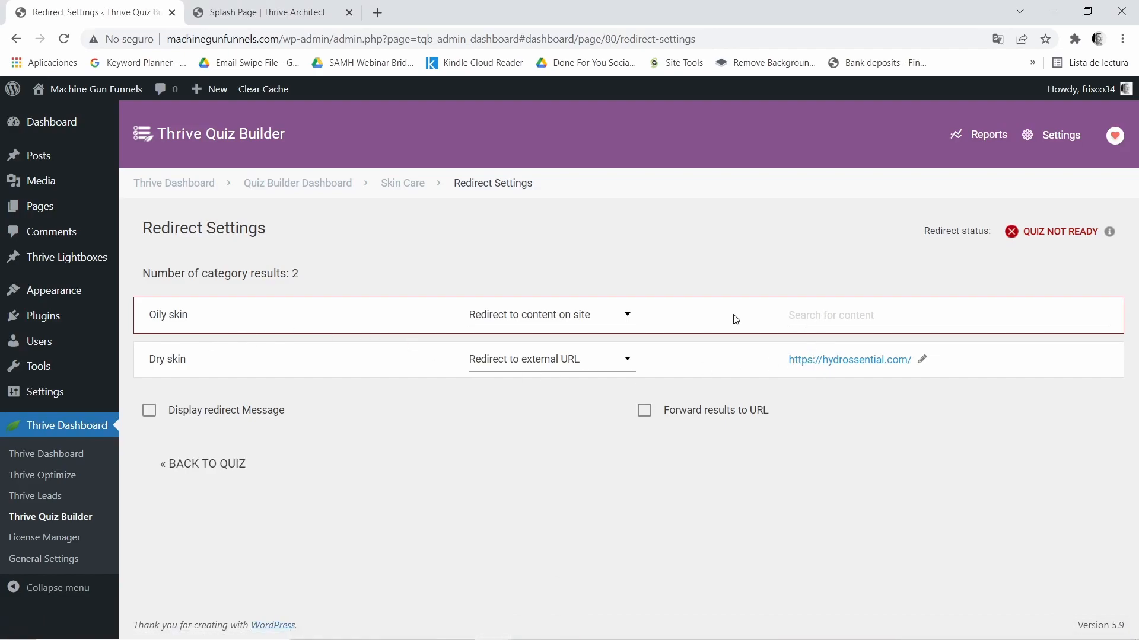
{"action": "left_click", "coordinate": [626, 316]}
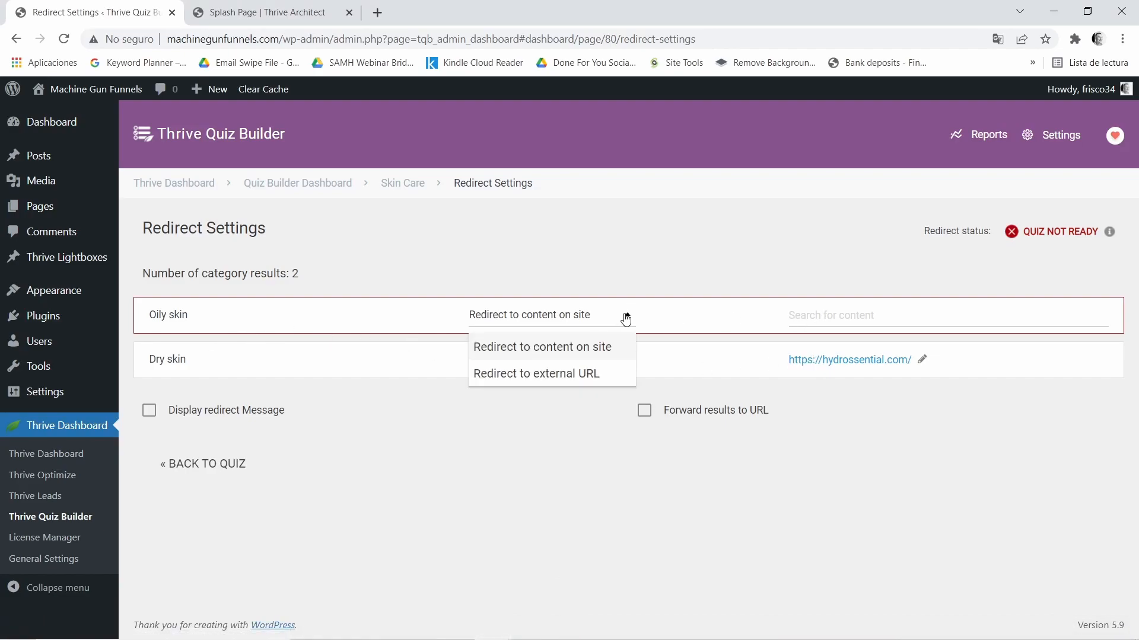
{"action": "left_click", "coordinate": [521, 379]}
{"action": "right_click", "coordinate": [852, 311]}
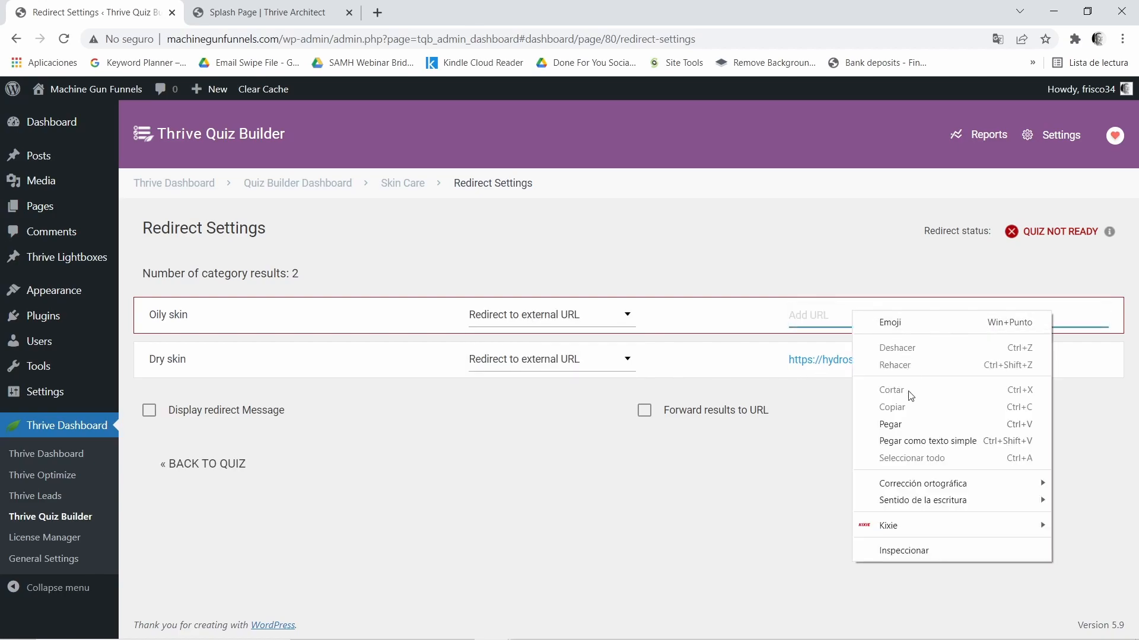
{"action": "left_click", "coordinate": [902, 425]}
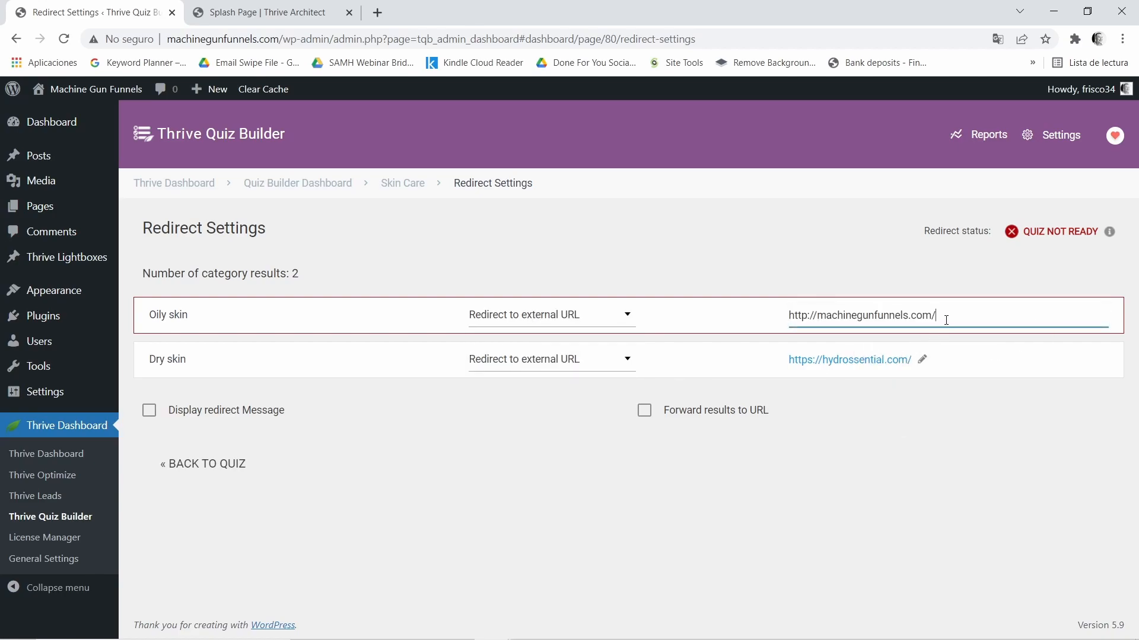
{"action": "left_click_drag", "start_coordinate": [947, 320], "coordinate": [769, 308]}
{"action": "key", "text": "BackSpace"}
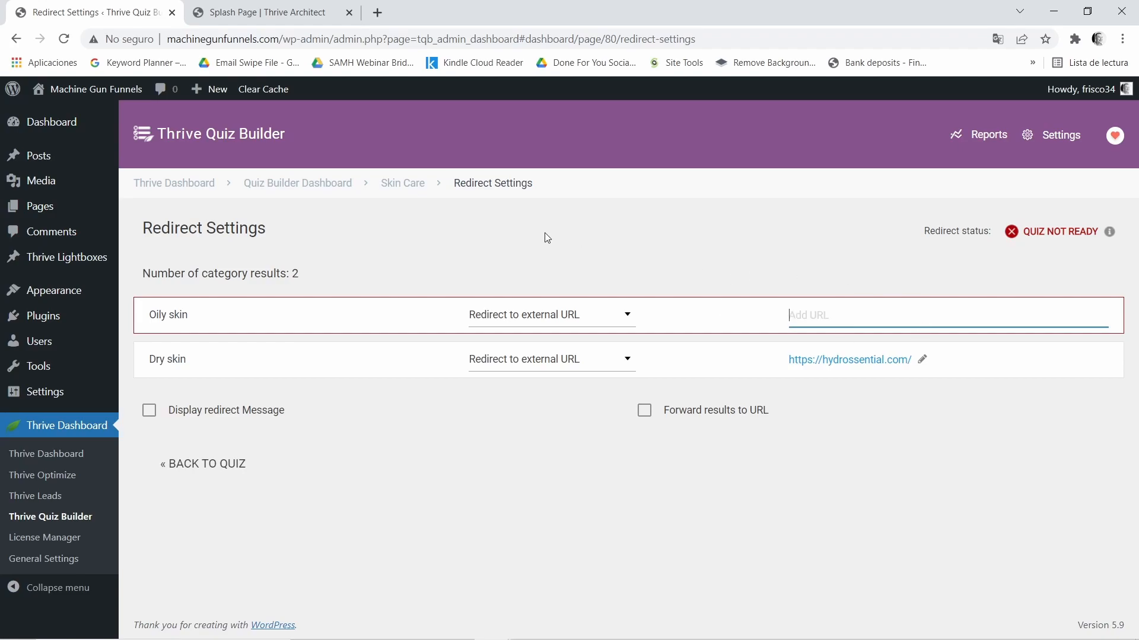
Step: Switch to the incognito Chrome window, reload the Derma Prime page and copy its address dermaprimeplus.com/text.php
{"action": "mouse_move", "coordinate": [493, 633]}
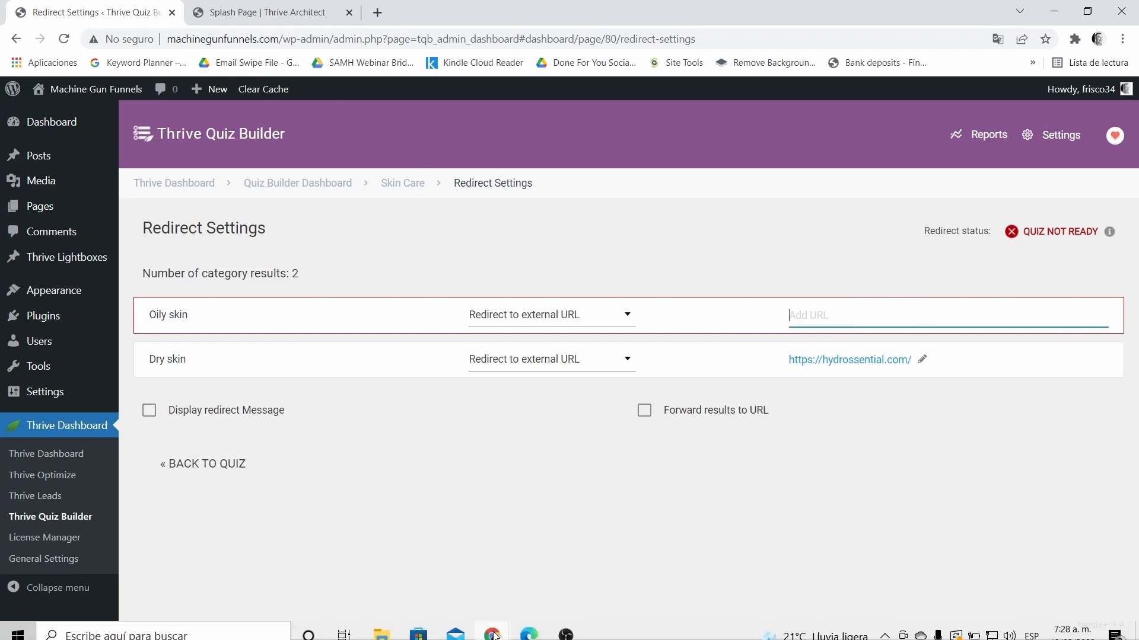
{"action": "left_click", "coordinate": [409, 536]}
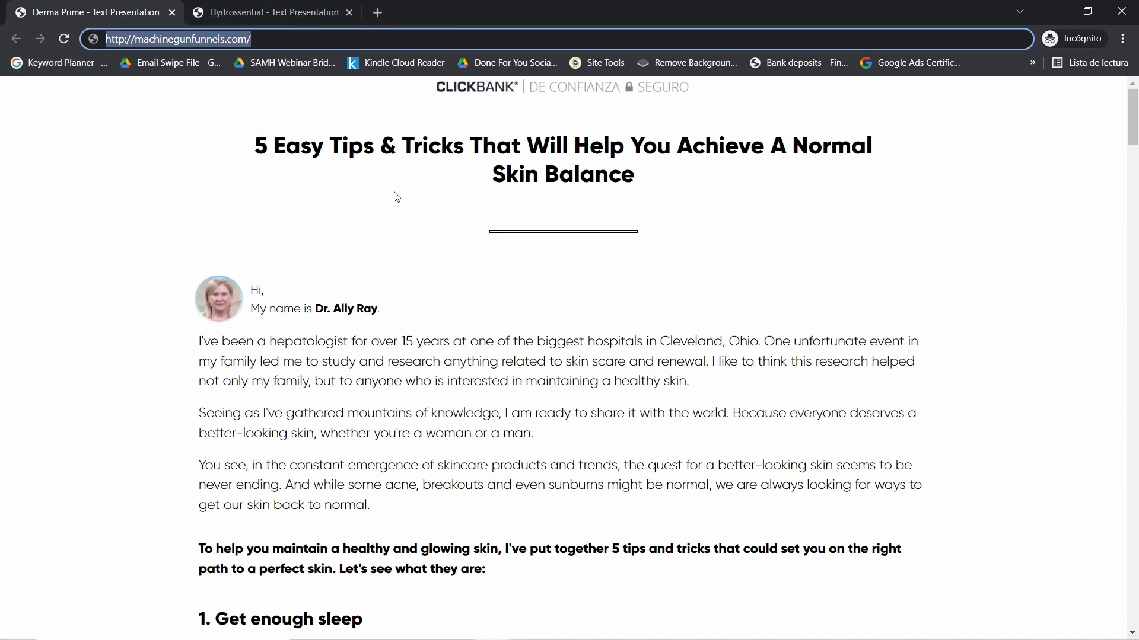
{"action": "left_click", "coordinate": [65, 40]}
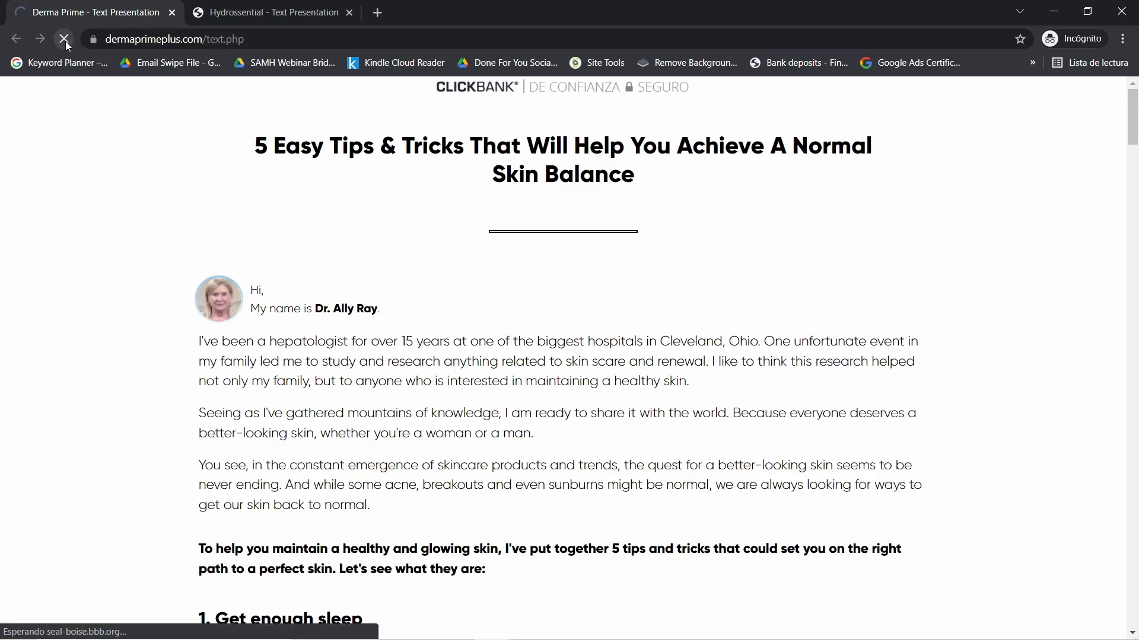
{"action": "left_click", "coordinate": [190, 42]}
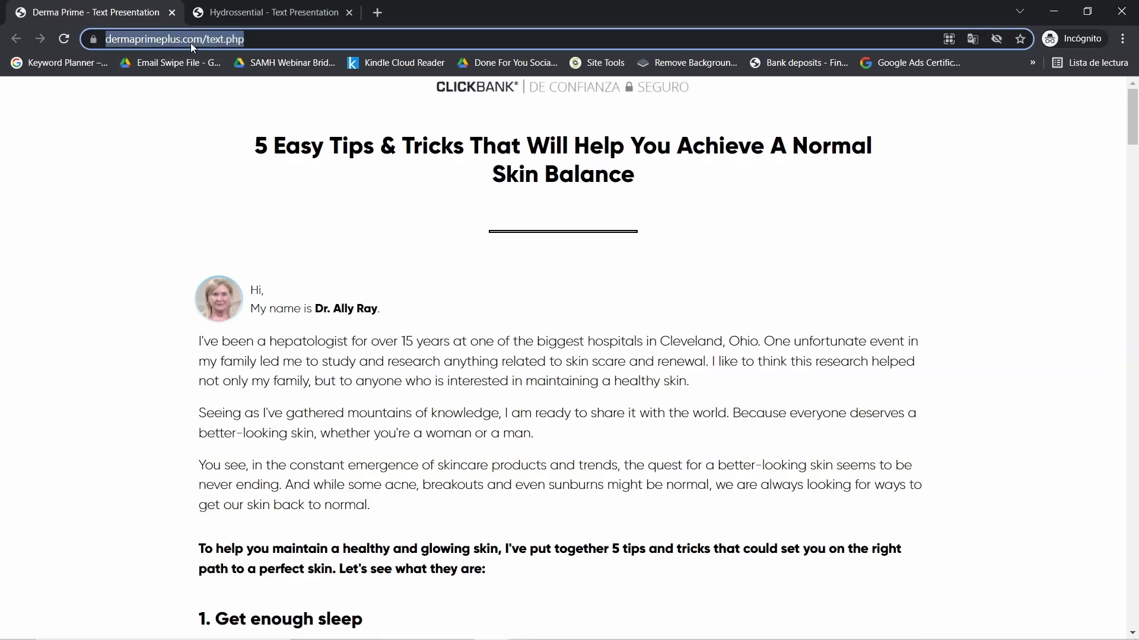
{"action": "right_click", "coordinate": [190, 42]}
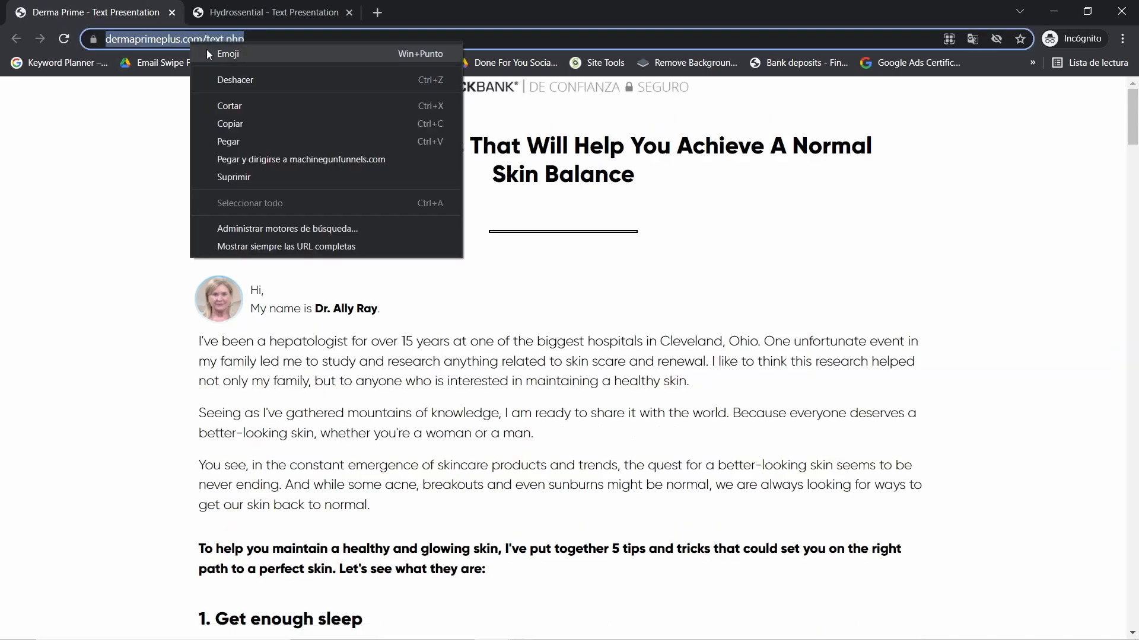
{"action": "left_click", "coordinate": [231, 124]}
{"action": "mouse_move", "coordinate": [497, 631]}
{"action": "left_click", "coordinate": [575, 574]}
{"action": "left_click", "coordinate": [839, 312]}
{"action": "right_click", "coordinate": [838, 313]}
{"action": "left_click", "coordinate": [613, 310]}
{"action": "left_click", "coordinate": [544, 379]}
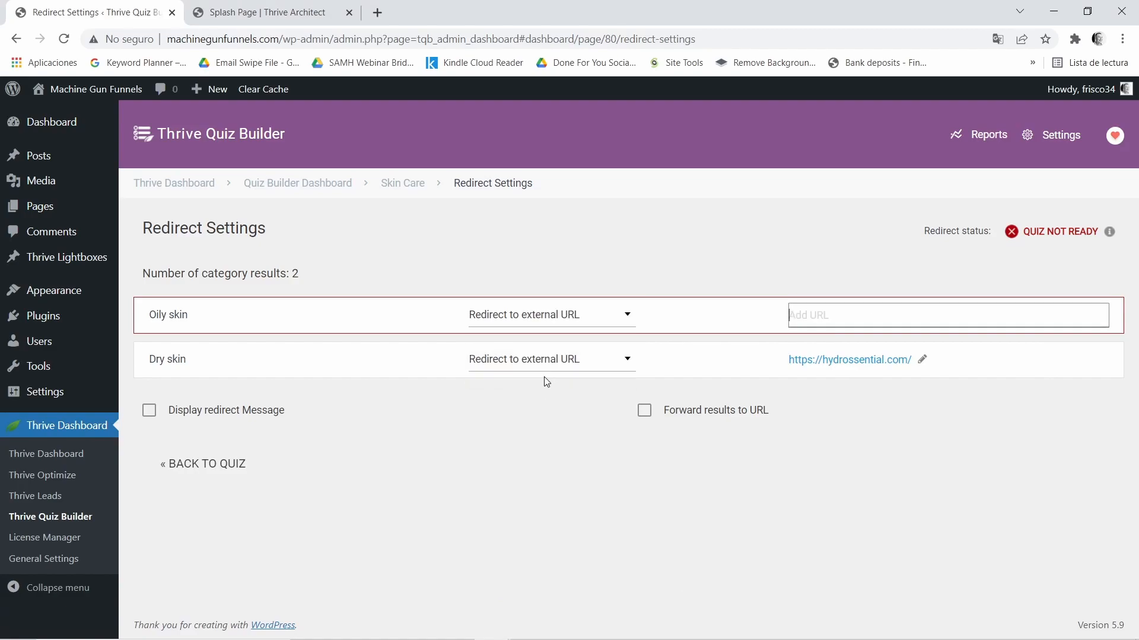
{"action": "right_click", "coordinate": [867, 315]}
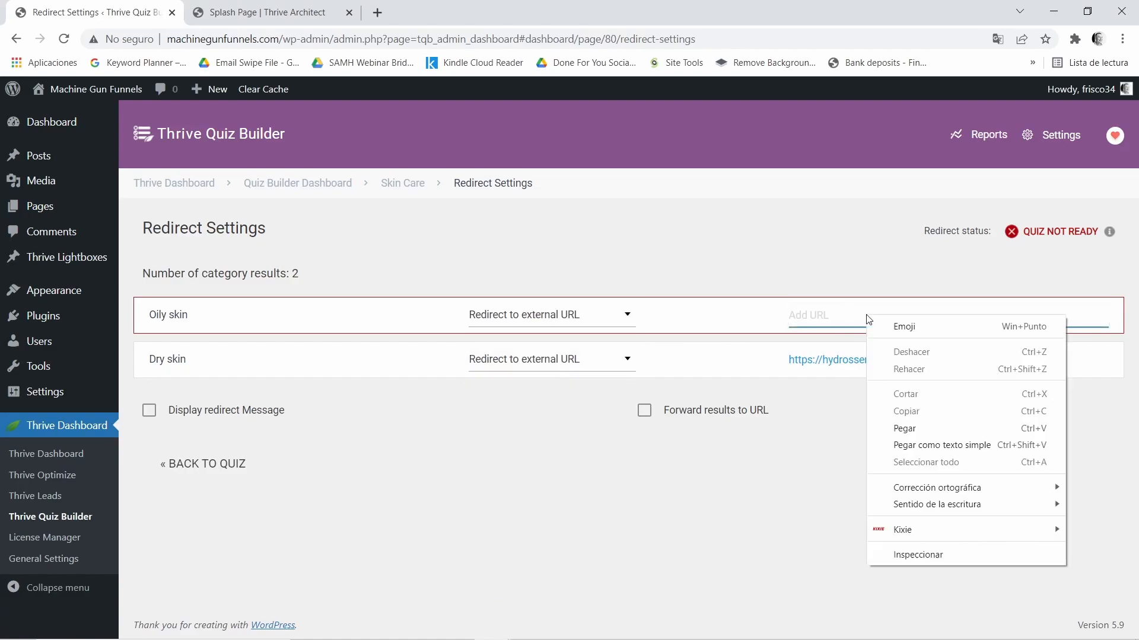
{"action": "left_click", "coordinate": [901, 431]}
{"action": "key", "text": "Return"}
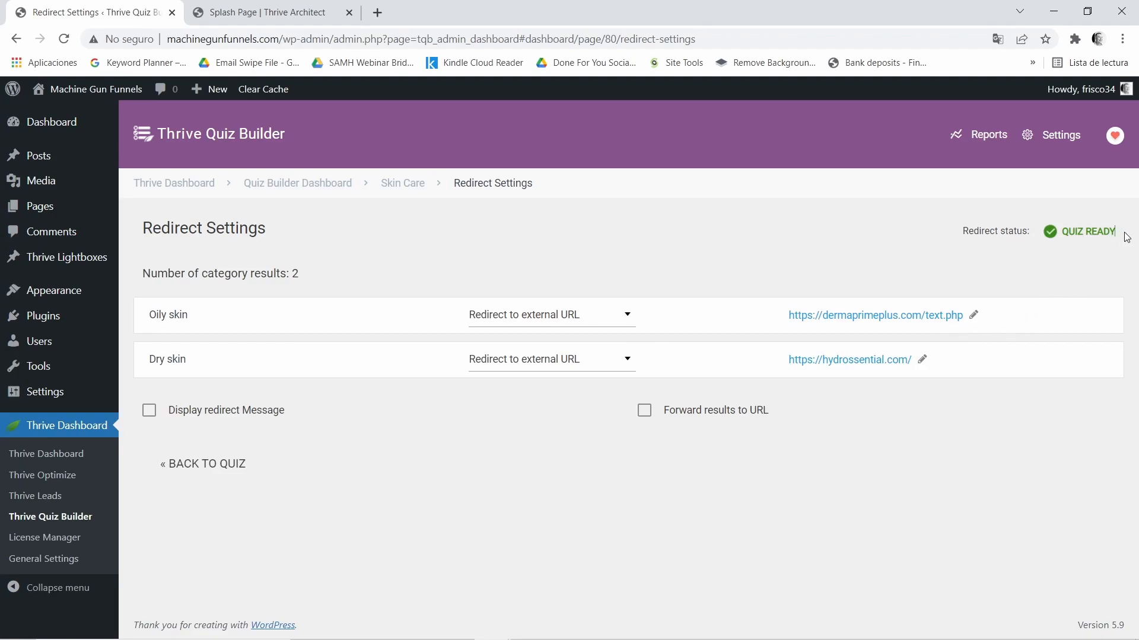
{"action": "left_click_drag", "start_coordinate": [1124, 236], "coordinate": [1069, 235]}
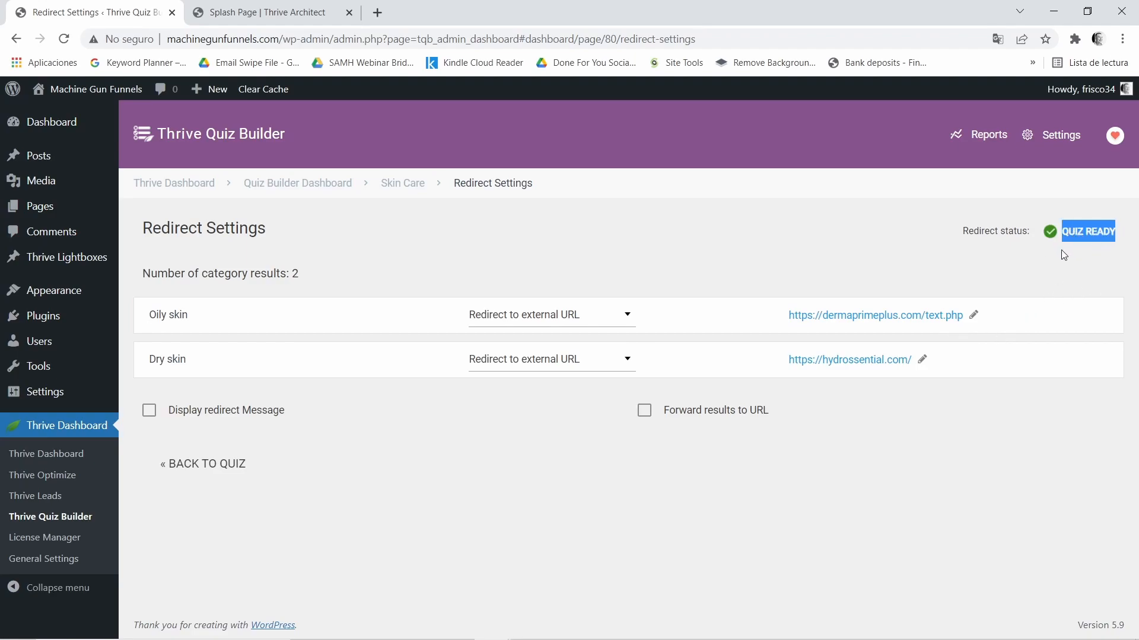
Step: Return to the Skin Care quiz overview and copy the quiz shortcode [tqb_quiz id='78']
{"action": "left_click", "coordinate": [230, 462]}
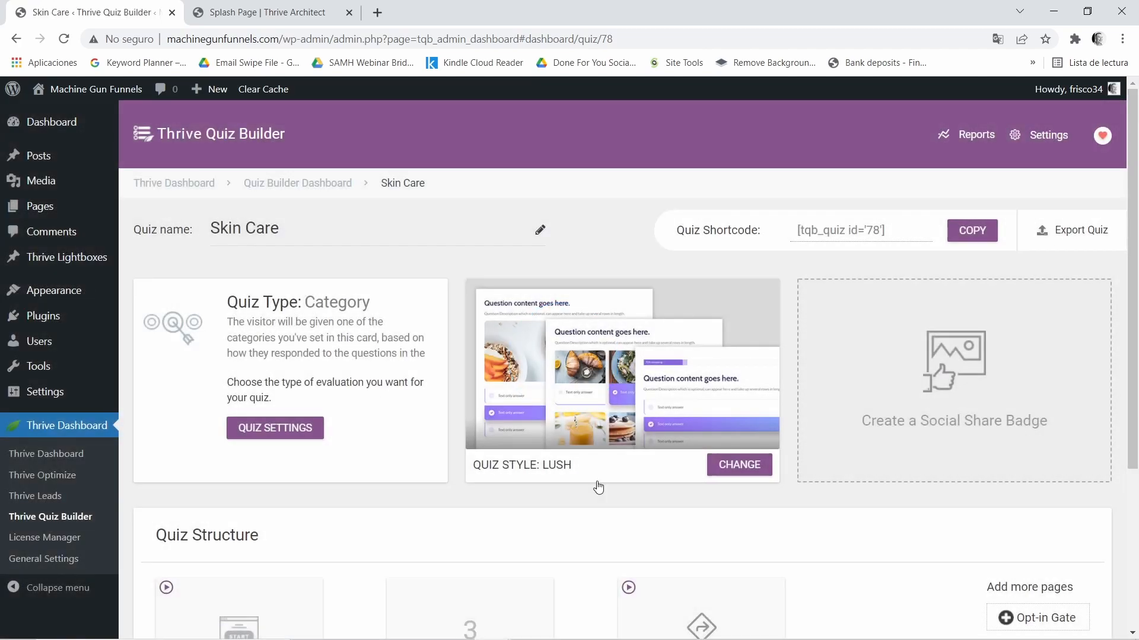
{"action": "scroll", "coordinate": [918, 432], "scroll_direction": "down", "scroll_amount": 4}
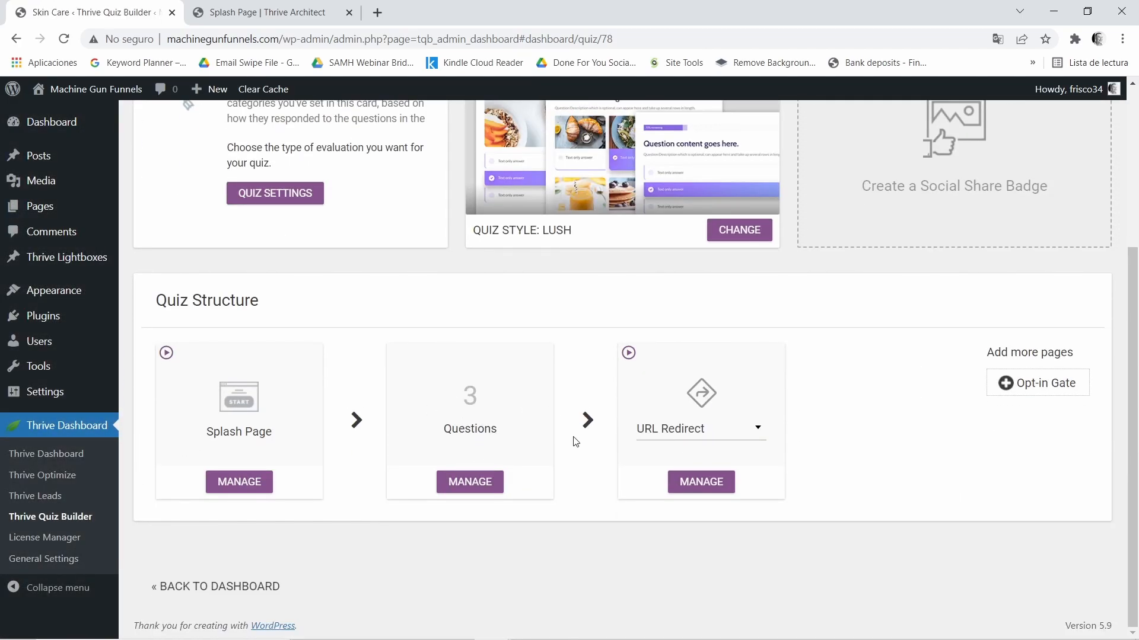
{"action": "scroll", "coordinate": [727, 461], "scroll_direction": "up", "scroll_amount": 3}
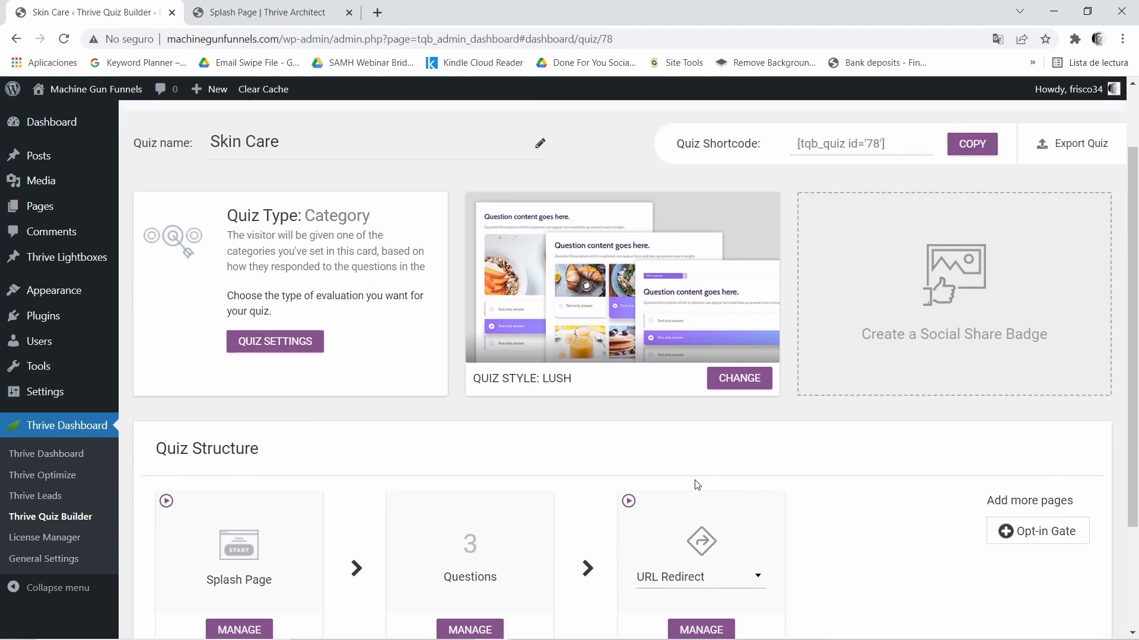
{"action": "scroll", "coordinate": [688, 478], "scroll_direction": "up", "scroll_amount": 2}
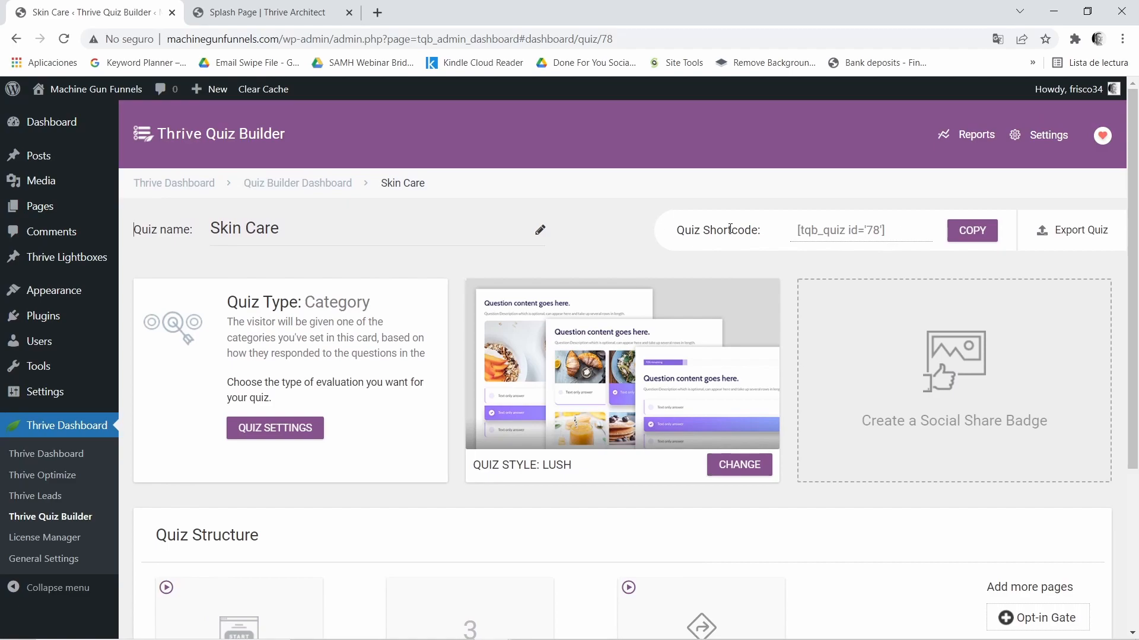
{"action": "left_click", "coordinate": [966, 235]}
{"action": "key", "text": "ctrl+c"}
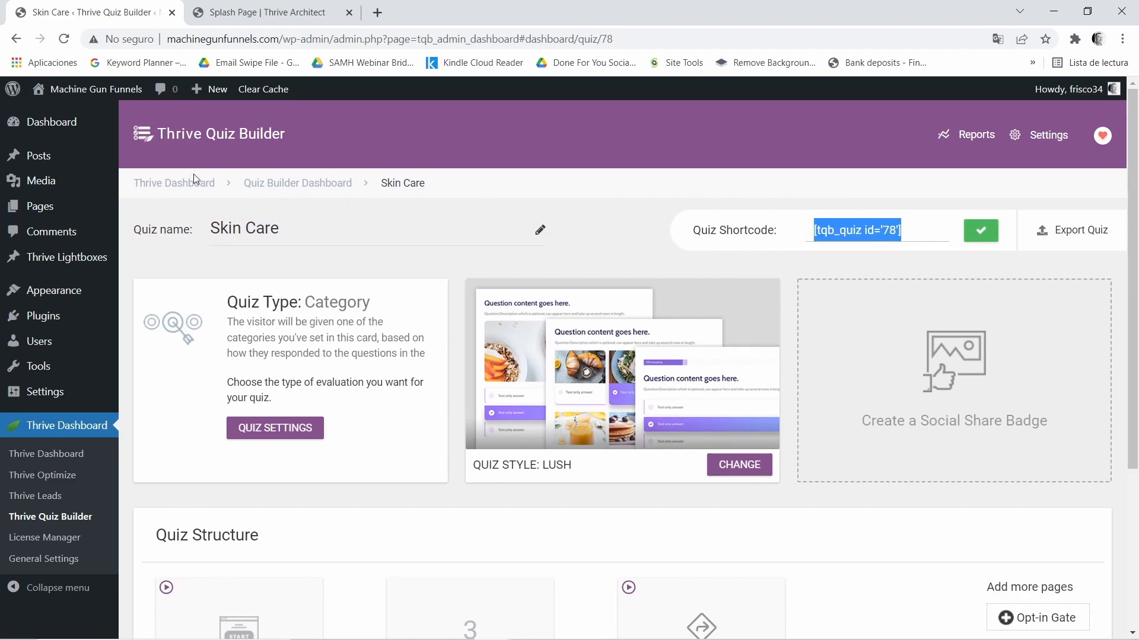
Step: Create a new WordPress page and title it Skin Care
{"action": "mouse_move", "coordinate": [33, 326]}
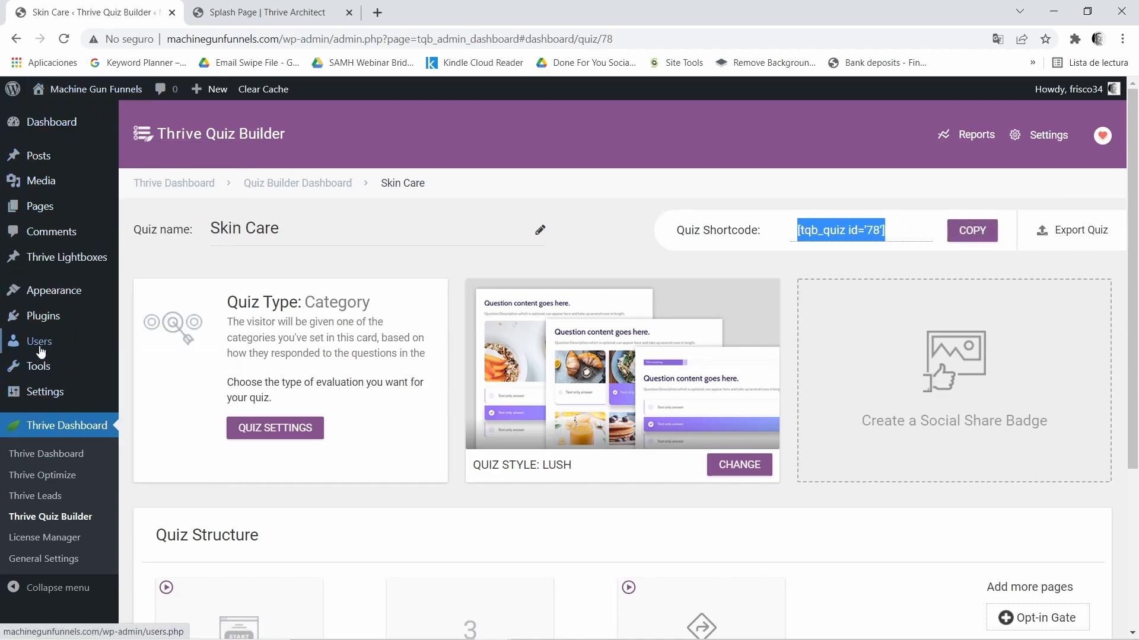
{"action": "mouse_move", "coordinate": [37, 212]}
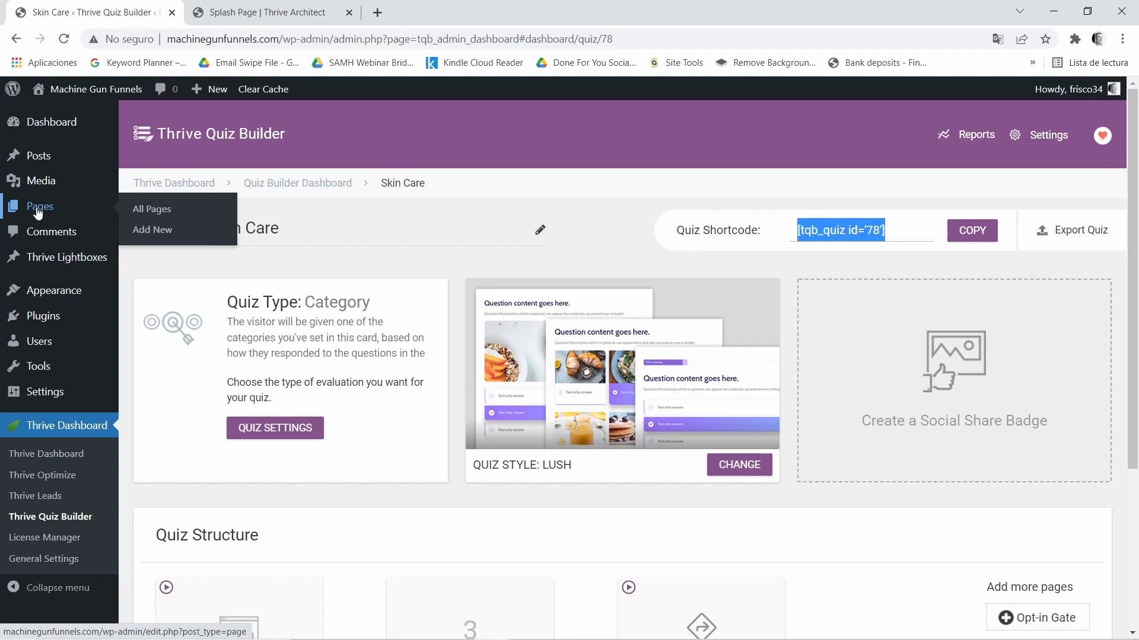
{"action": "left_click", "coordinate": [153, 232]}
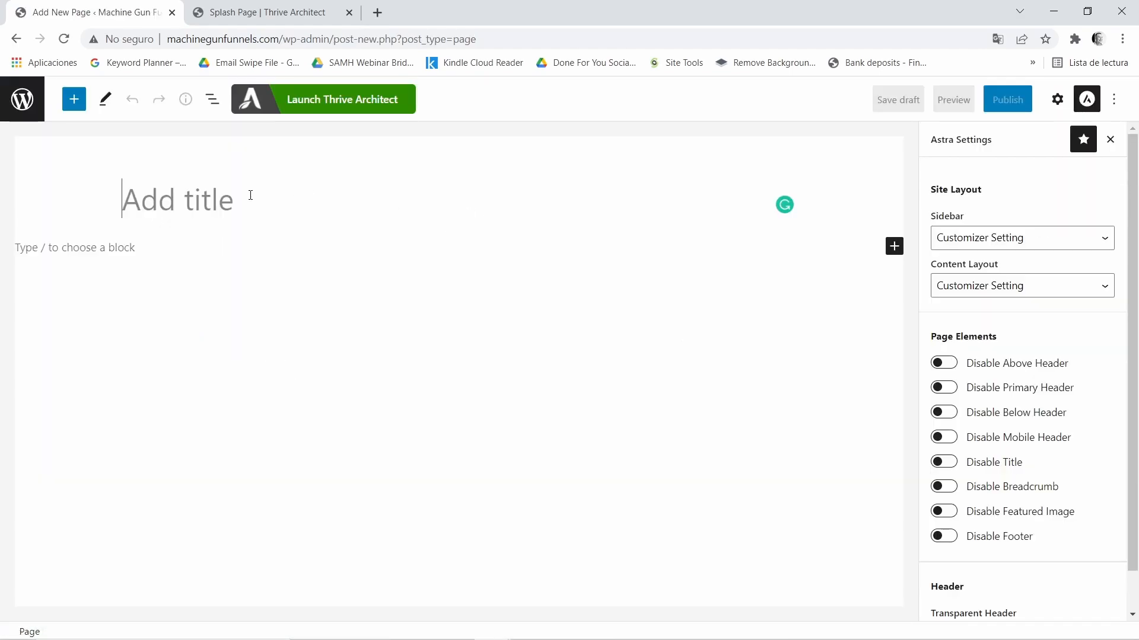
{"action": "type", "text": "S"}
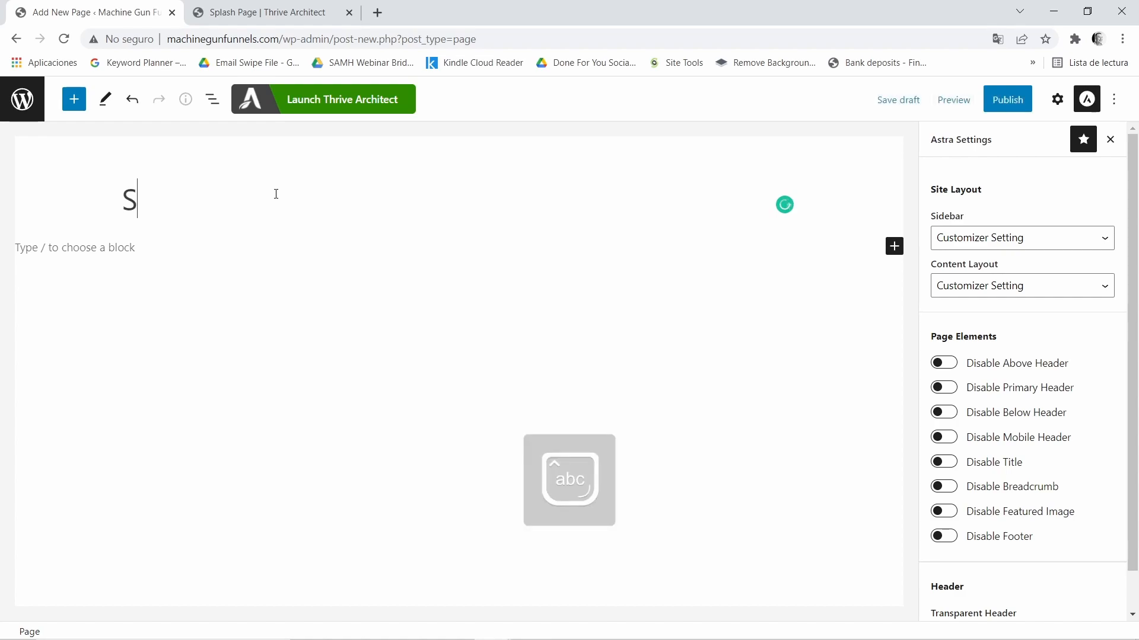
{"action": "type", "text": "kin Care"}
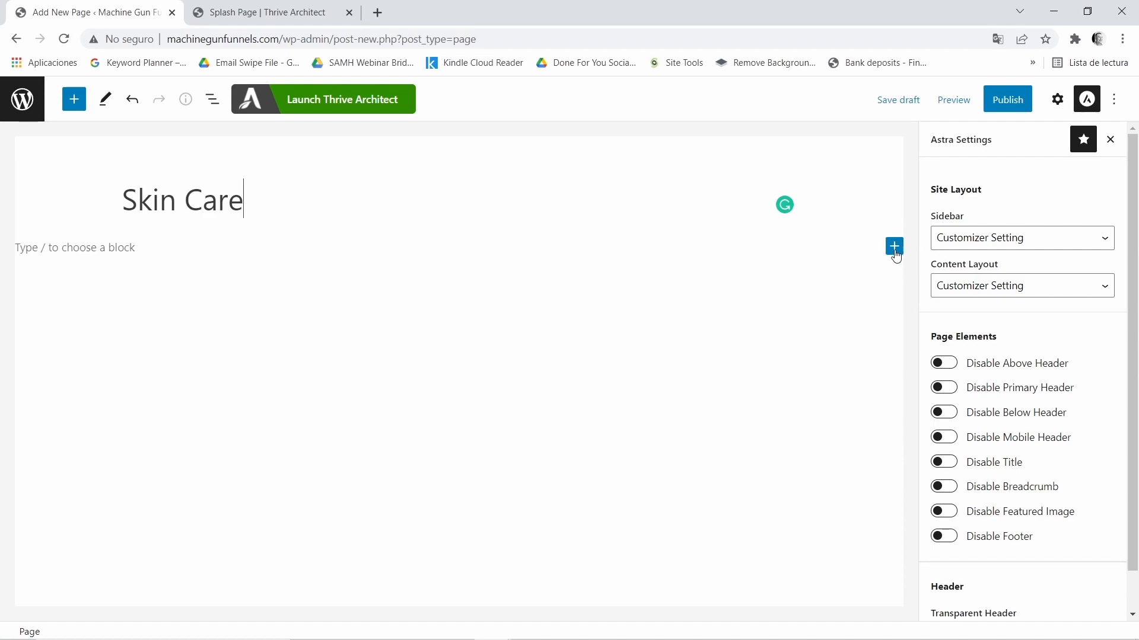
Step: Add a Shortcode block to the page and paste the quiz shortcode [tqb_quiz id='78'] into it
{"action": "left_click", "coordinate": [899, 251]}
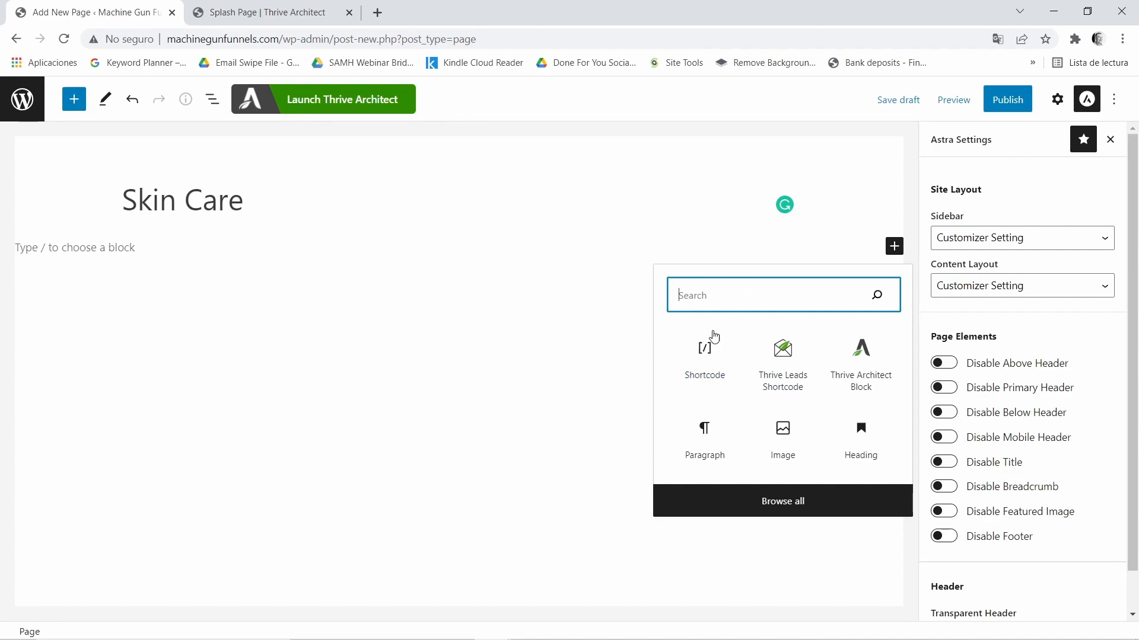
{"action": "left_click", "coordinate": [704, 371]}
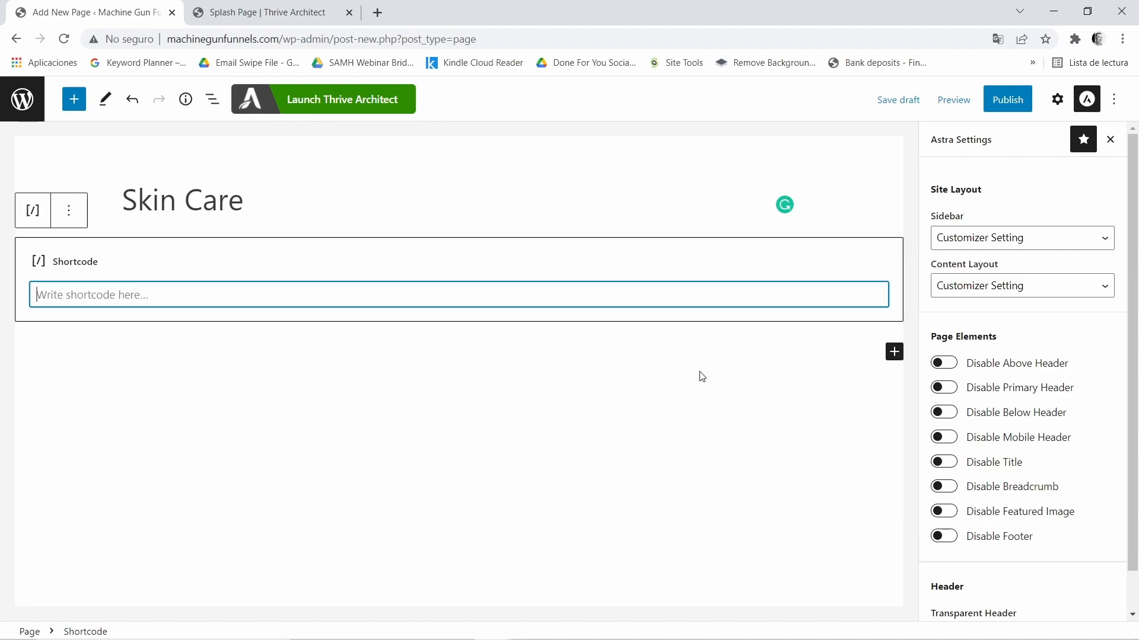
{"action": "right_click", "coordinate": [83, 294]}
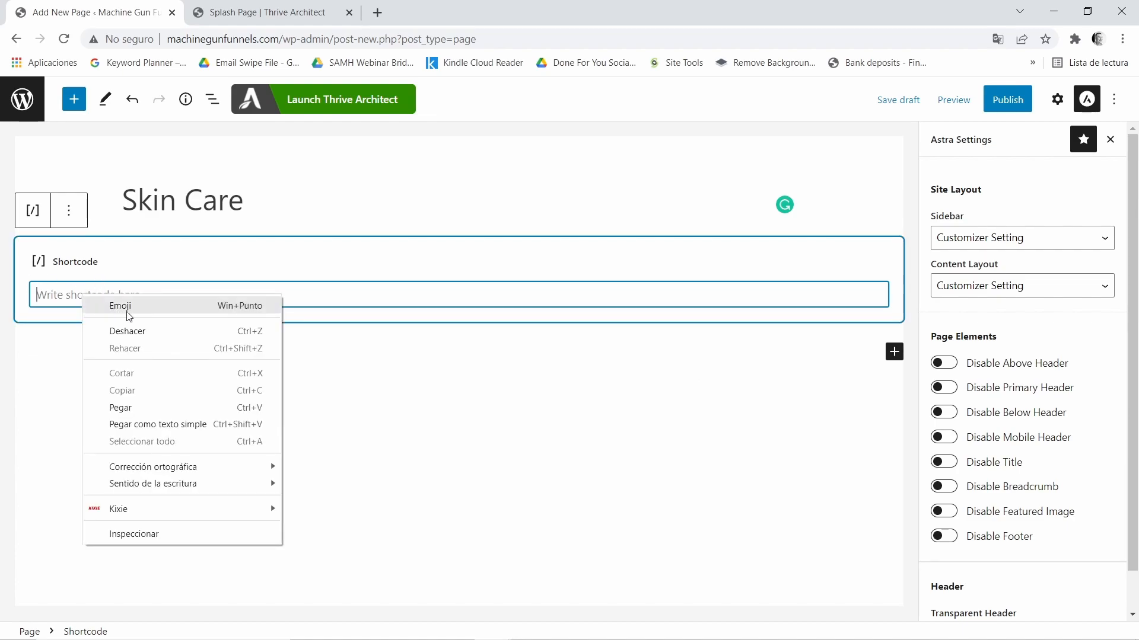
{"action": "left_click", "coordinate": [121, 408]}
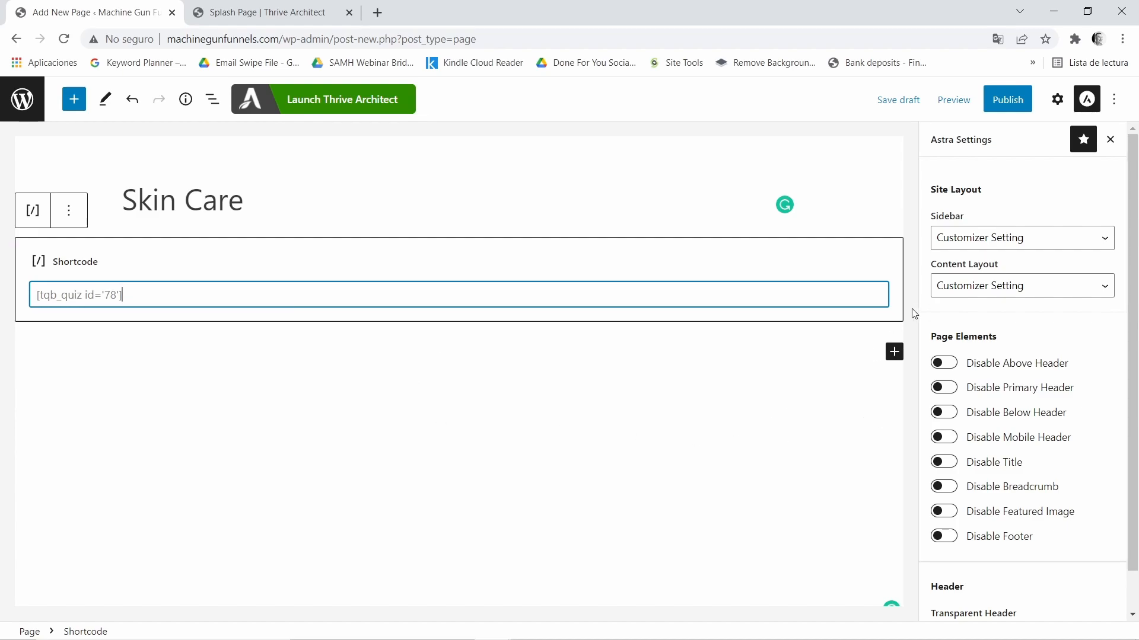
Step: Set the page's sidebar to No Sidebar and its content layout to Full Width / Stretched
{"action": "left_click", "coordinate": [1100, 239]}
{"action": "left_click", "coordinate": [975, 302]}
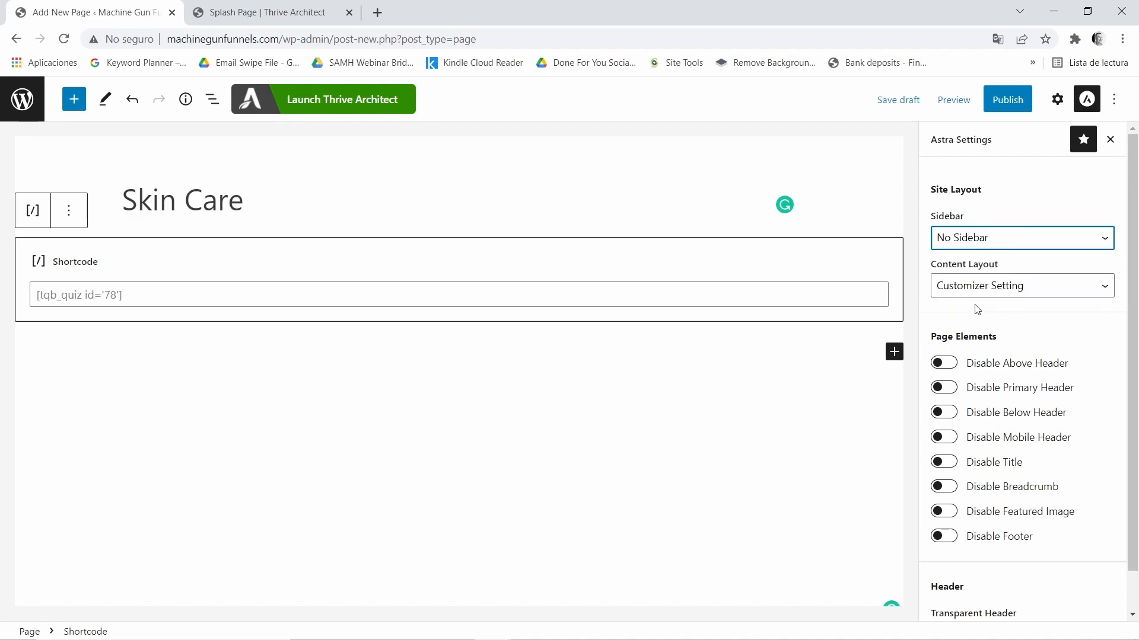
{"action": "left_click", "coordinate": [1065, 289]}
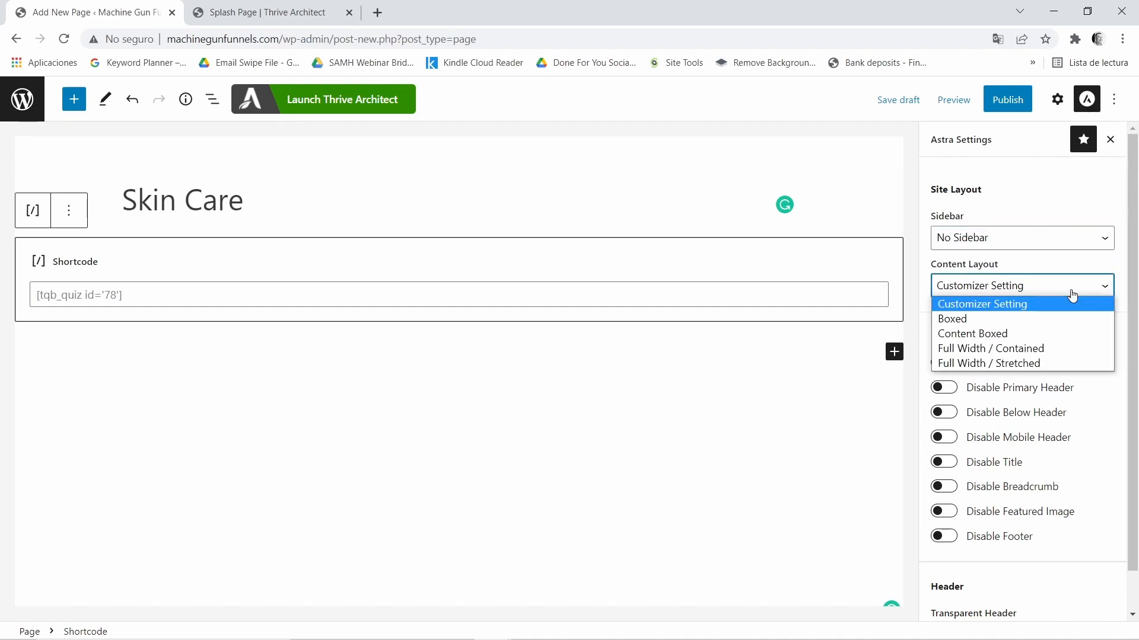
{"action": "left_click", "coordinate": [973, 364]}
Step: Disable all page elements, from Above Header through Title, Breadcrumb and Featured Image to Footer, and publish the page
{"action": "left_click", "coordinate": [955, 368]}
{"action": "left_click", "coordinate": [946, 388]}
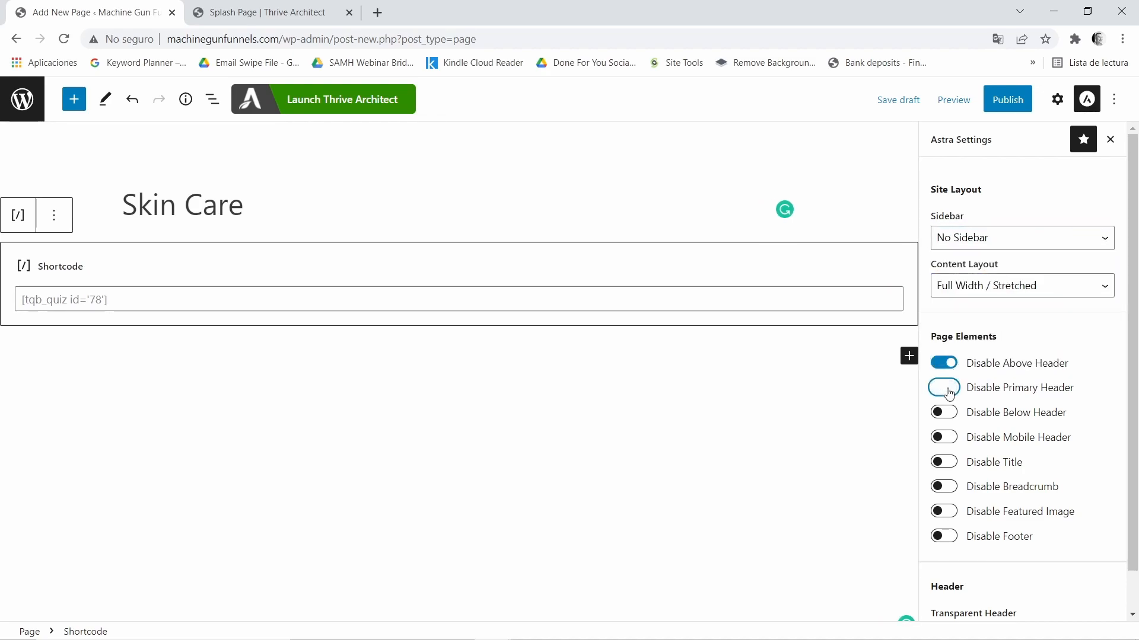
{"action": "left_click", "coordinate": [947, 414]}
{"action": "left_click", "coordinate": [951, 441]}
{"action": "left_click", "coordinate": [949, 465]}
{"action": "left_click", "coordinate": [950, 490]}
{"action": "left_click", "coordinate": [951, 515]}
{"action": "left_click", "coordinate": [948, 537]}
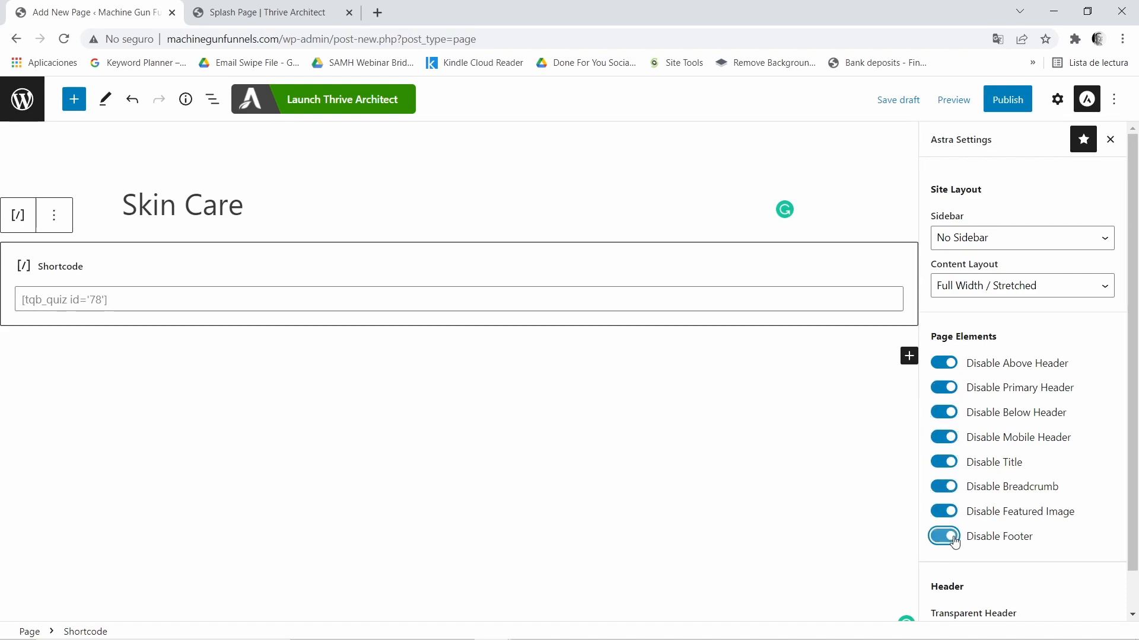
{"action": "left_click", "coordinate": [1003, 104]}
{"action": "left_click", "coordinate": [1001, 111]}
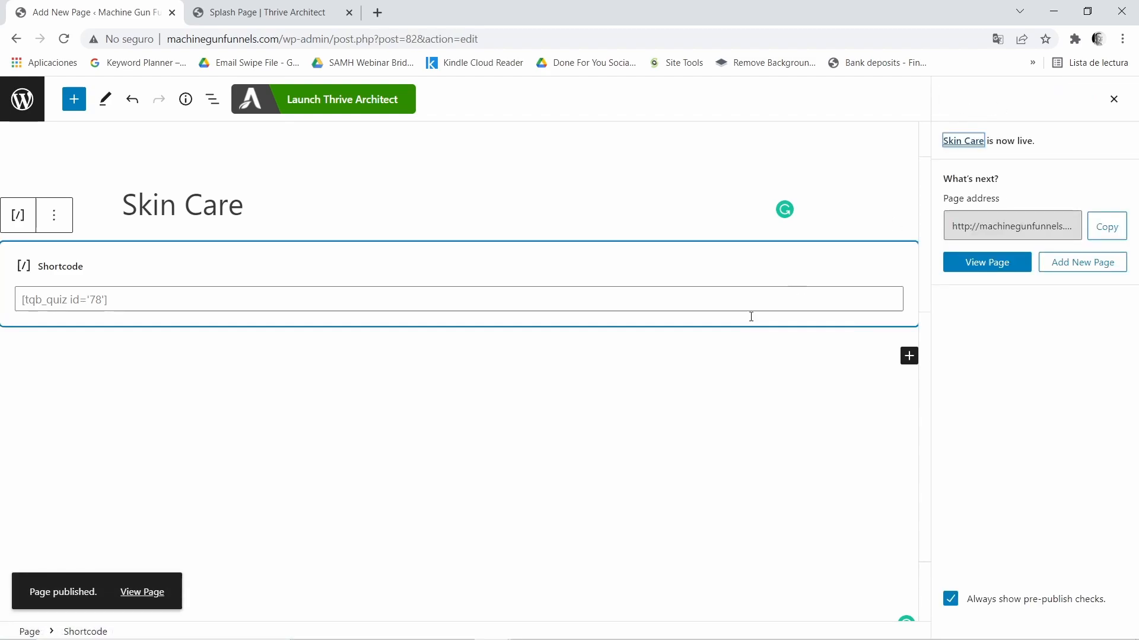
Step: Open the site's Pages list in a new tab and go from there to the theme Customizer
{"action": "right_click", "coordinate": [35, 101]}
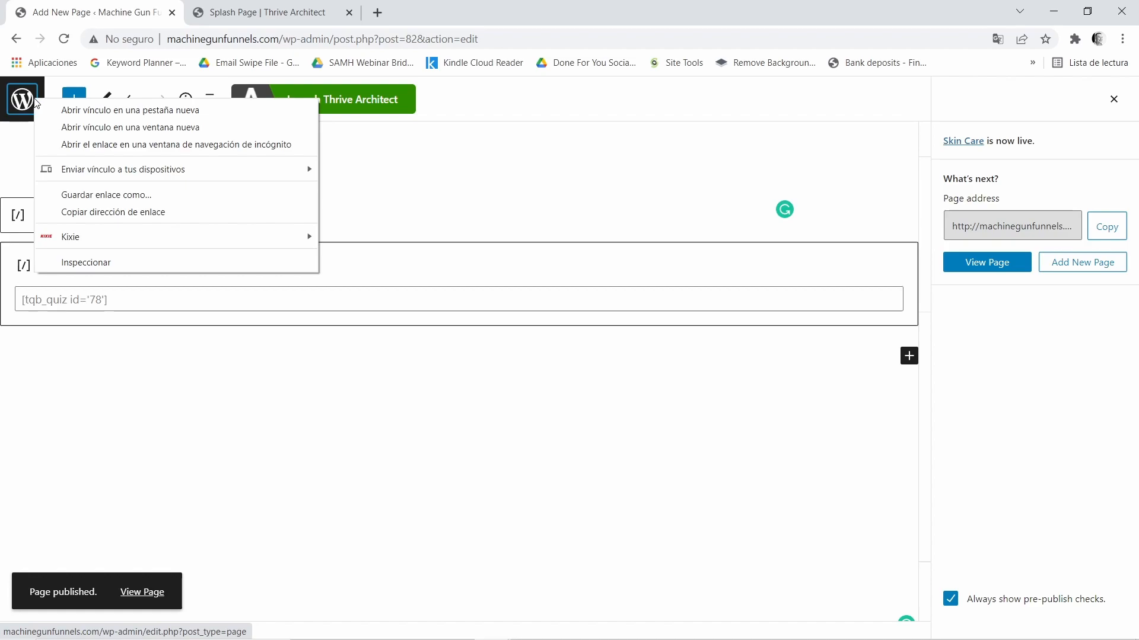
{"action": "left_click", "coordinate": [66, 110]}
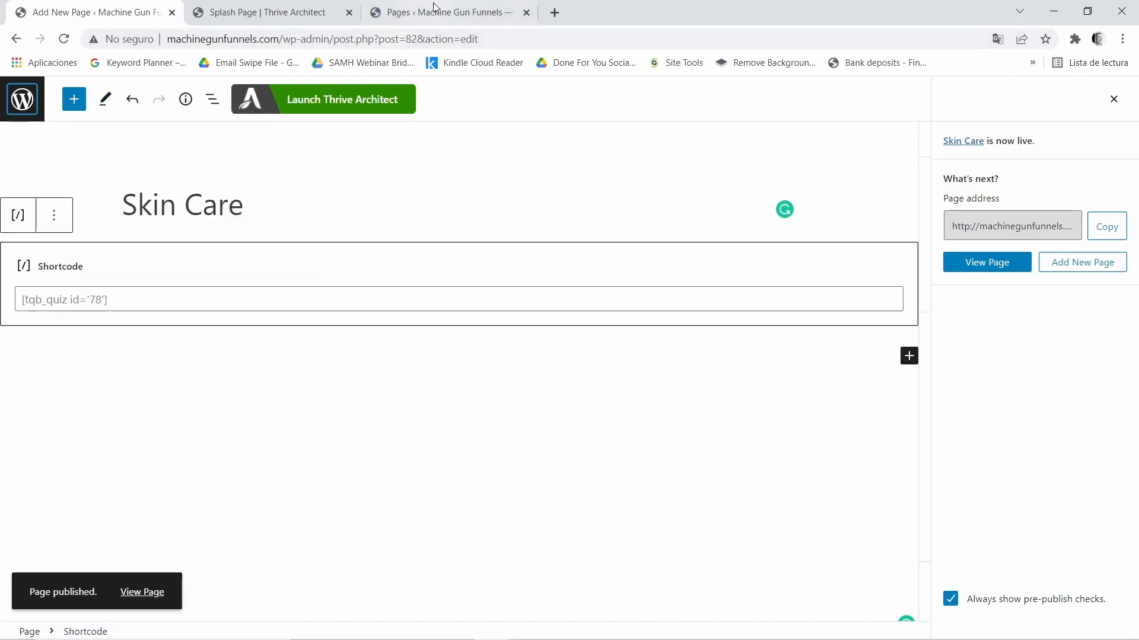
{"action": "left_click", "coordinate": [427, 12]}
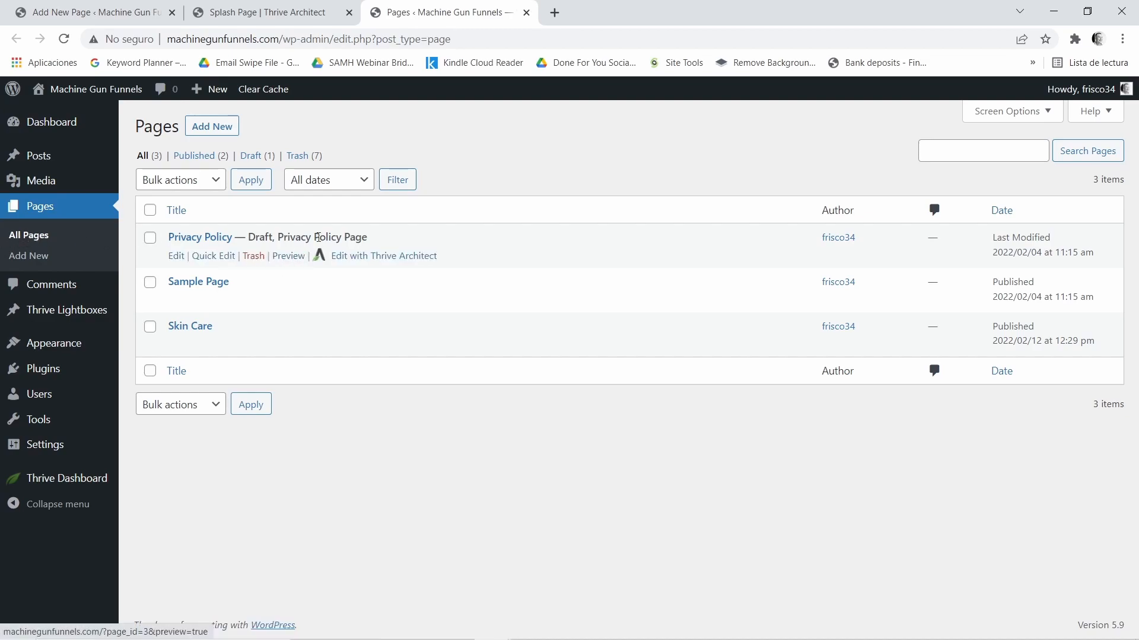
{"action": "mouse_move", "coordinate": [42, 377]}
{"action": "mouse_move", "coordinate": [55, 347]}
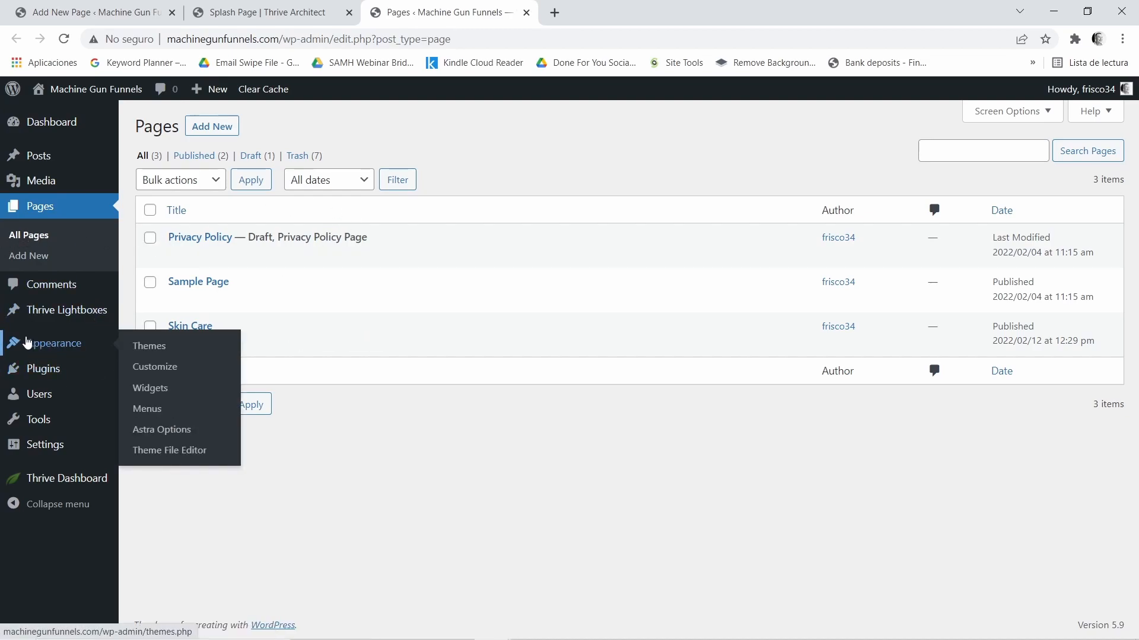
{"action": "left_click", "coordinate": [145, 369]}
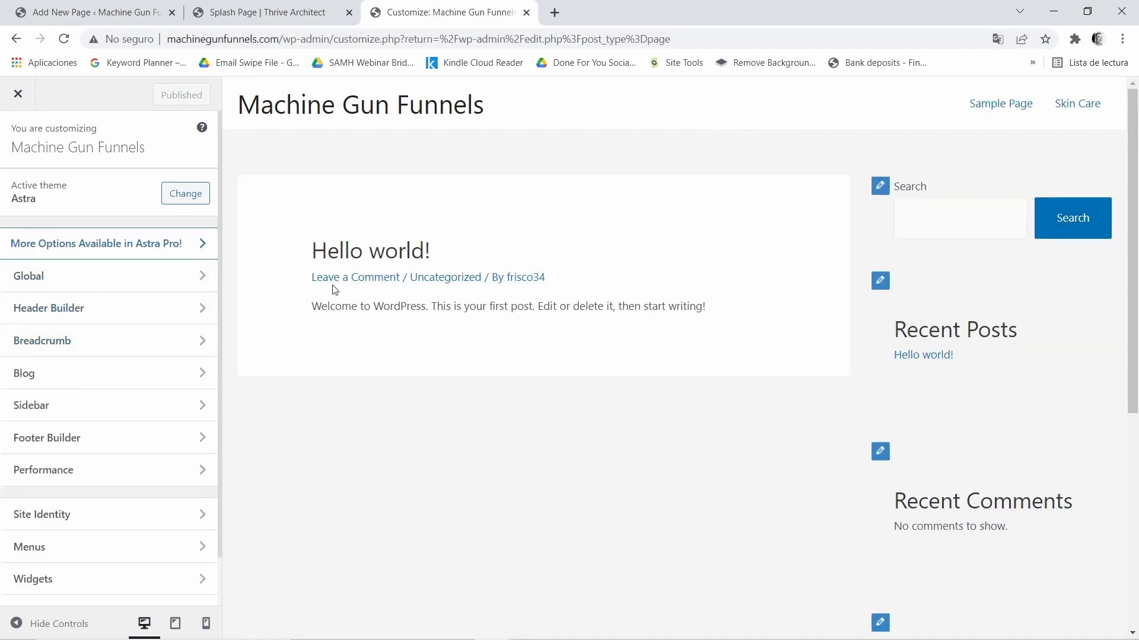
Step: Make the homepage a static page using Skin Care, publish the change and close the Customizer
{"action": "scroll", "coordinate": [120, 349], "scroll_direction": "down", "scroll_amount": 1}
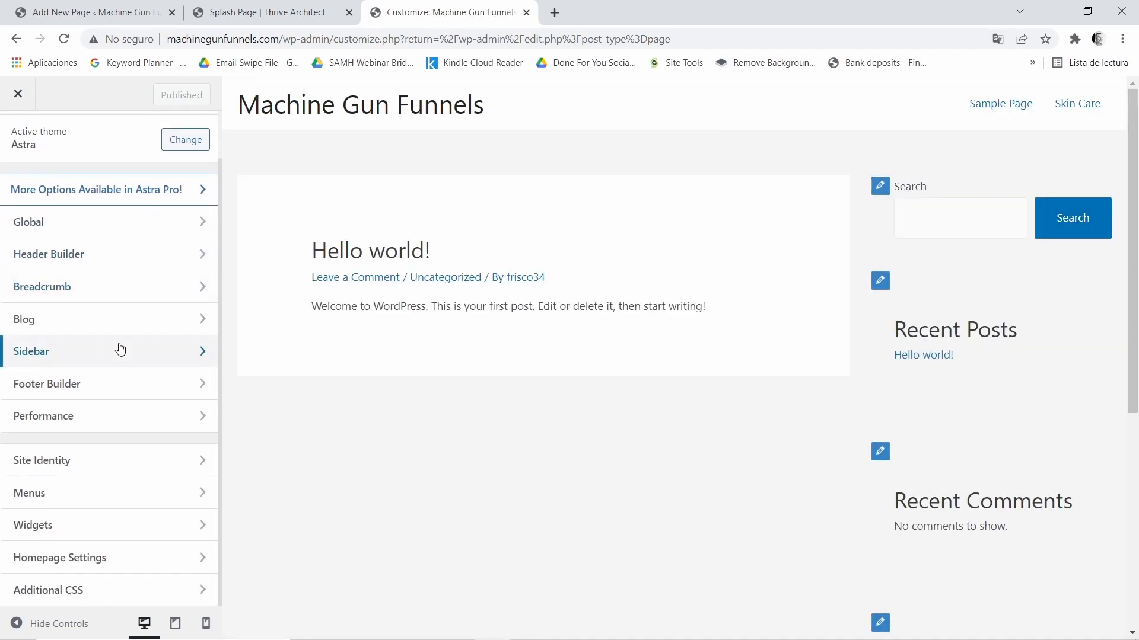
{"action": "left_click", "coordinate": [167, 560]}
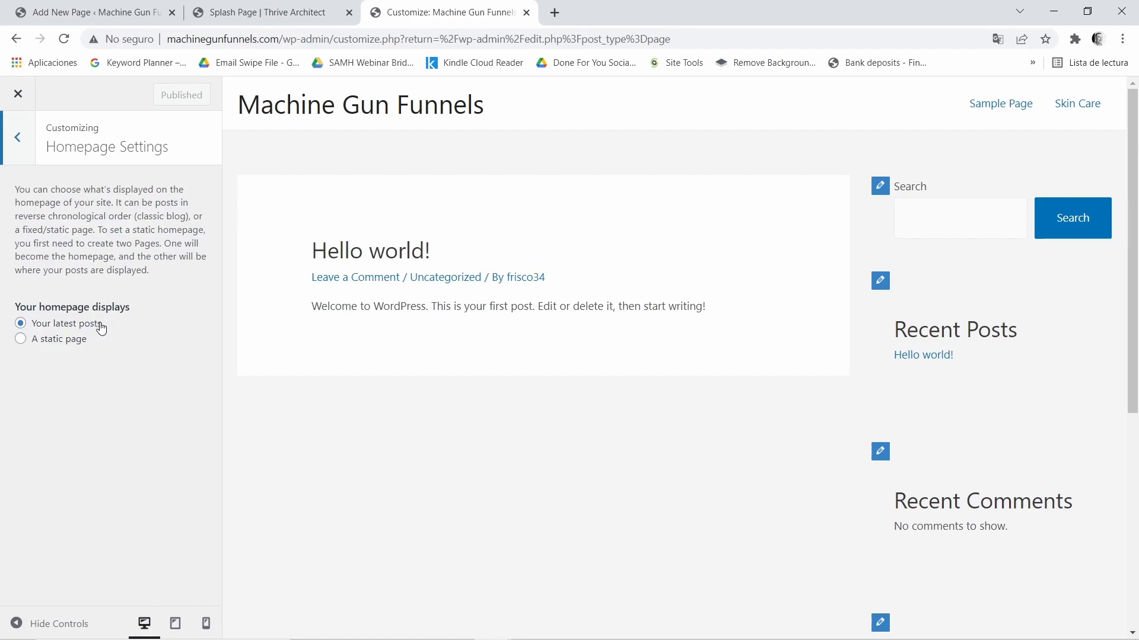
{"action": "left_click", "coordinate": [21, 340]}
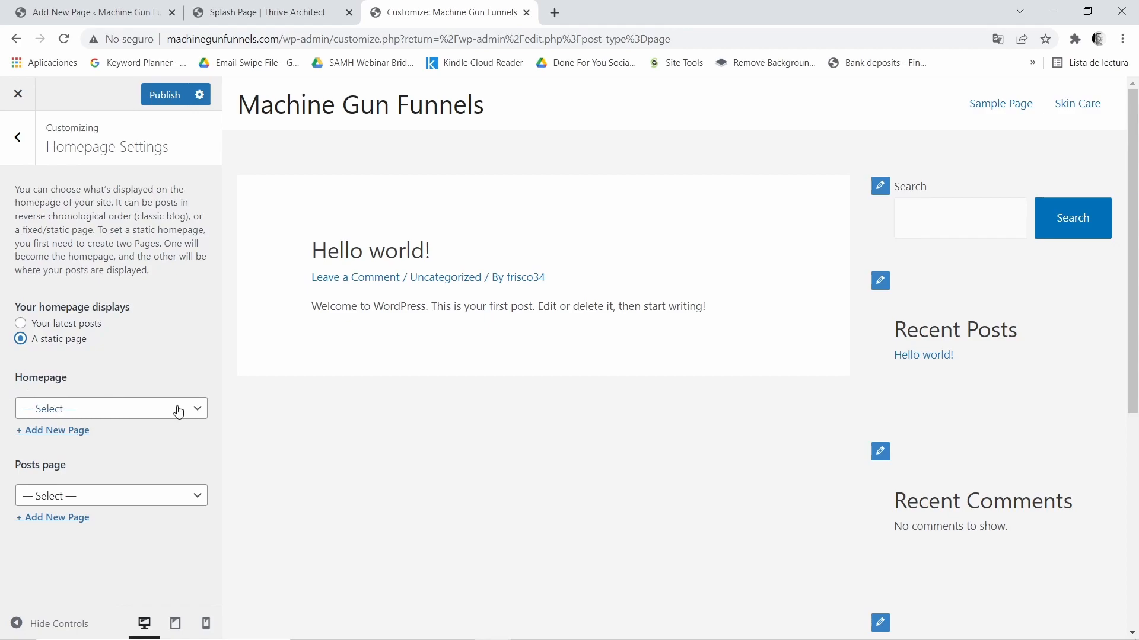
{"action": "left_click", "coordinate": [185, 415]}
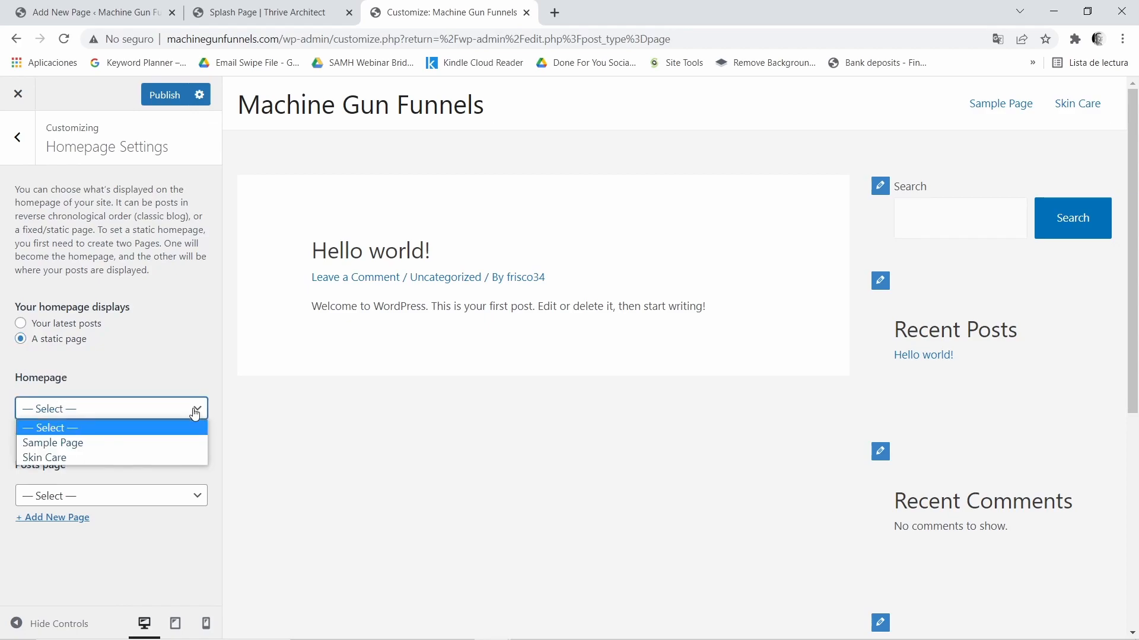
{"action": "left_click", "coordinate": [52, 460]}
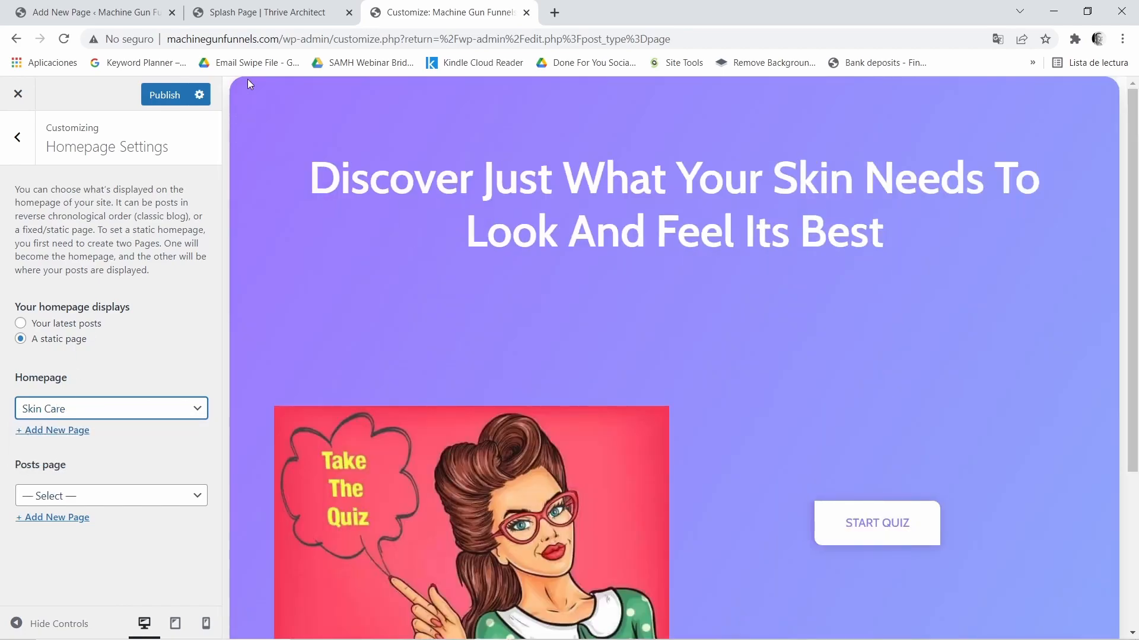
{"action": "left_click", "coordinate": [160, 94]}
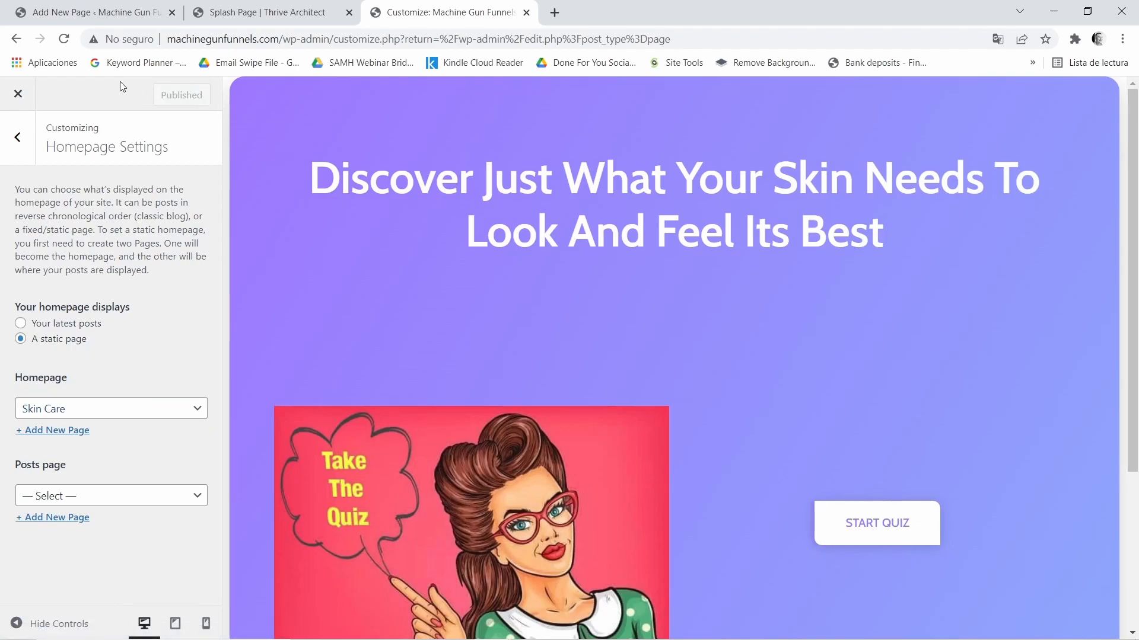
{"action": "left_click", "coordinate": [26, 98]}
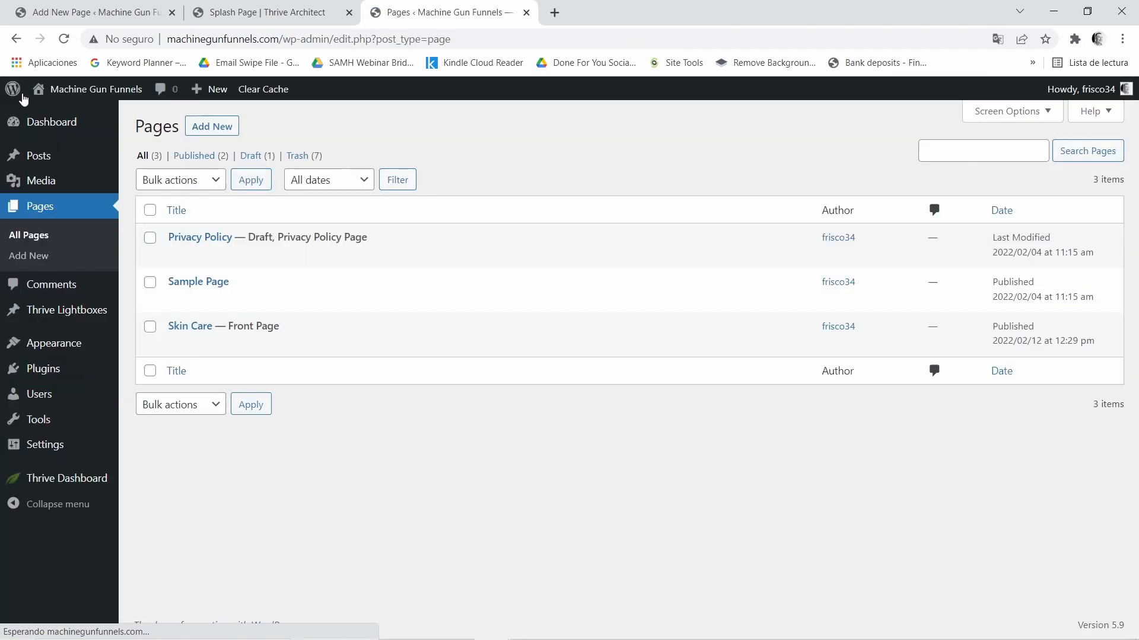
Step: Copy the domain machinegunfunnels.com from the current page address
{"action": "mouse_move", "coordinate": [18, 96]}
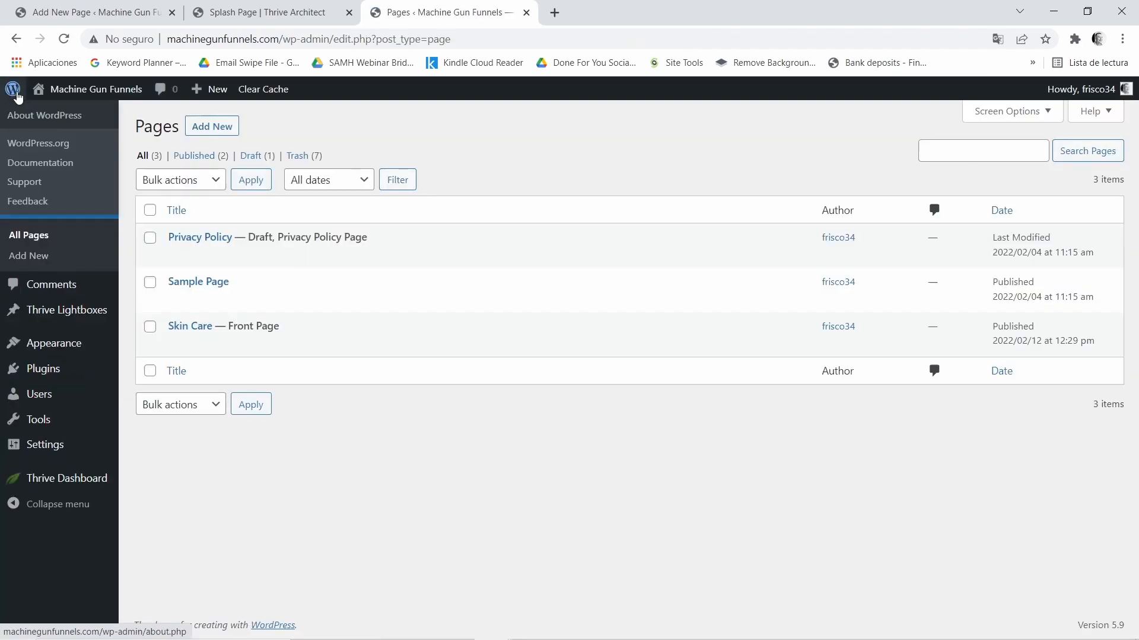
{"action": "left_click_drag", "start_coordinate": [280, 39], "coordinate": [148, 41]}
{"action": "right_click", "coordinate": [207, 38]}
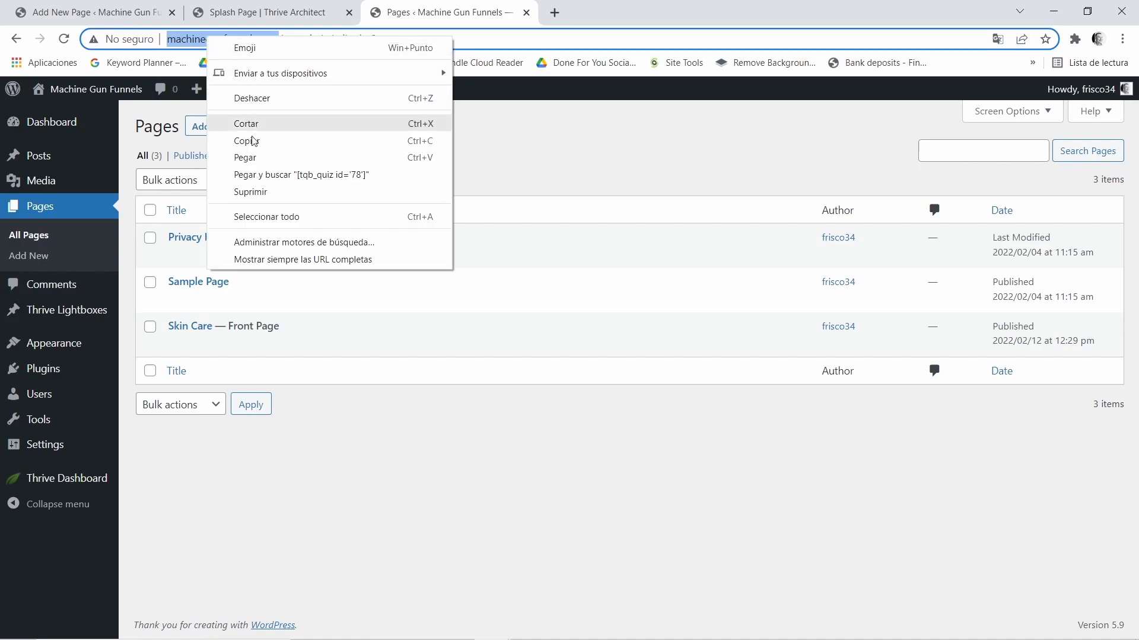
{"action": "left_click", "coordinate": [256, 144]}
{"action": "mouse_move", "coordinate": [449, 627]}
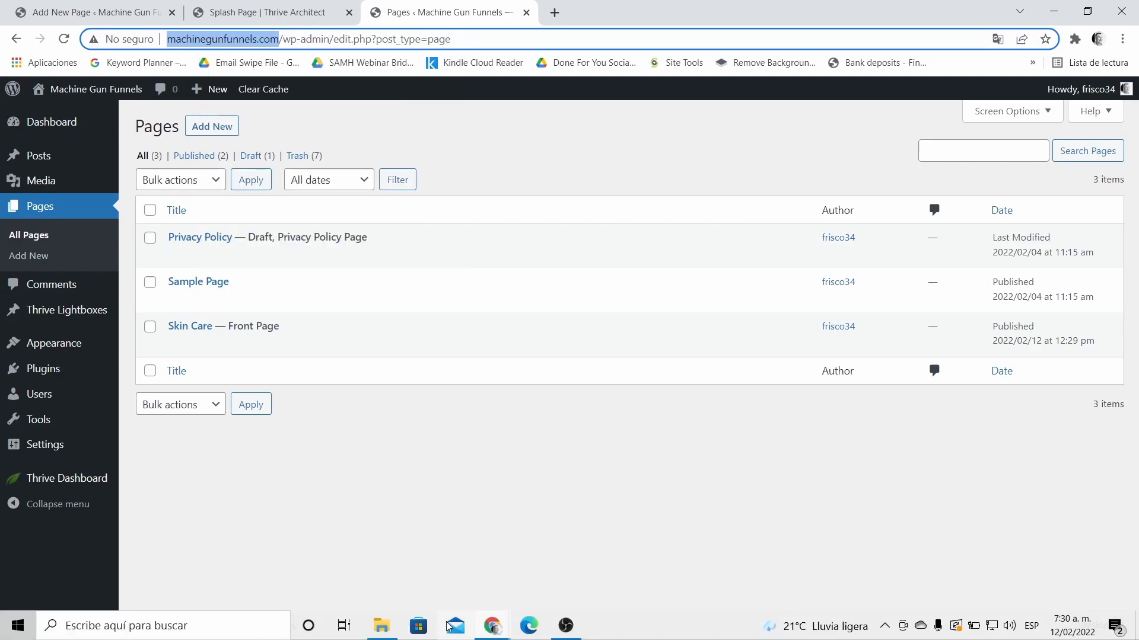
{"action": "left_click", "coordinate": [487, 627]}
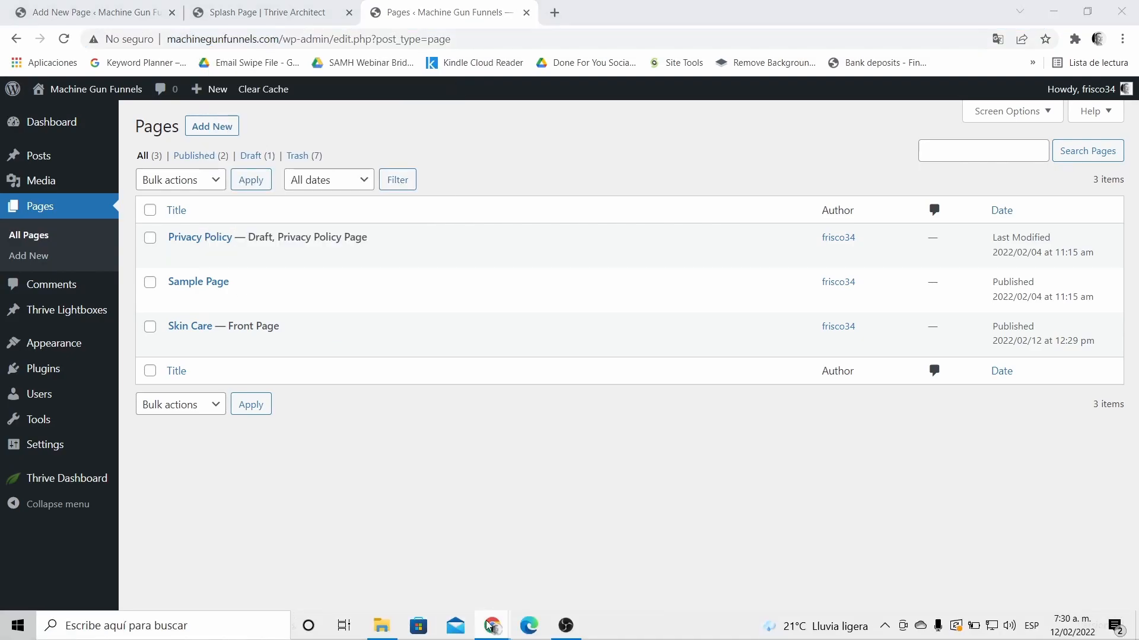
{"action": "right_click", "coordinate": [490, 626]}
{"action": "left_click", "coordinate": [467, 510]}
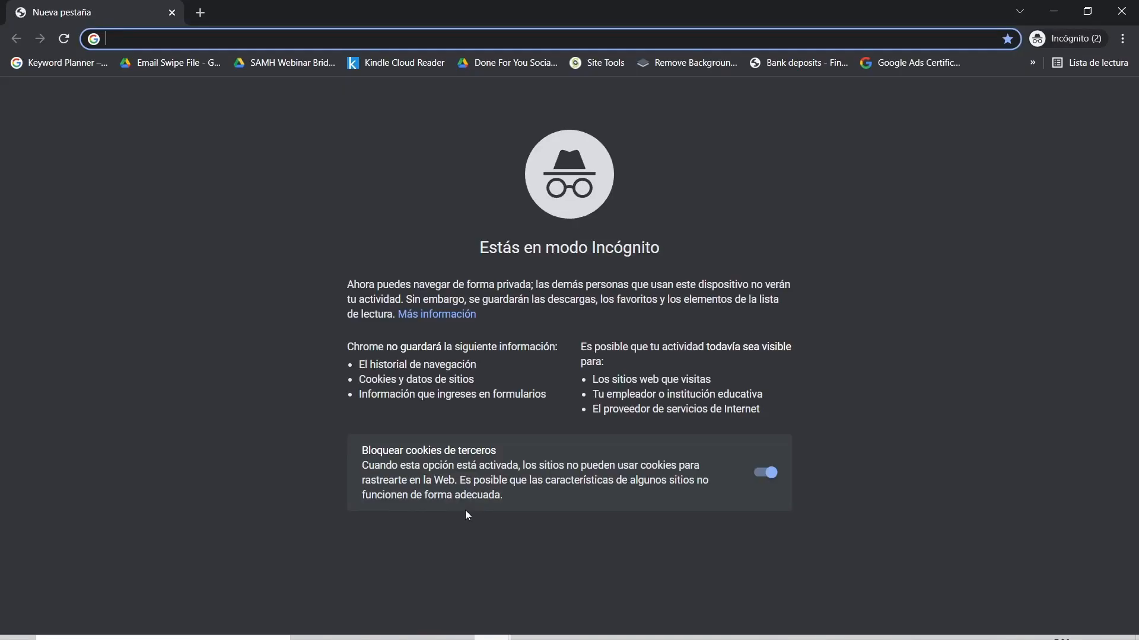
{"action": "right_click", "coordinate": [347, 39]}
{"action": "left_click", "coordinate": [399, 132]}
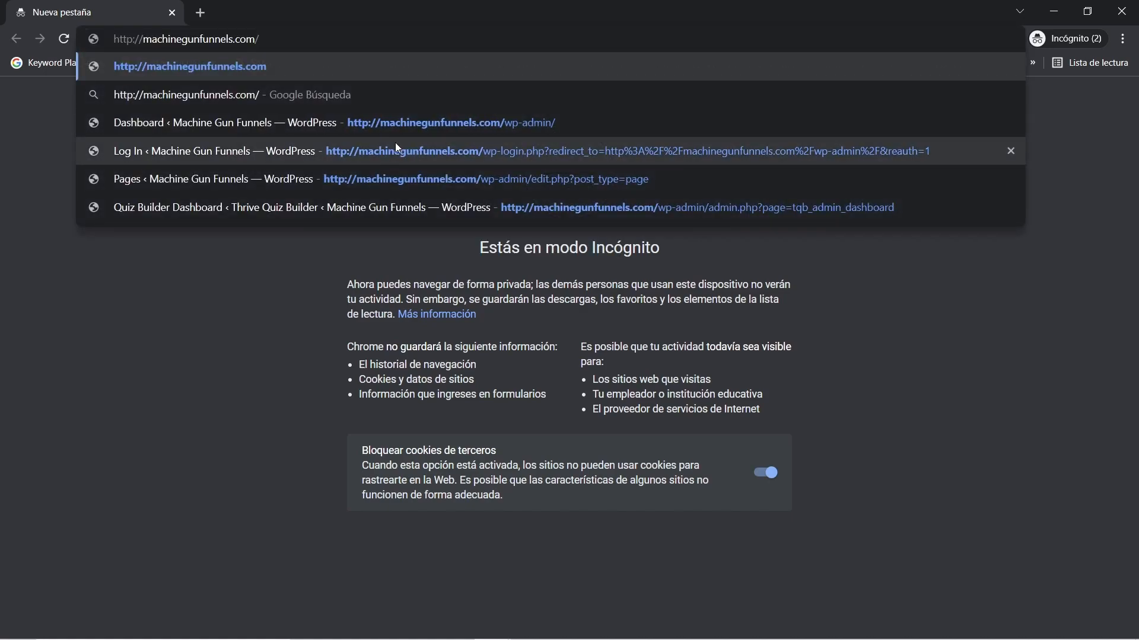
{"action": "key", "text": "Return"}
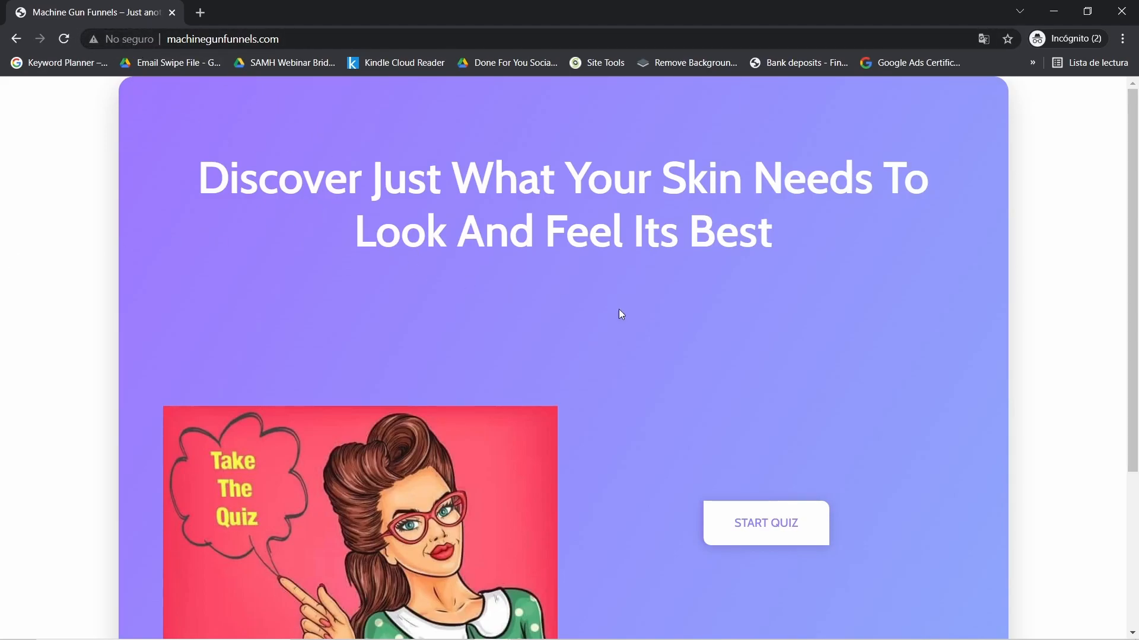
{"action": "scroll", "coordinate": [781, 318], "scroll_direction": "down", "scroll_amount": 2}
{"action": "scroll", "coordinate": [771, 356], "scroll_direction": "up", "scroll_amount": 2}
{"action": "scroll", "coordinate": [509, 288], "scroll_direction": "down", "scroll_amount": 3}
{"action": "scroll", "coordinate": [882, 341], "scroll_direction": "up", "scroll_amount": 3}
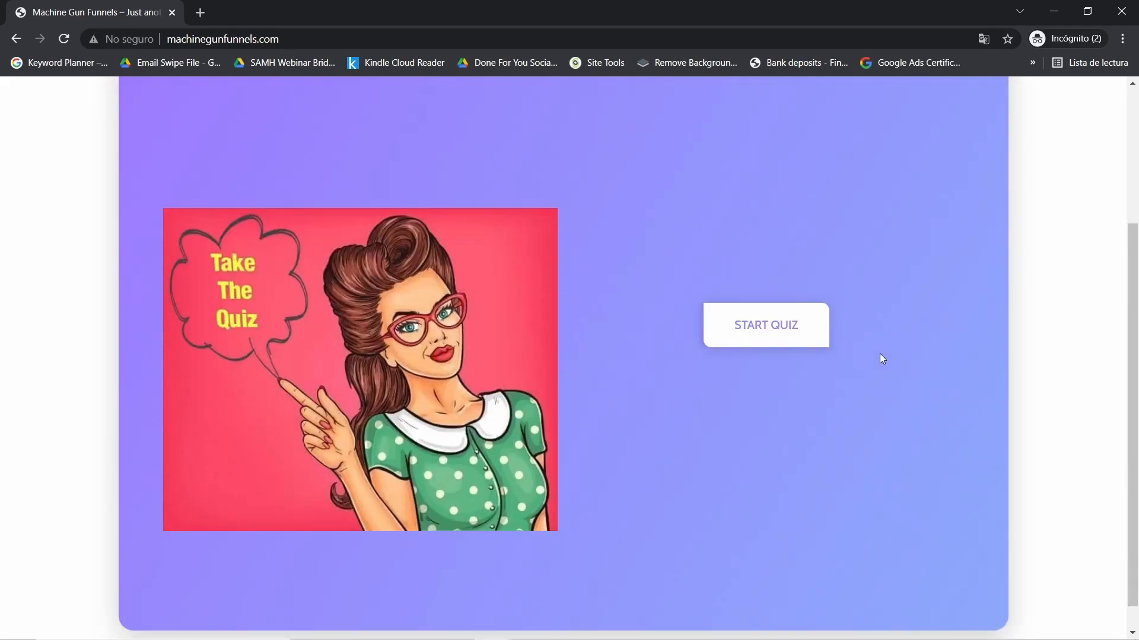
{"action": "scroll", "coordinate": [885, 365], "scroll_direction": "down", "scroll_amount": 3}
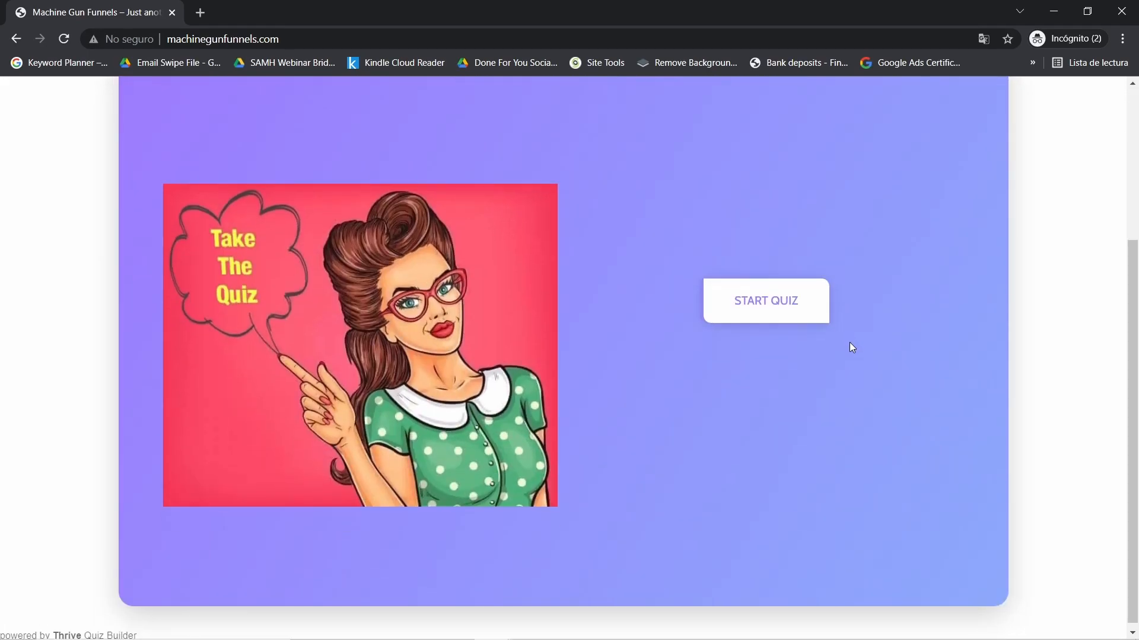
Step: Review the live quiz start page's headline and image, and start the quiz
{"action": "scroll", "coordinate": [646, 339], "scroll_direction": "up", "scroll_amount": 3}
{"action": "scroll", "coordinate": [649, 329], "scroll_direction": "down", "scroll_amount": 3}
{"action": "scroll", "coordinate": [469, 303], "scroll_direction": "up", "scroll_amount": 3}
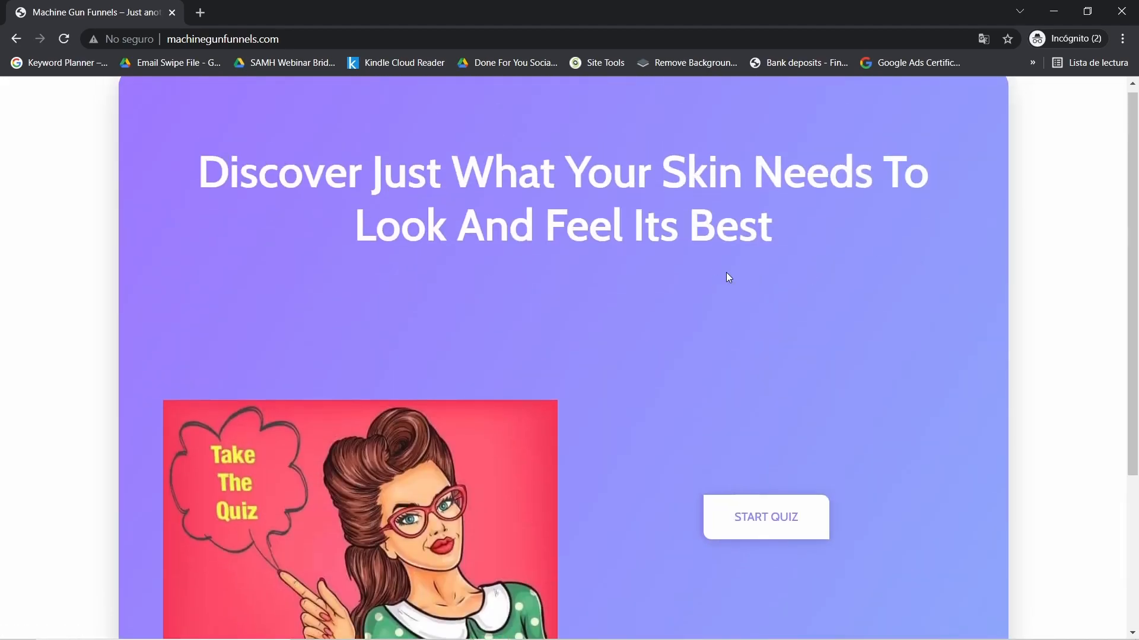
{"action": "scroll", "coordinate": [847, 336], "scroll_direction": "down", "scroll_amount": 2}
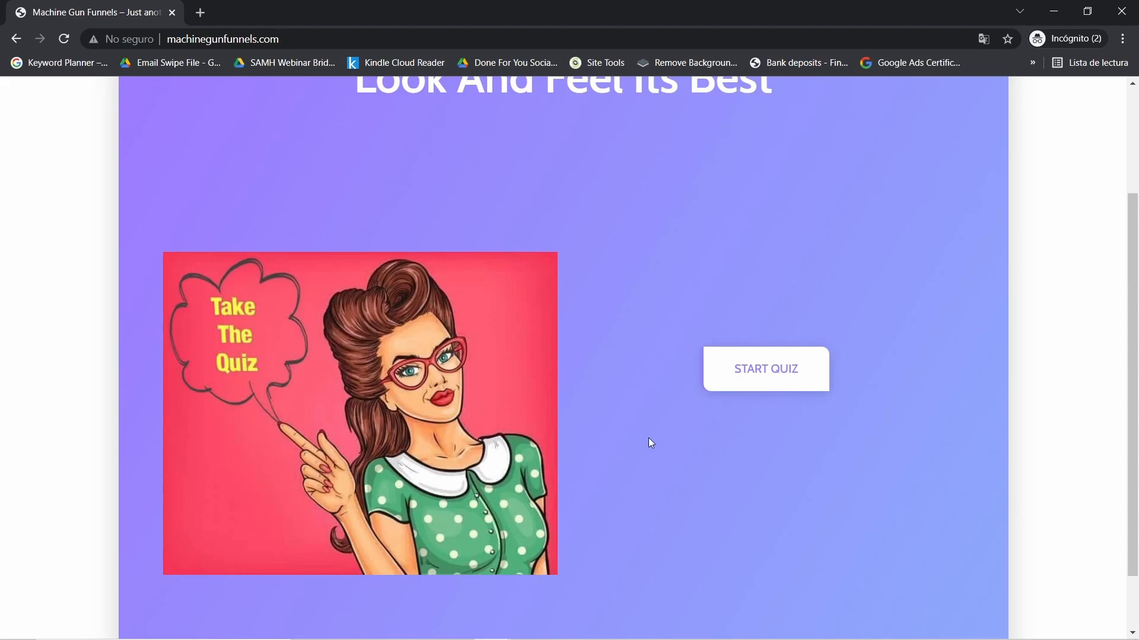
{"action": "left_click", "coordinate": [765, 381]}
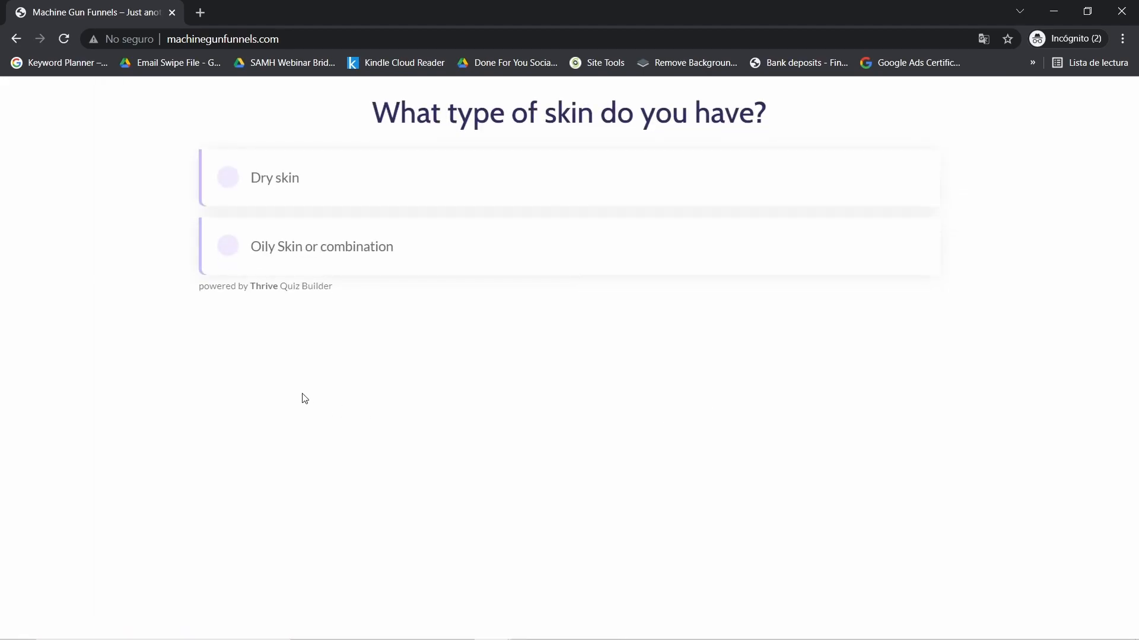
Step: Answer the quiz with Dry skin for skin type, Of Course for fun skin care, and No for acne
{"action": "left_click", "coordinate": [590, 275]}
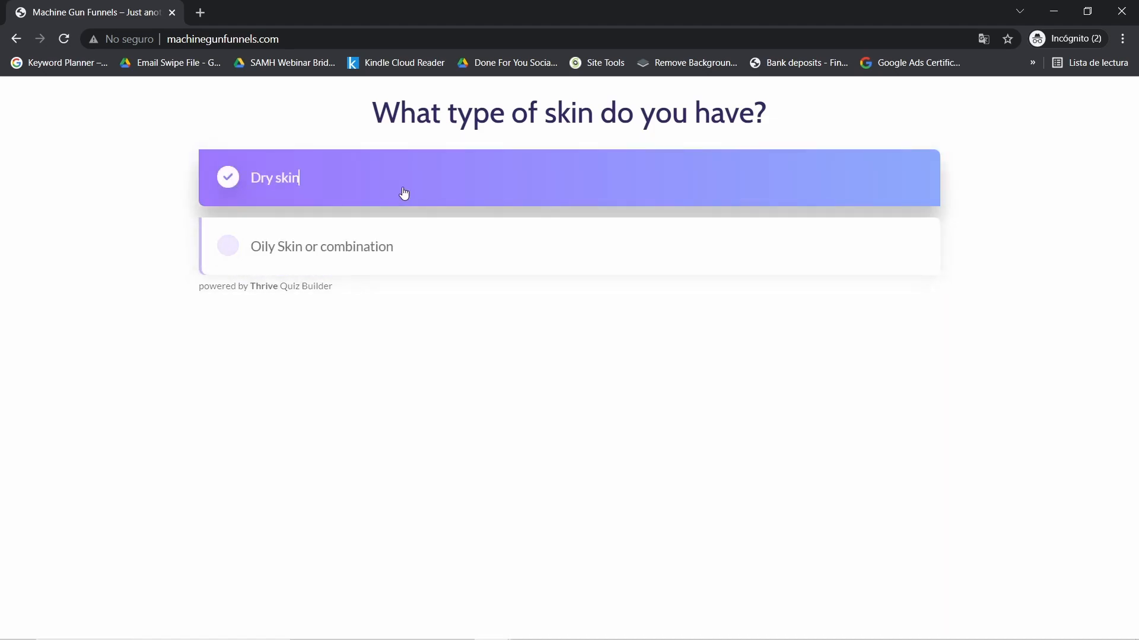
{"action": "left_click", "coordinate": [404, 193]}
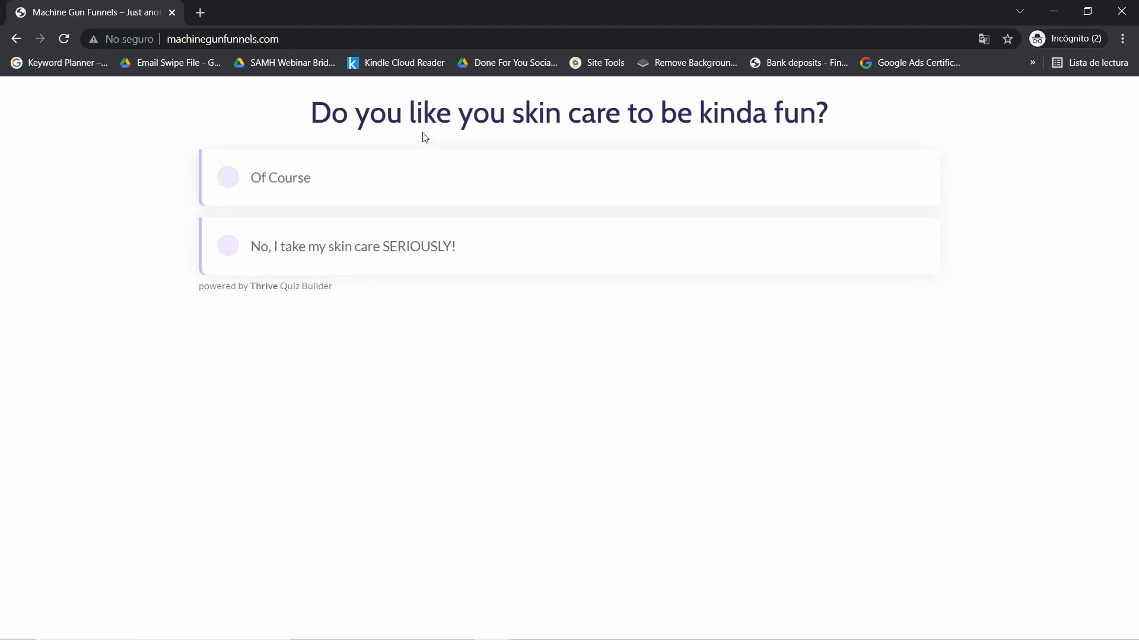
{"action": "left_click", "coordinate": [427, 192]}
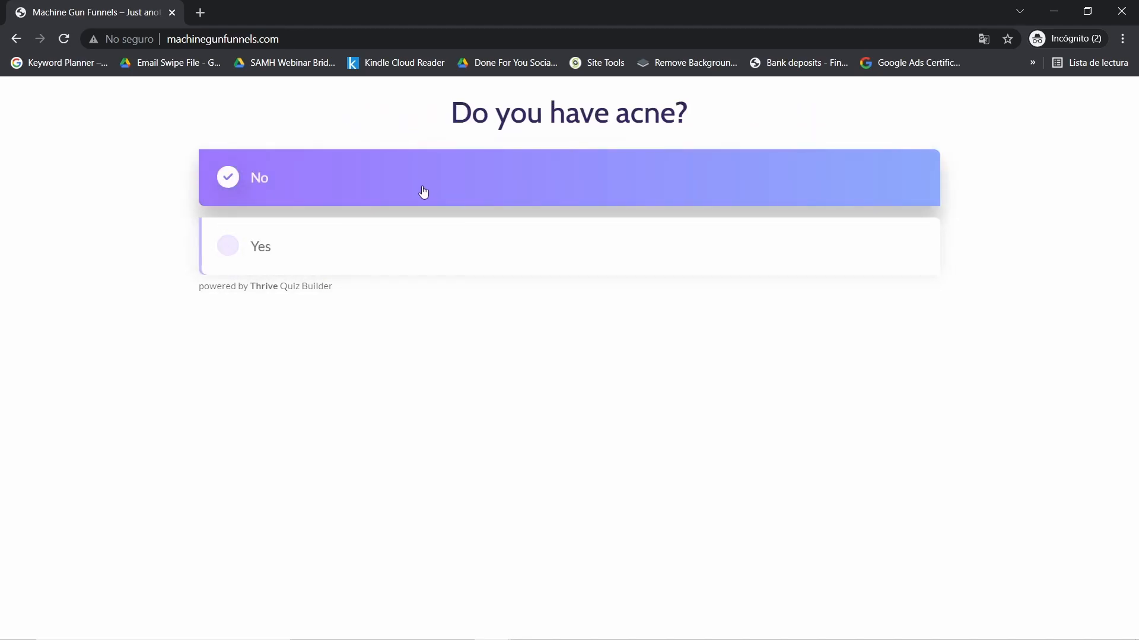
{"action": "left_click", "coordinate": [423, 192]}
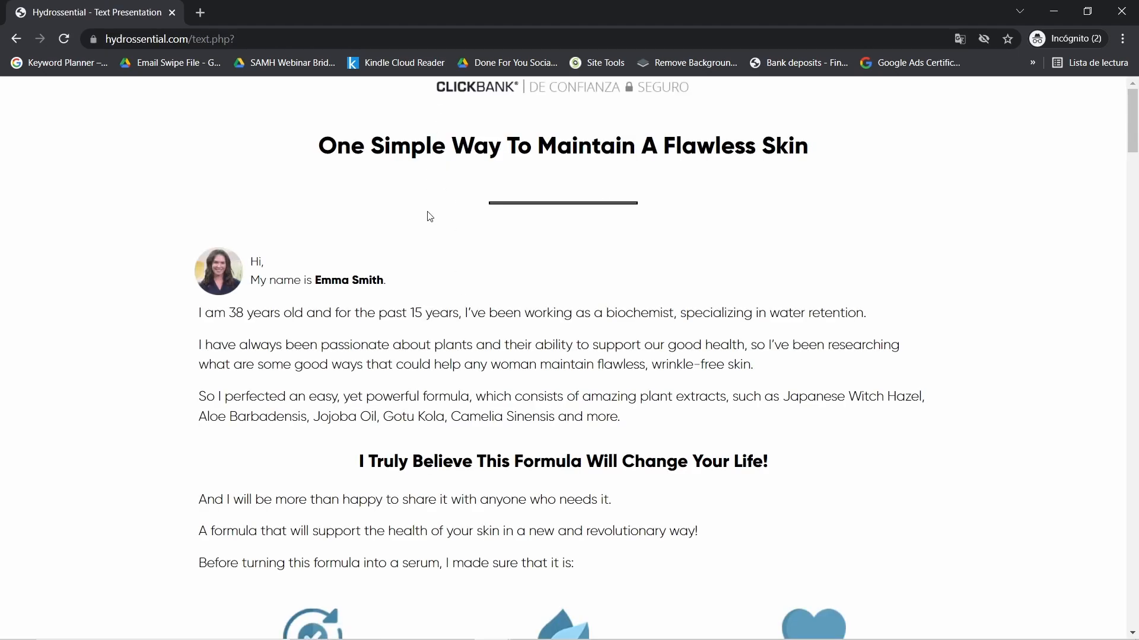
Step: Look through the Hydrossential sales page reached from the quiz, from its introduction down to the package offers
{"action": "scroll", "coordinate": [560, 286], "scroll_direction": "down", "scroll_amount": 5}
{"action": "scroll", "coordinate": [460, 366], "scroll_direction": "up", "scroll_amount": 7}
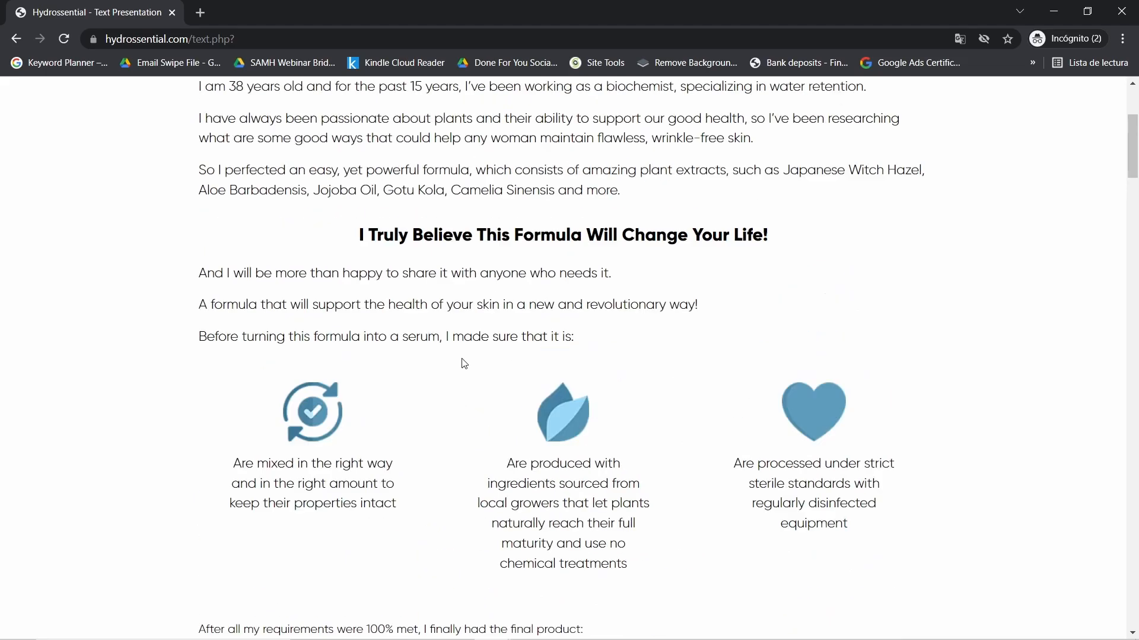
{"action": "scroll", "coordinate": [494, 340], "scroll_direction": "down", "scroll_amount": 6}
{"action": "scroll", "coordinate": [495, 340], "scroll_direction": "down", "scroll_amount": 6}
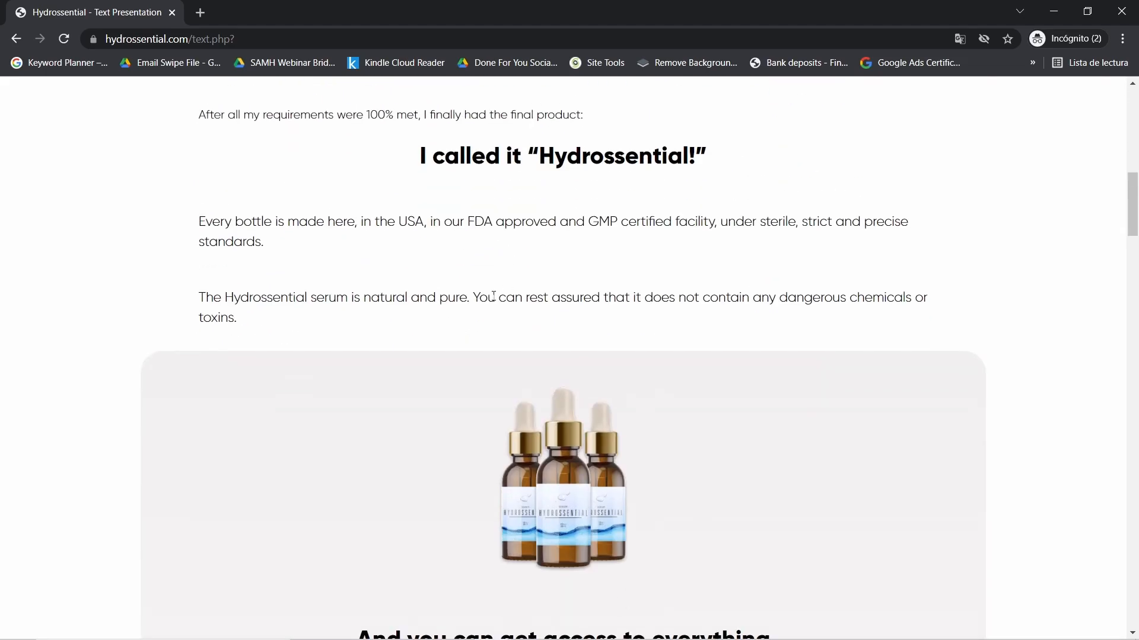
{"action": "scroll", "coordinate": [548, 325], "scroll_direction": "down", "scroll_amount": 12}
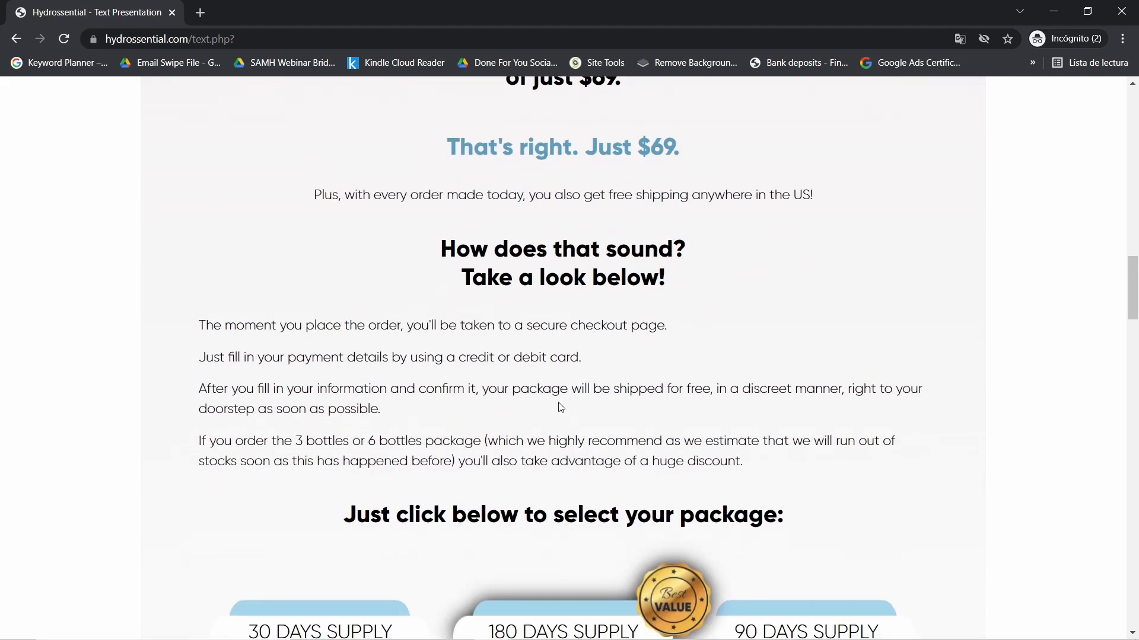